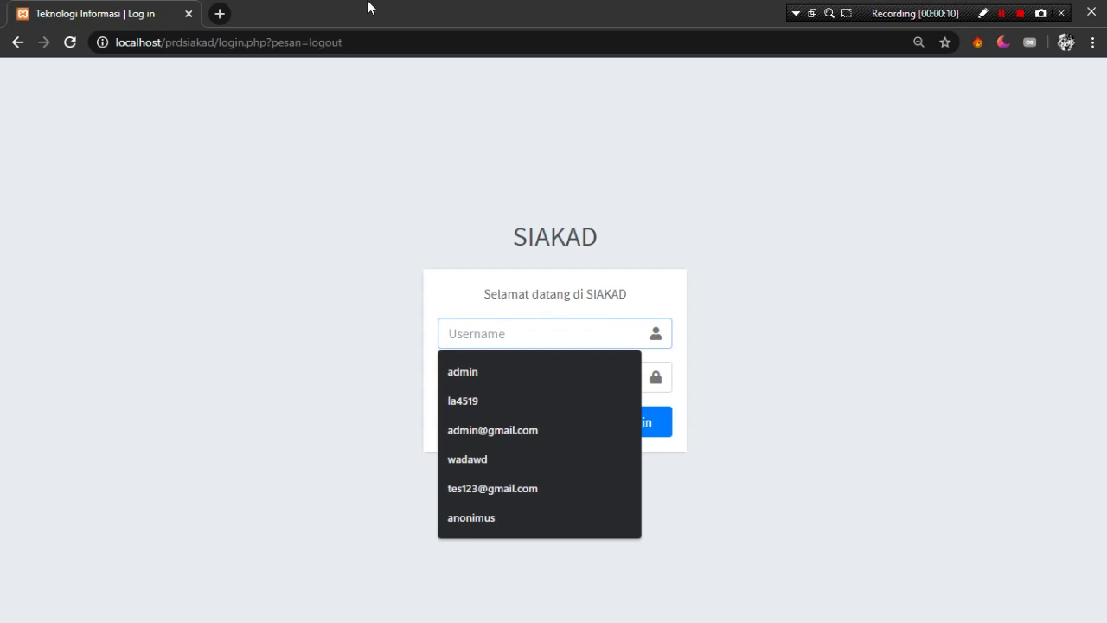
# - Open localhost/phpmyadmin in a new browser tab
pyautogui.hotkey('ctrl', 't')
pyautogui.write('localho')
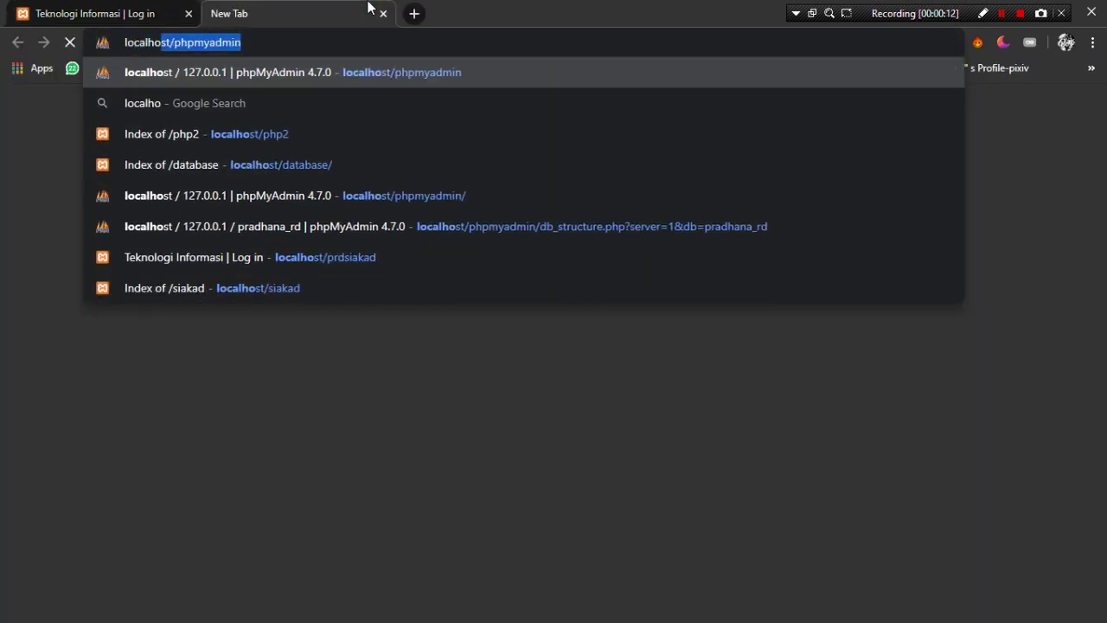
pyautogui.write('st/phpm')
pyautogui.press('Return')
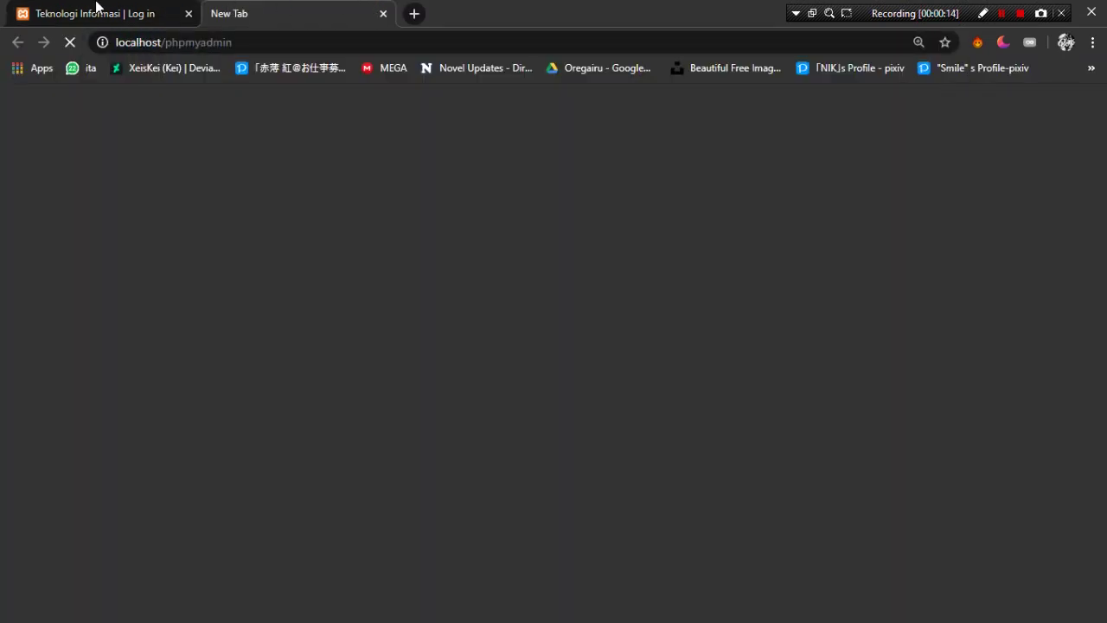
# - On the SIAKAD login page, attempt an admin login, which fails due to a wrong password
pyautogui.click(97, 7)
pyautogui.click(574, 334)
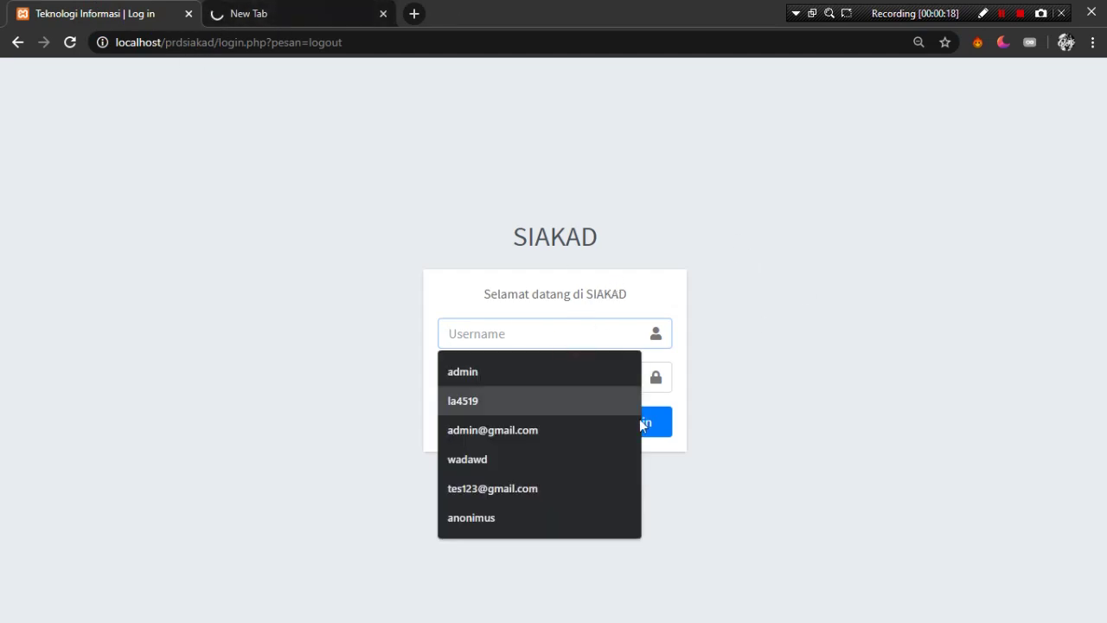
pyautogui.click(519, 319)
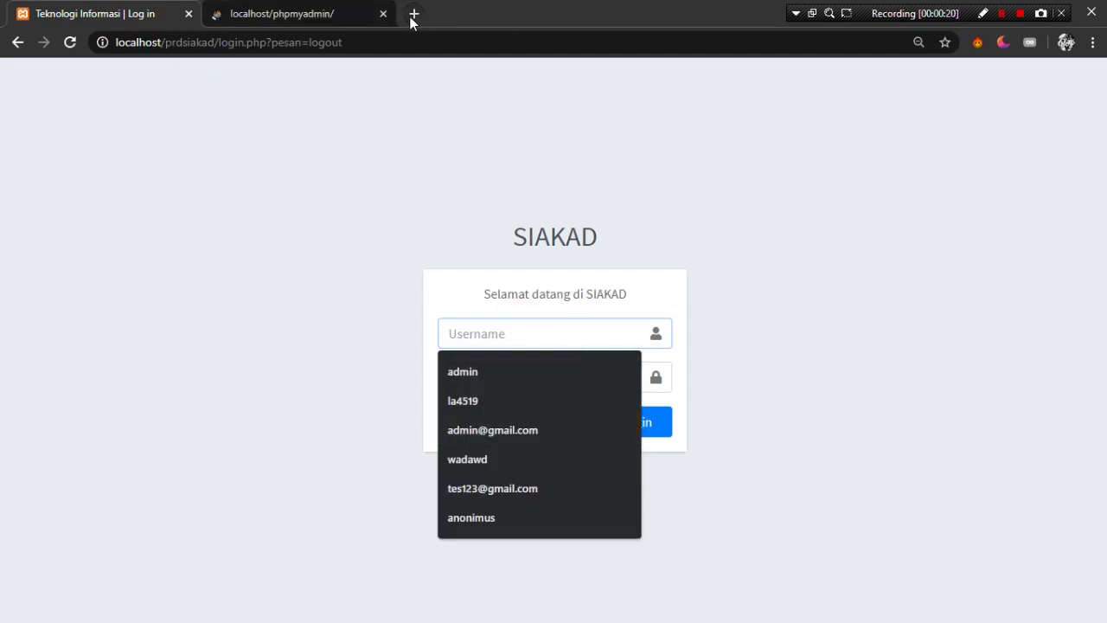
pyautogui.click(827, 377)
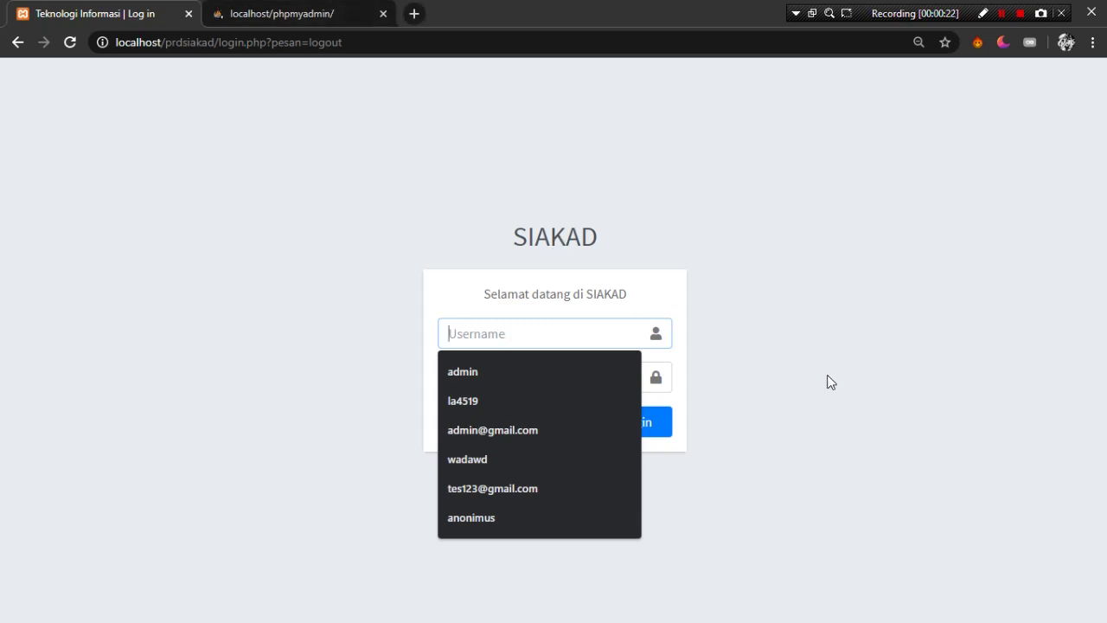
pyautogui.click(585, 328)
pyautogui.write('a')
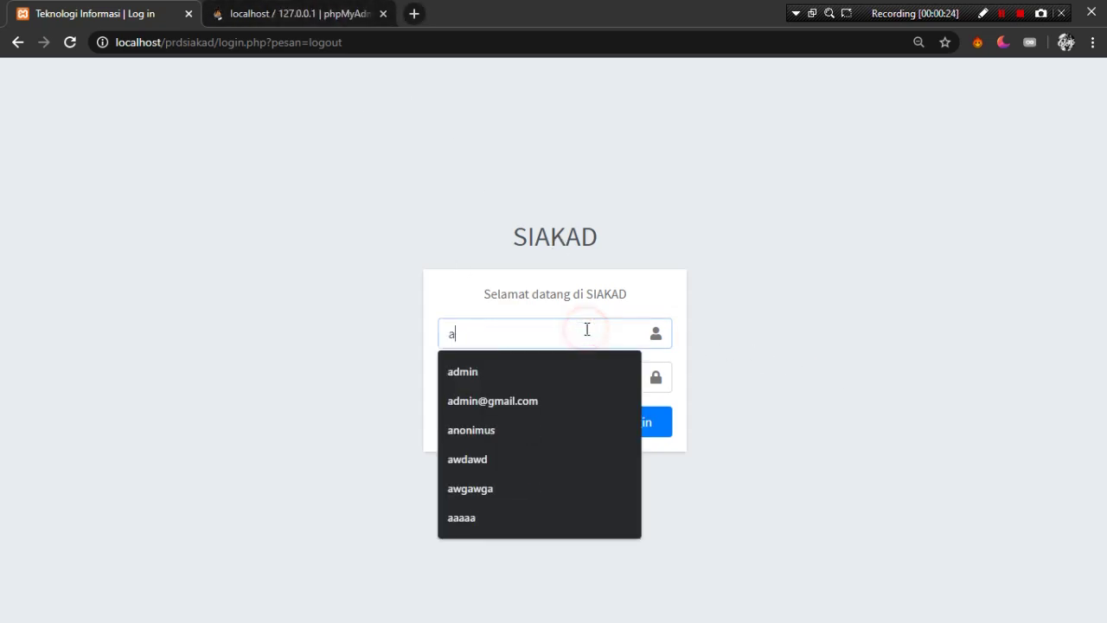
pyautogui.write('dmin')
pyautogui.press('Tab')
pyautogui.write('adm')
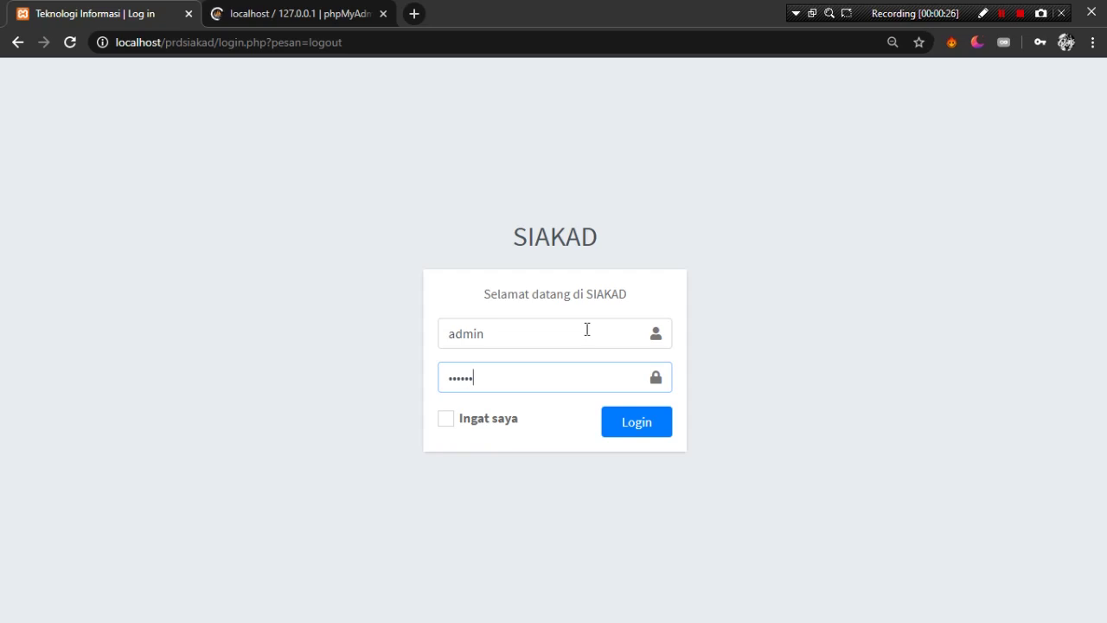
pyautogui.press('Return')
# - Log in to SIAKAD again with the admin username and correct password
pyautogui.hotkey('ctrl', 'Tab')
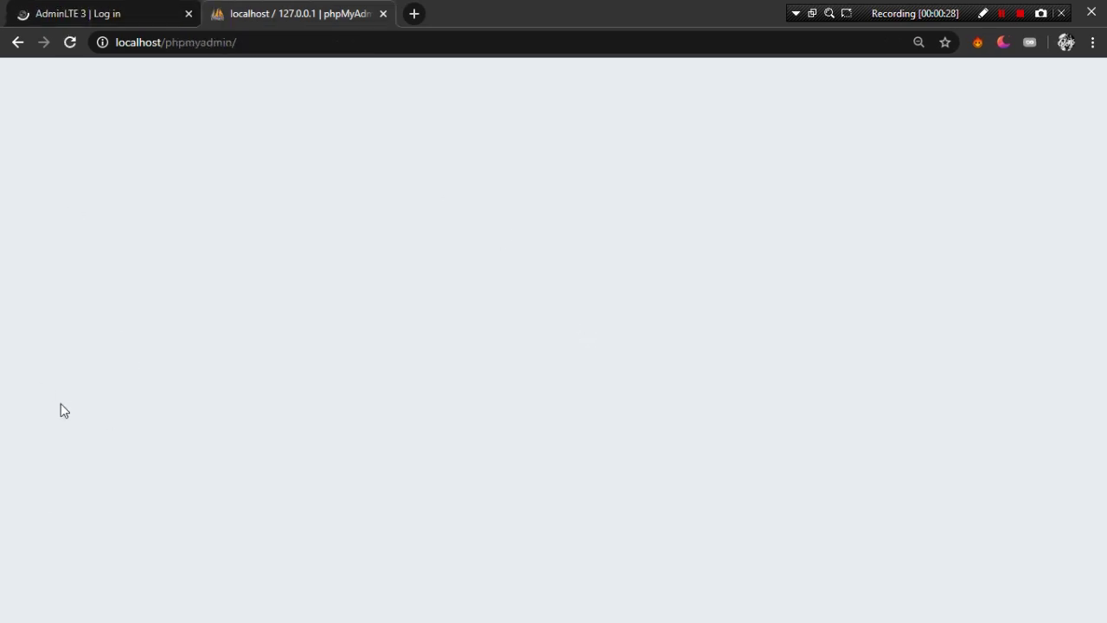
pyautogui.click(104, 12)
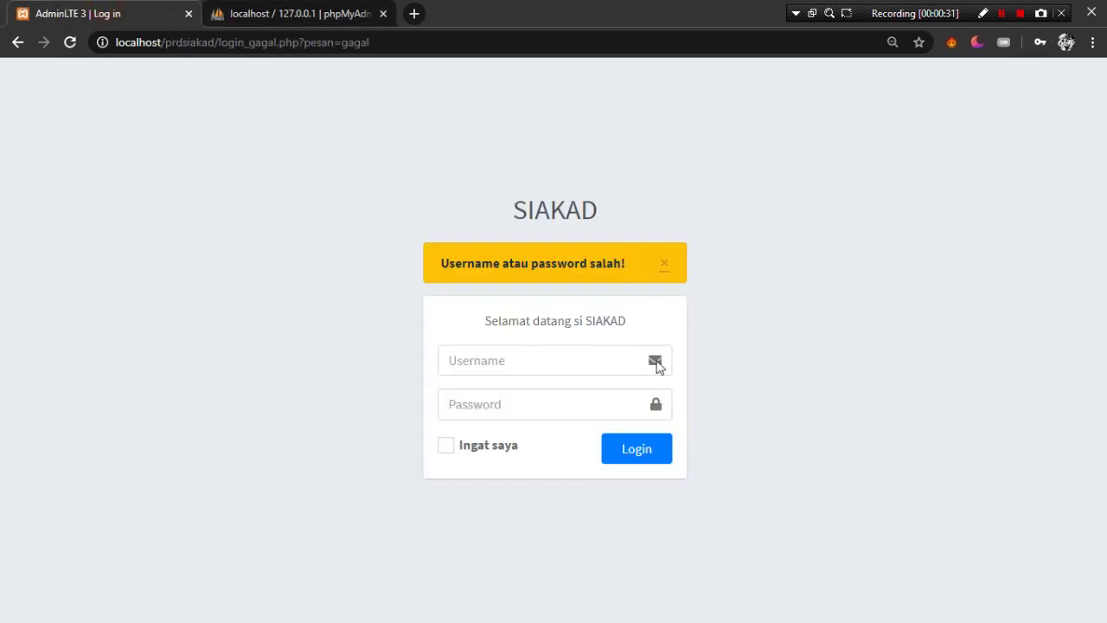
pyautogui.click(564, 362)
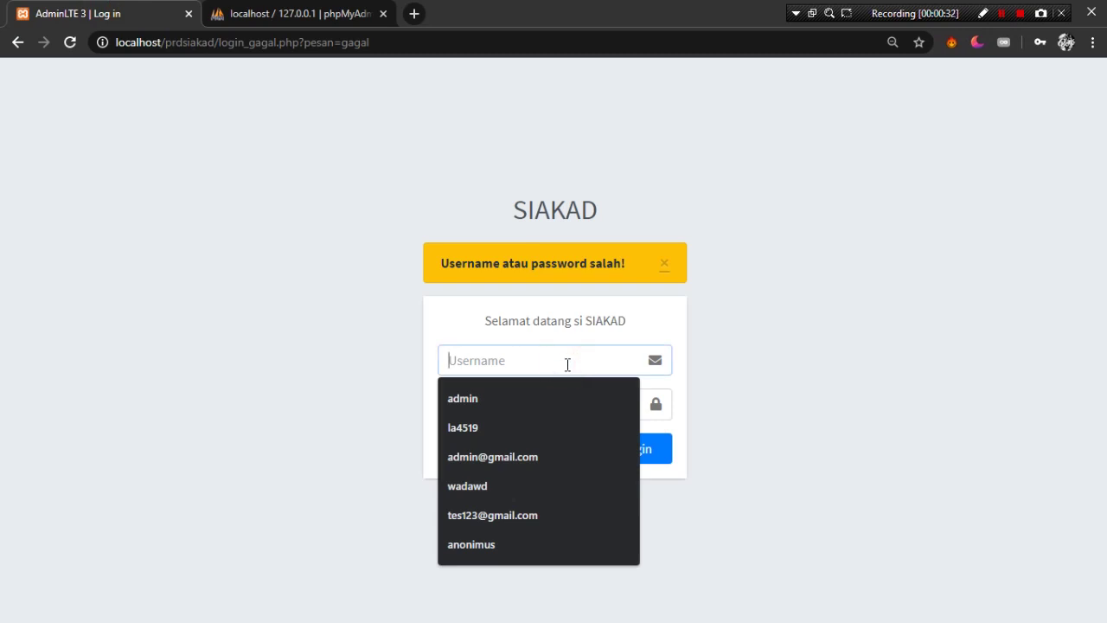
pyautogui.write('admin')
pyautogui.press('Tab')
pyautogui.write('1234')
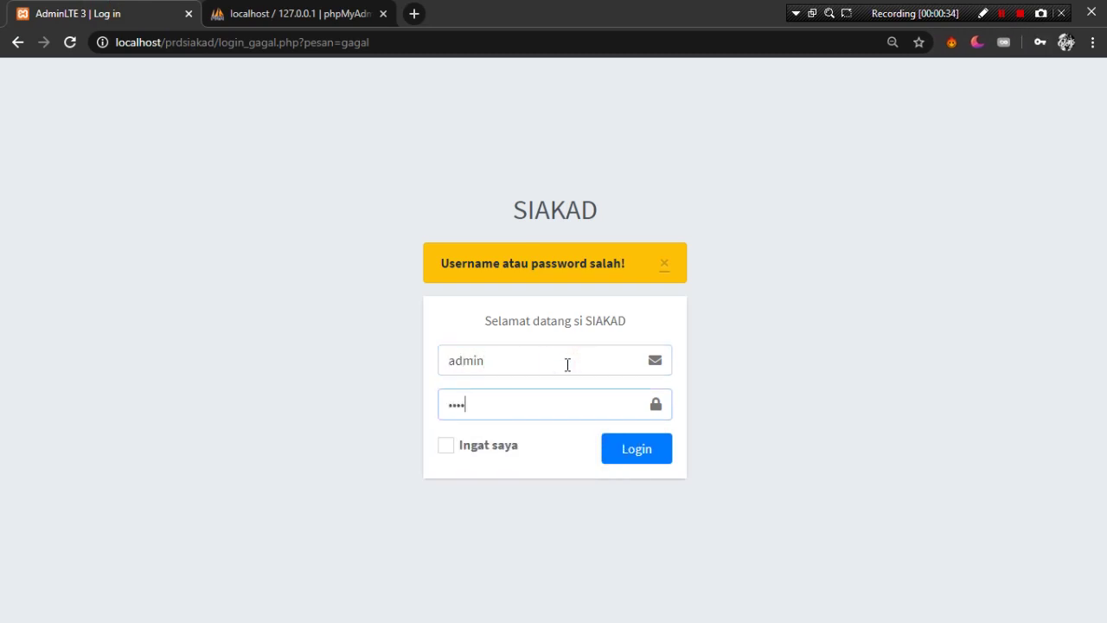
pyautogui.press('Return')
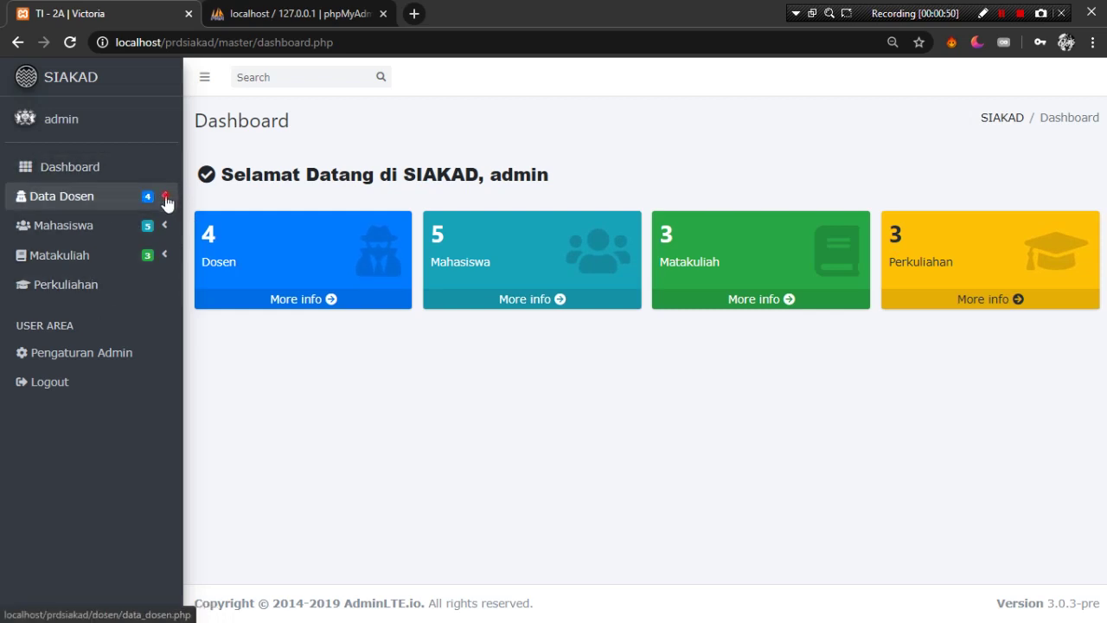
# - Expand the Data Dosen and Mahasiswa sidebar menus, then switch to the phpMyAdmin tab
pyautogui.click(167, 199)
pyautogui.click(165, 315)
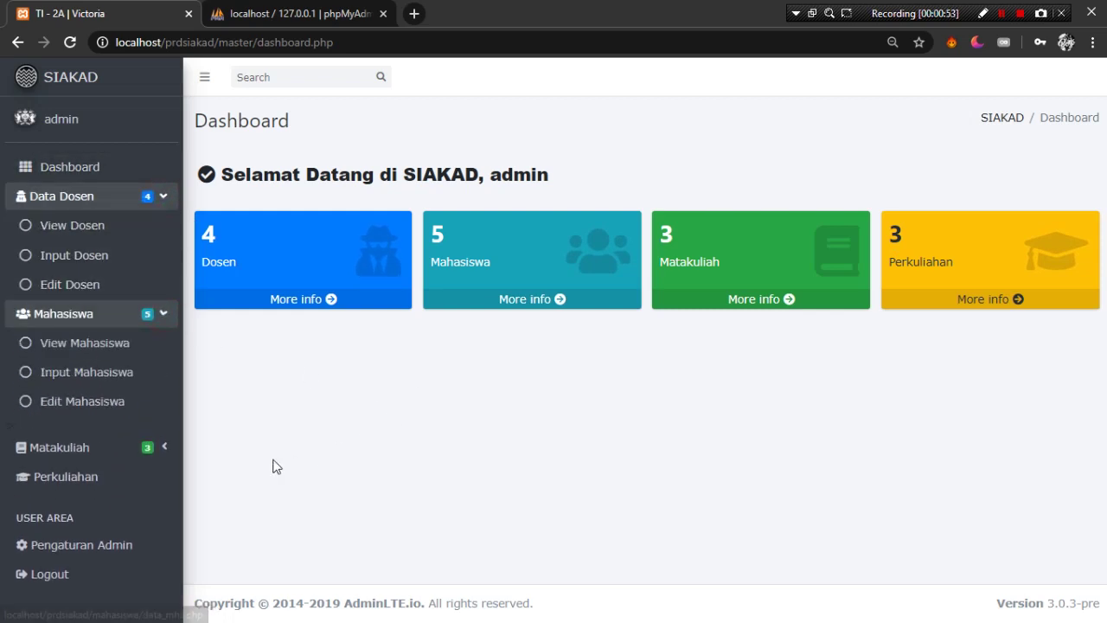
pyautogui.click(312, 19)
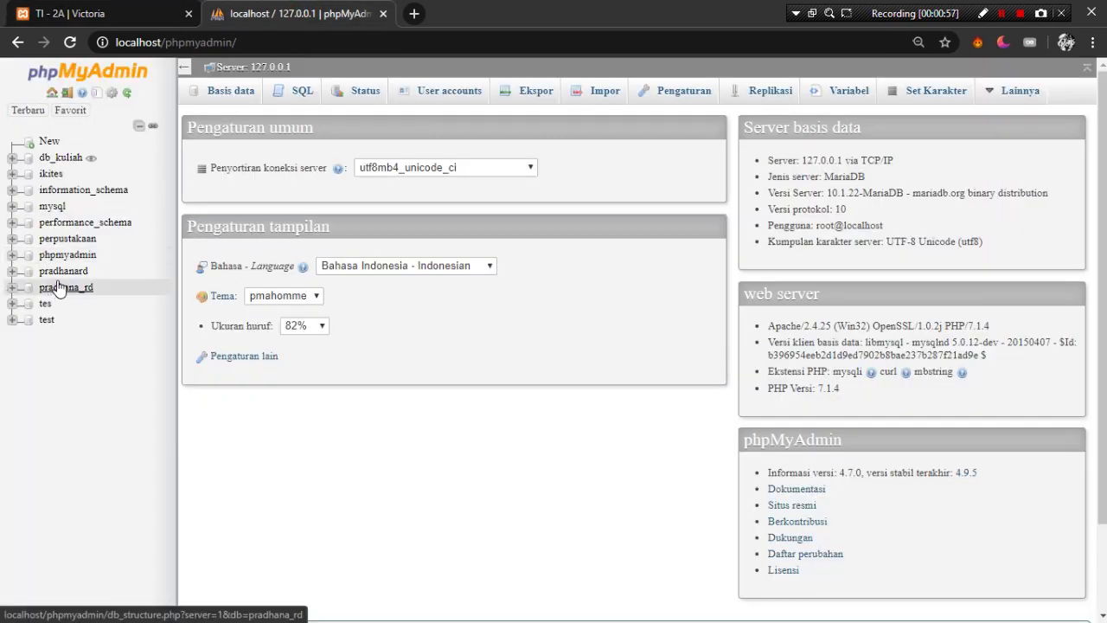
# - Expand the pradhanard database and browse the records of its t_user table
pyautogui.click(8, 273)
pyautogui.click(62, 271)
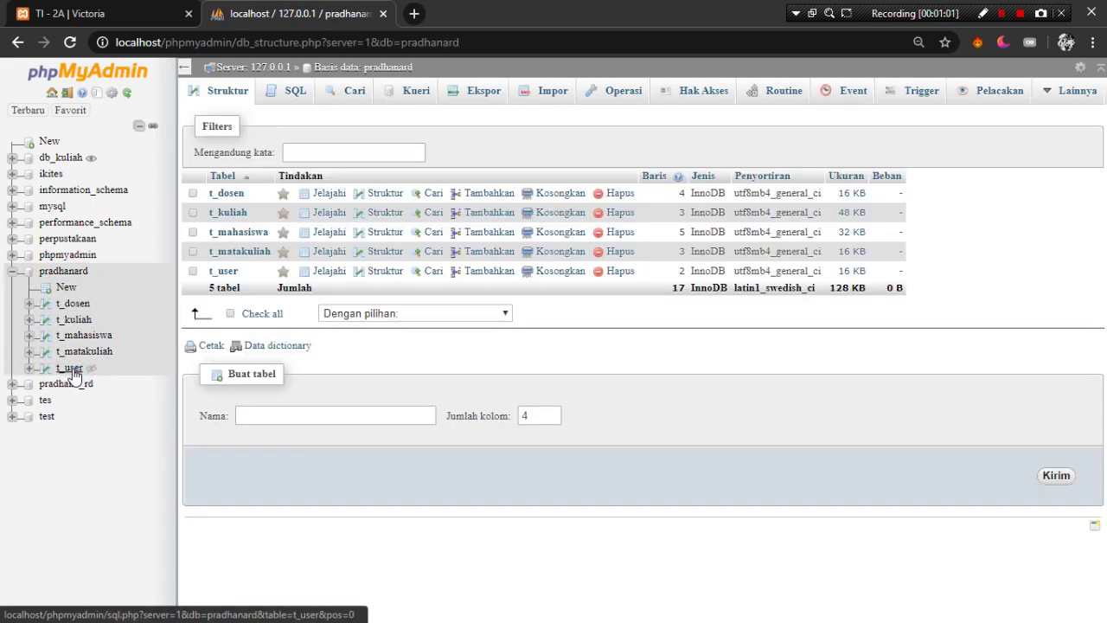
pyautogui.click(73, 370)
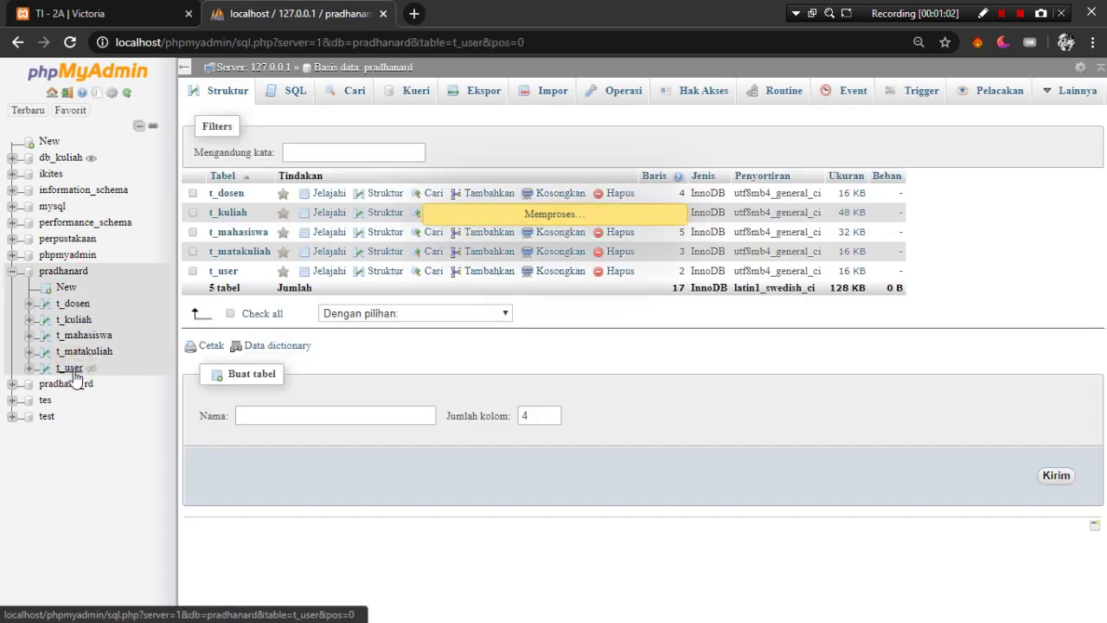
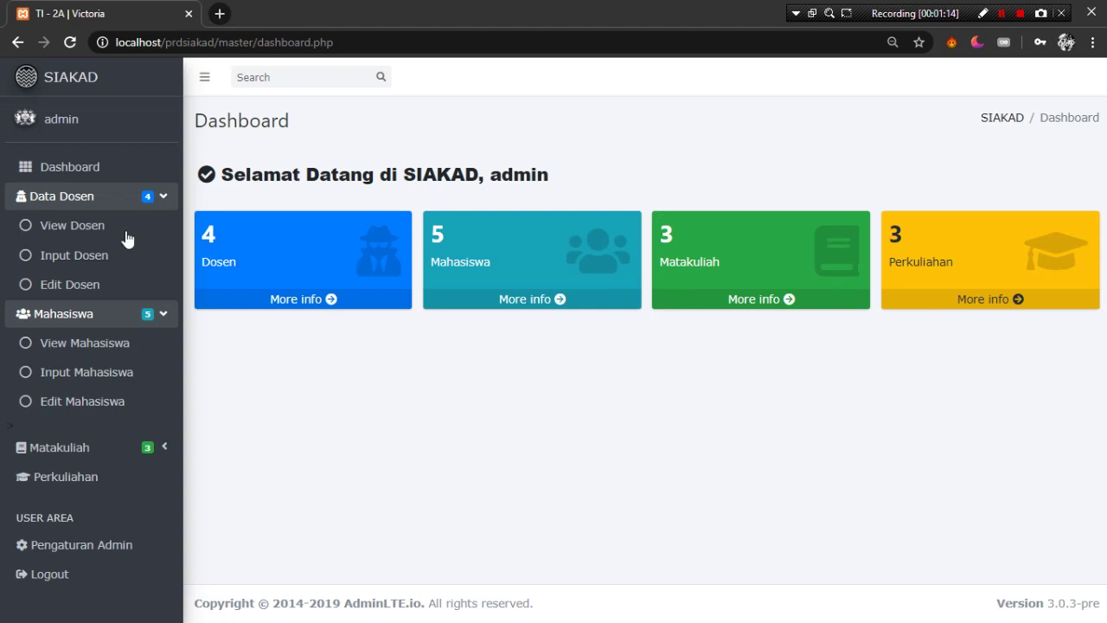
# - Open the lecturer list and search it for one lecturer by name
pyautogui.click(127, 226)
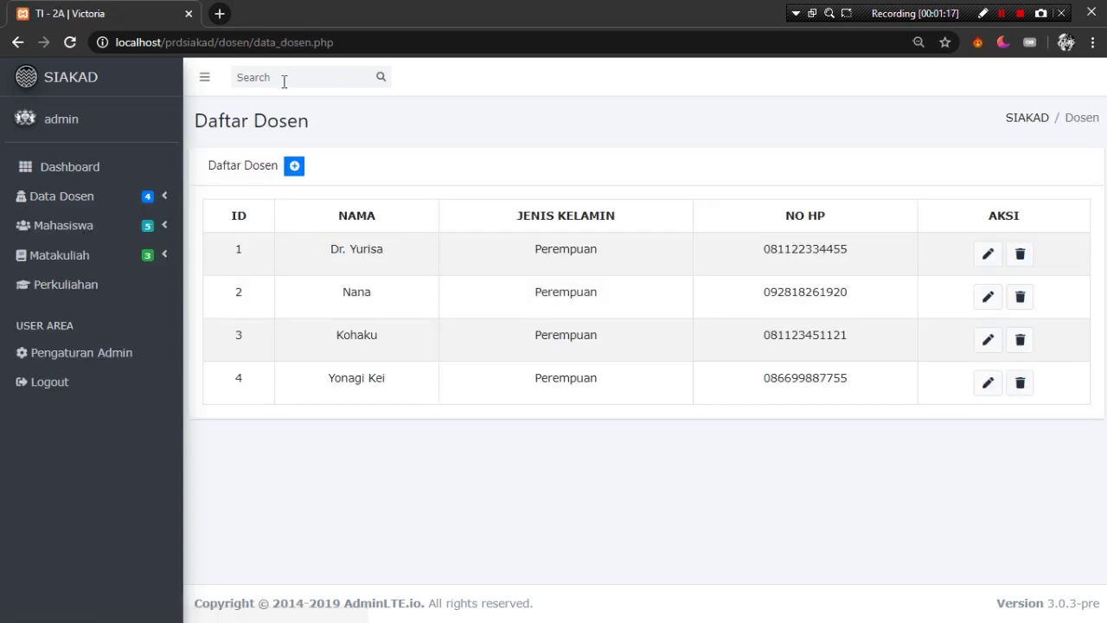
pyautogui.click(282, 77)
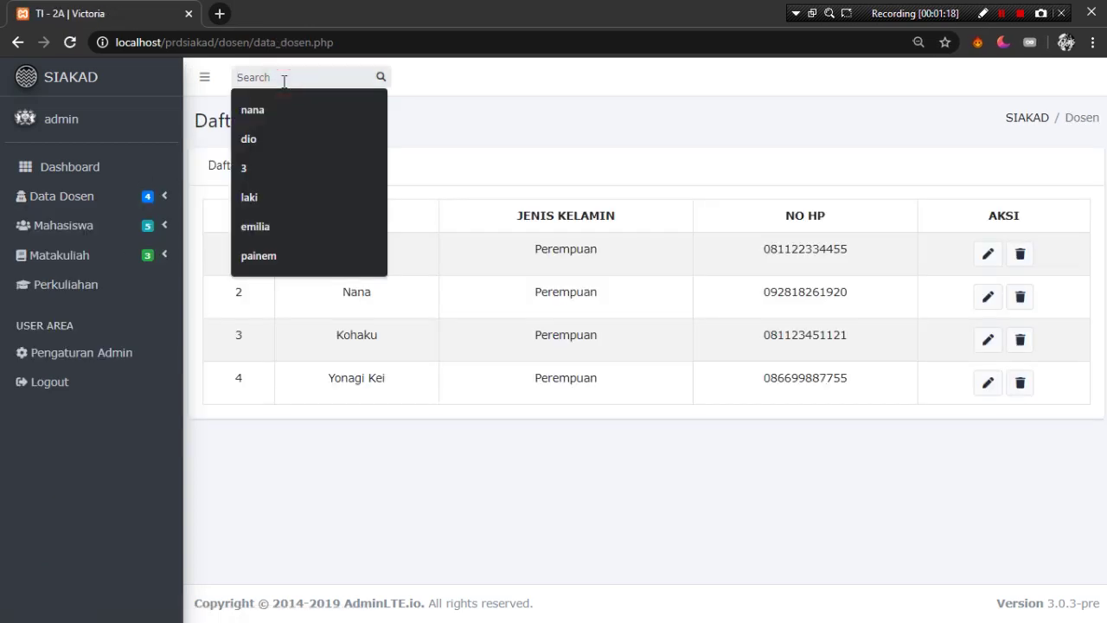
pyautogui.write('yurisa')
pyautogui.press('Return')
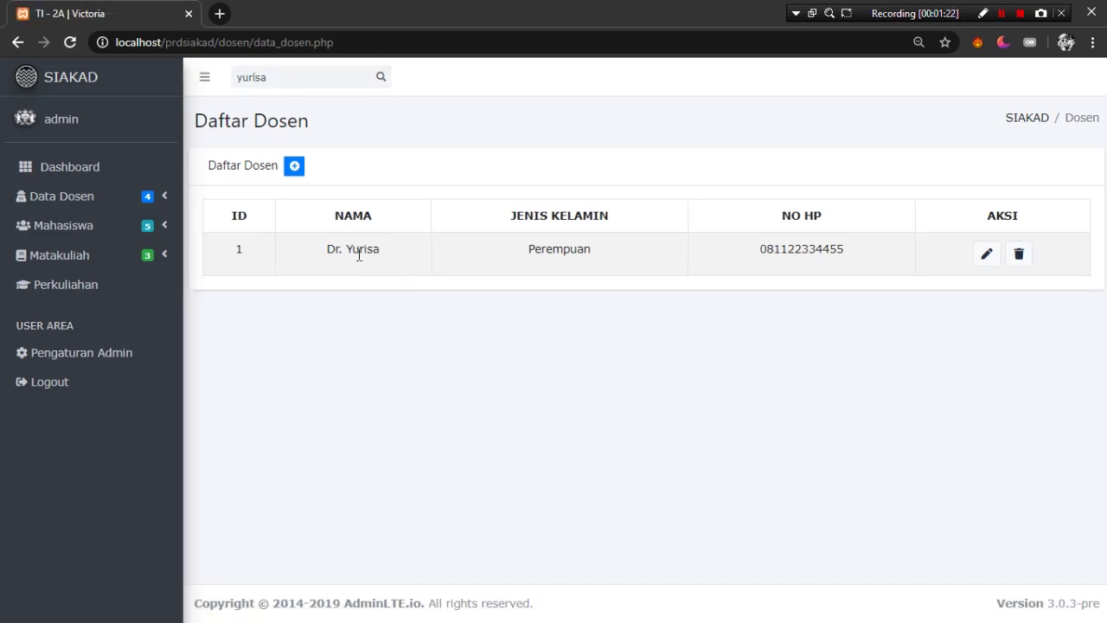
# - Clear the lecturer search so all four lecturers show again
pyautogui.doubleClick(317, 82)
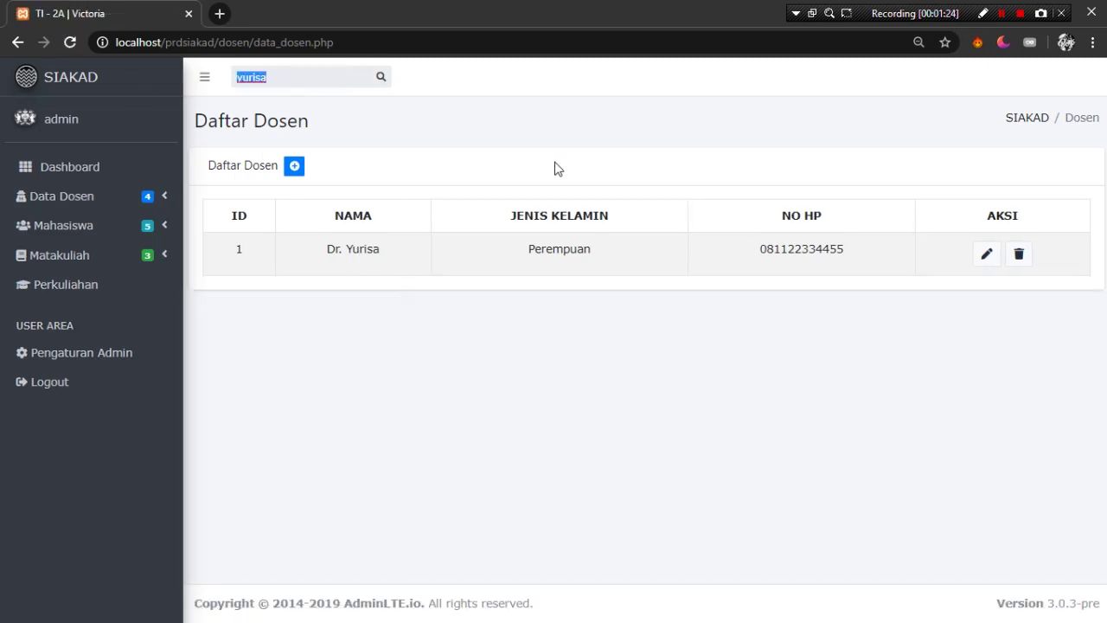
pyautogui.press('BackSpace')
pyautogui.press('Return')
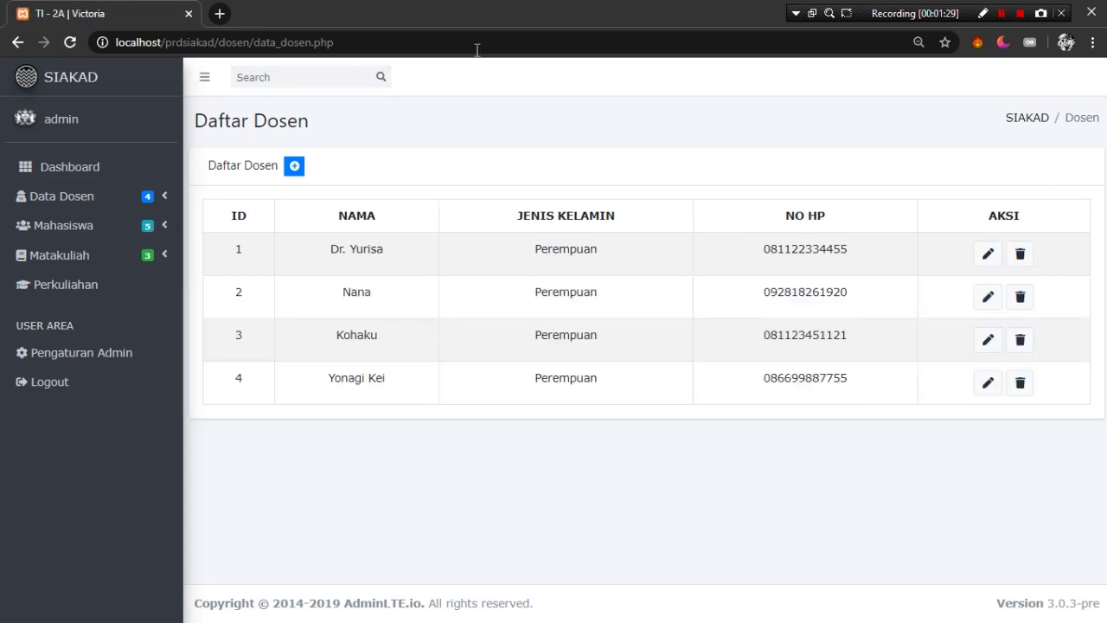
# - Start a new lecturer with ID 5, a suggested name and a suggested phone number
pyautogui.click(294, 166)
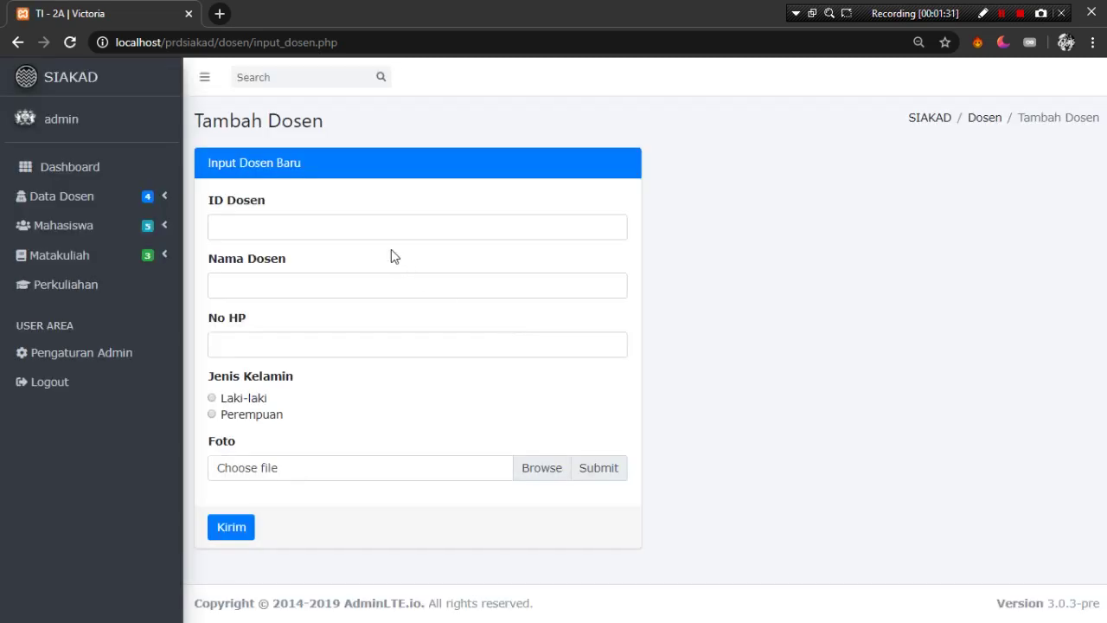
pyautogui.click(373, 219)
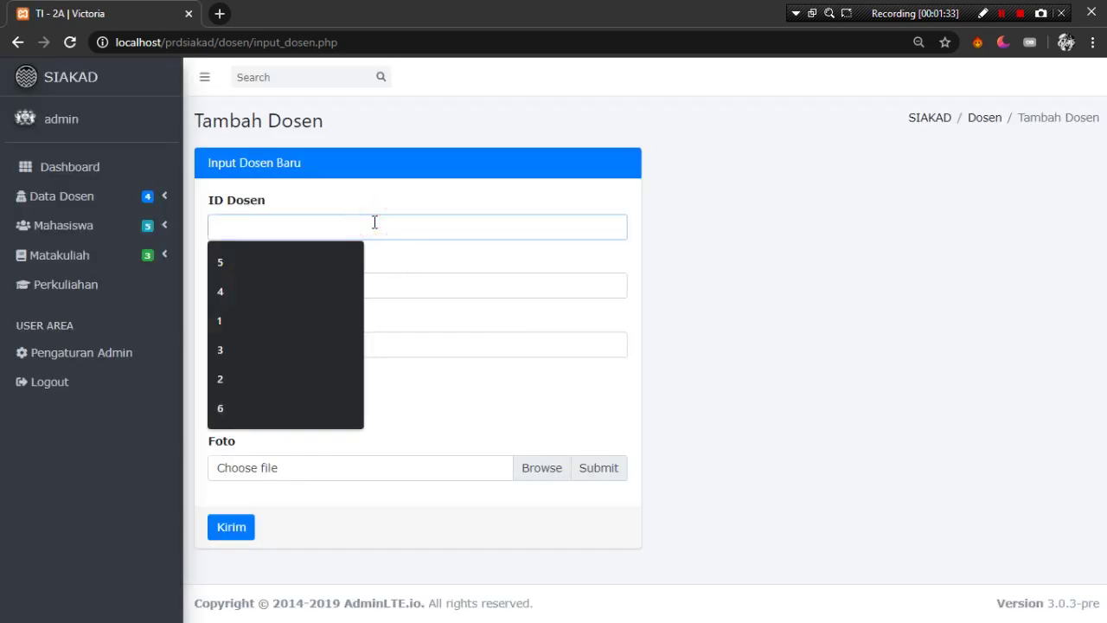
pyautogui.write('5')
pyautogui.click(435, 289)
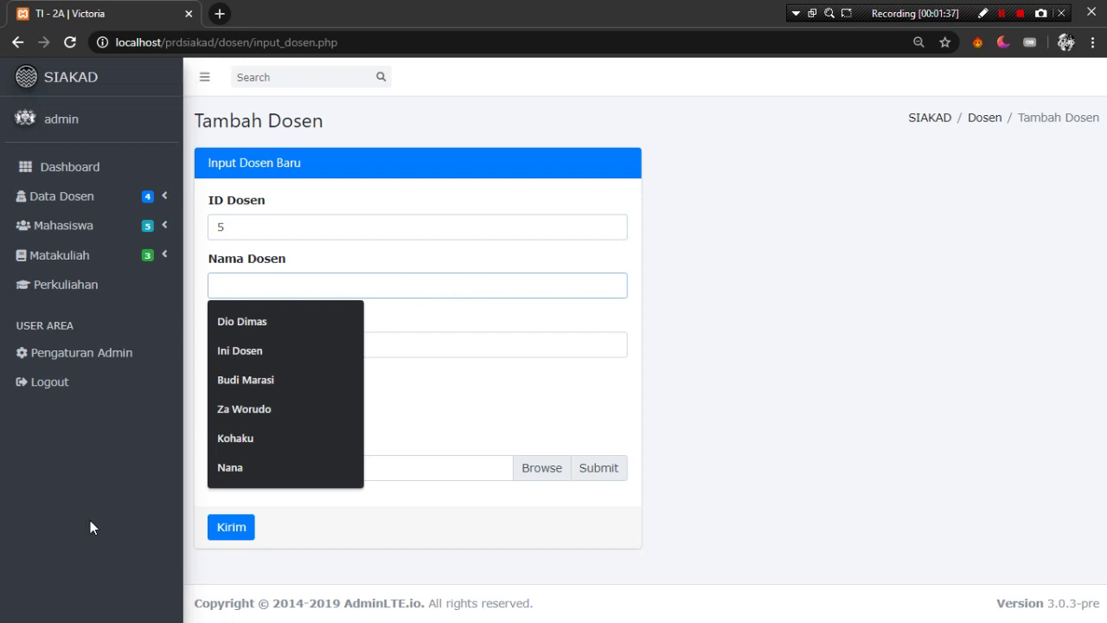
pyautogui.click(302, 381)
pyautogui.click(334, 339)
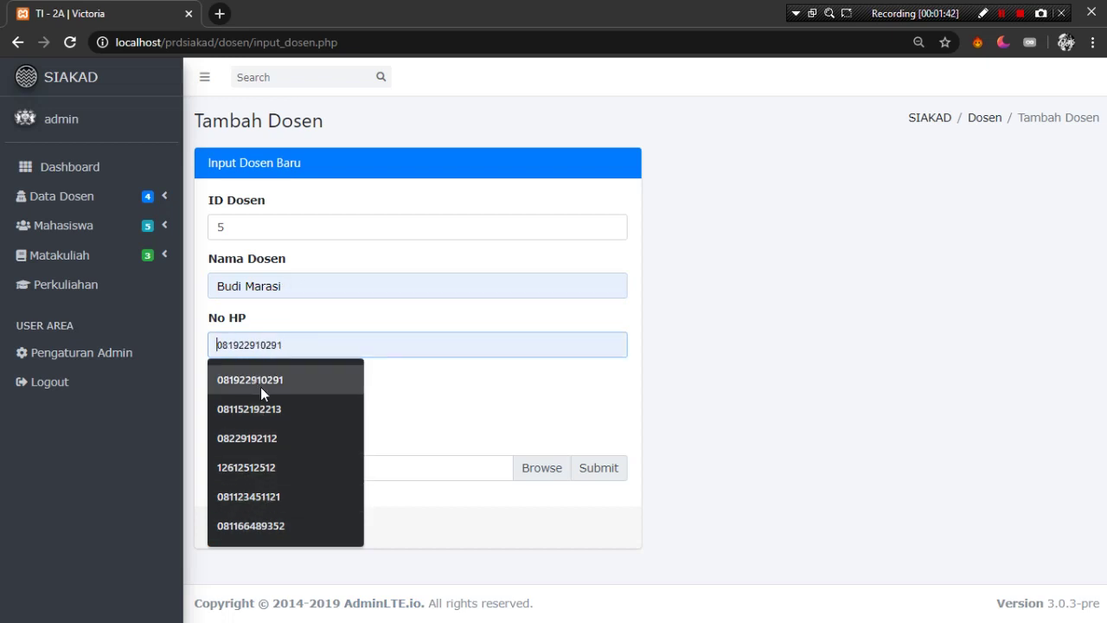
pyautogui.click(283, 527)
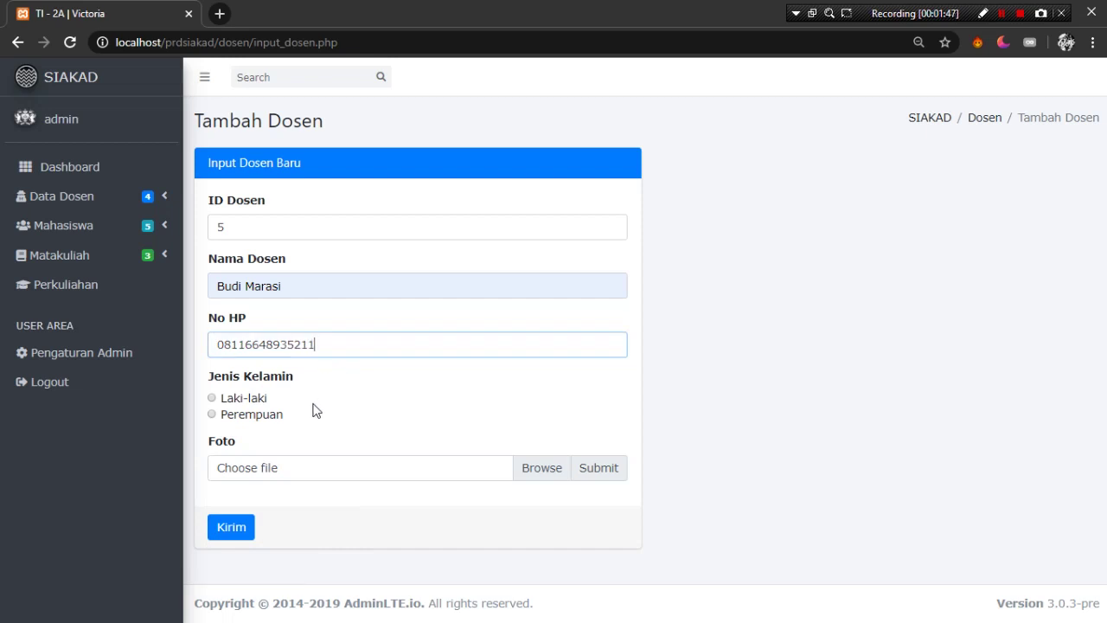
# - Mark the lecturer Laki-laki, attach the Meme Mantap photo, and submit with Kirim
pyautogui.click(212, 398)
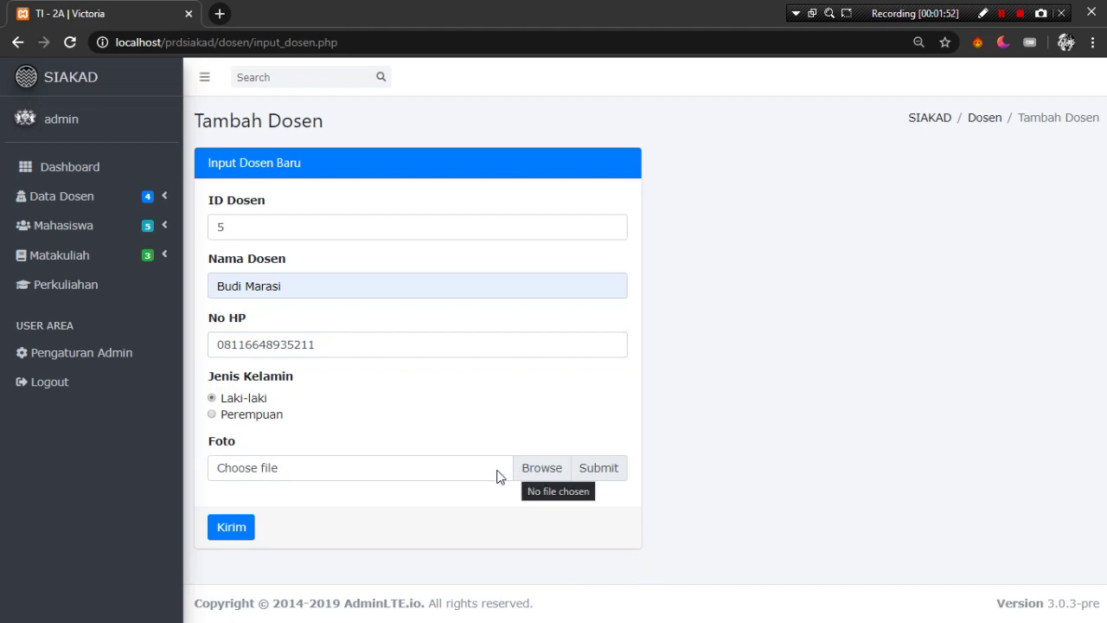
pyautogui.click(537, 472)
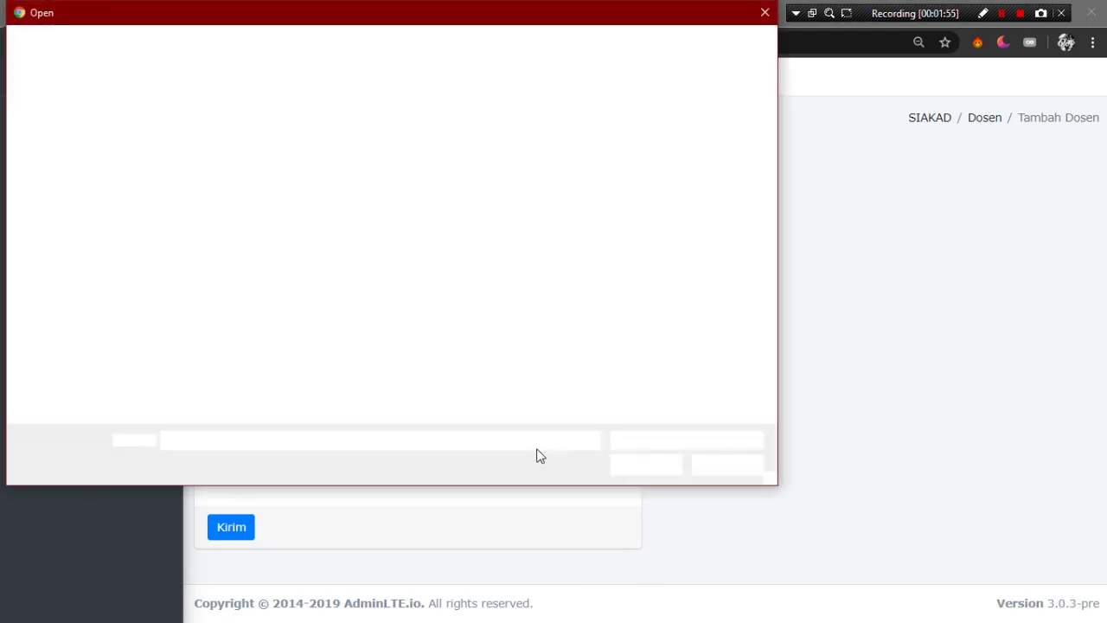
pyautogui.scroll(-3, 528, 372)
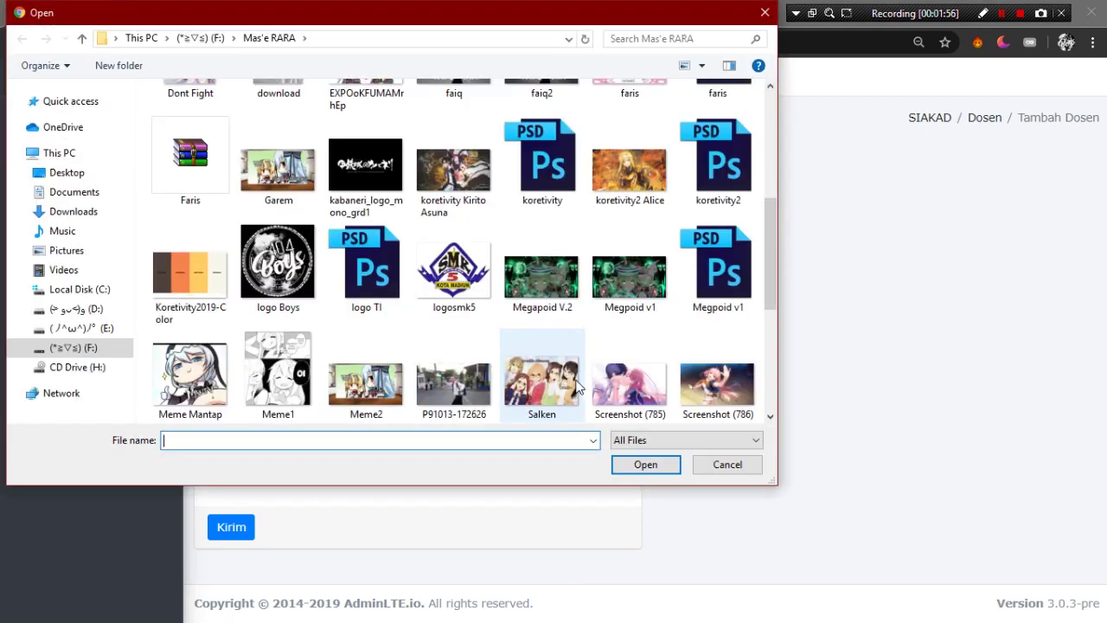
pyautogui.doubleClick(188, 380)
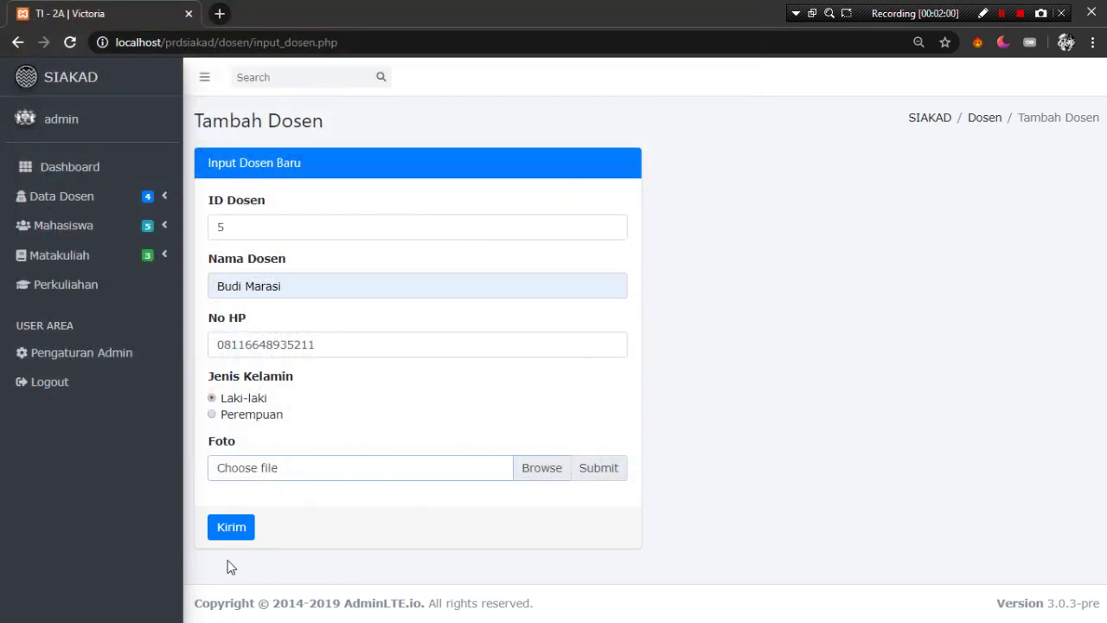
pyautogui.click(231, 530)
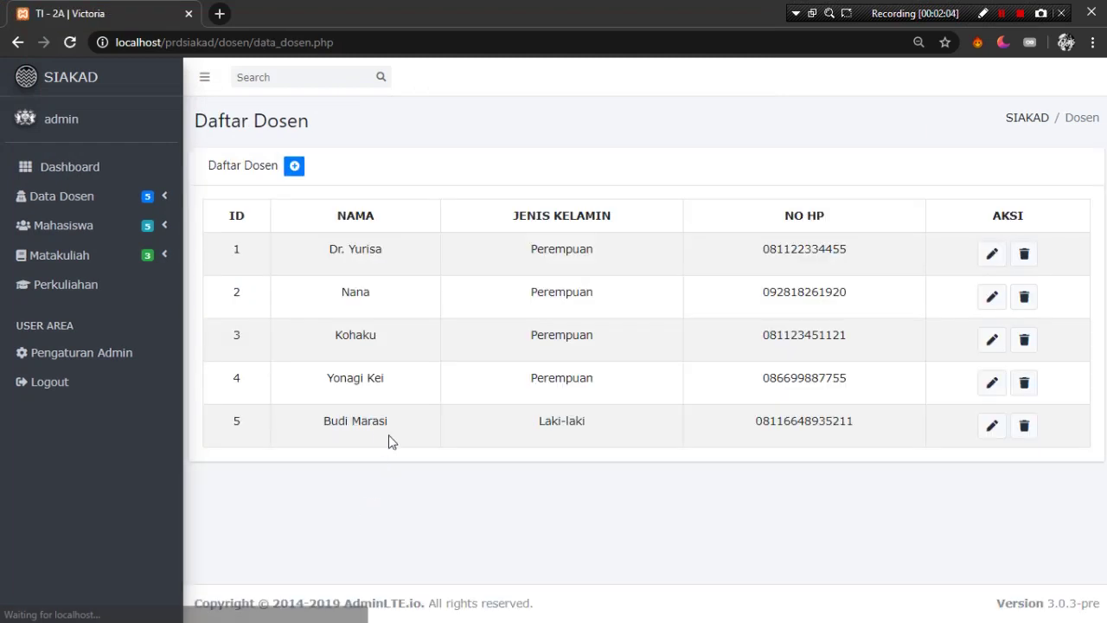
pyautogui.click(381, 426)
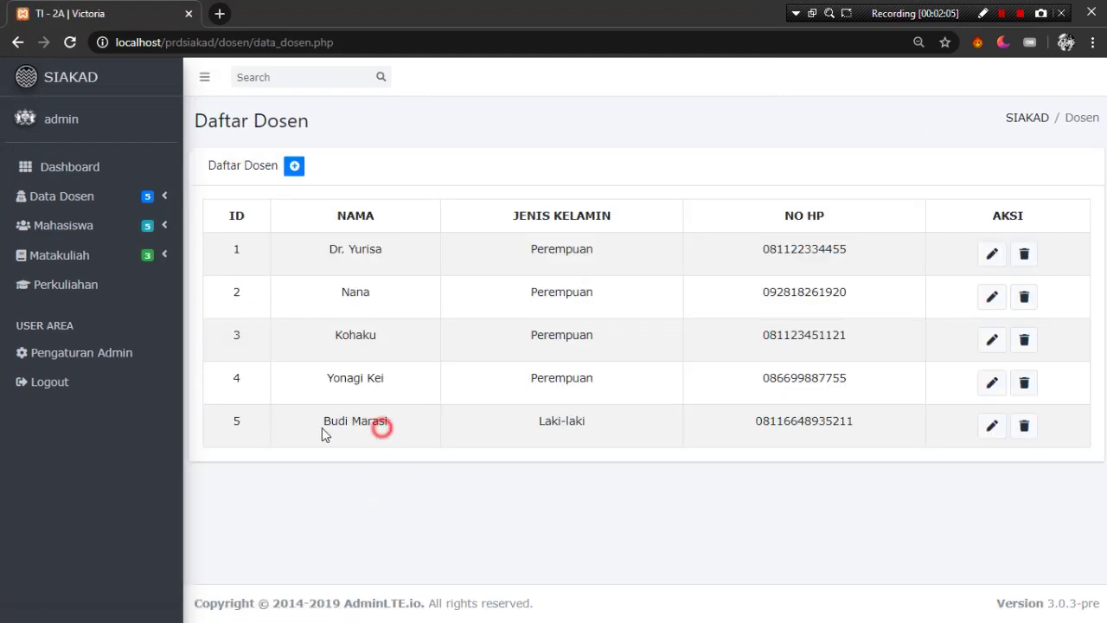
# - Edit lecturer 5, replacing the name with a suggested one starting 'Dio Di'
pyautogui.click(408, 431)
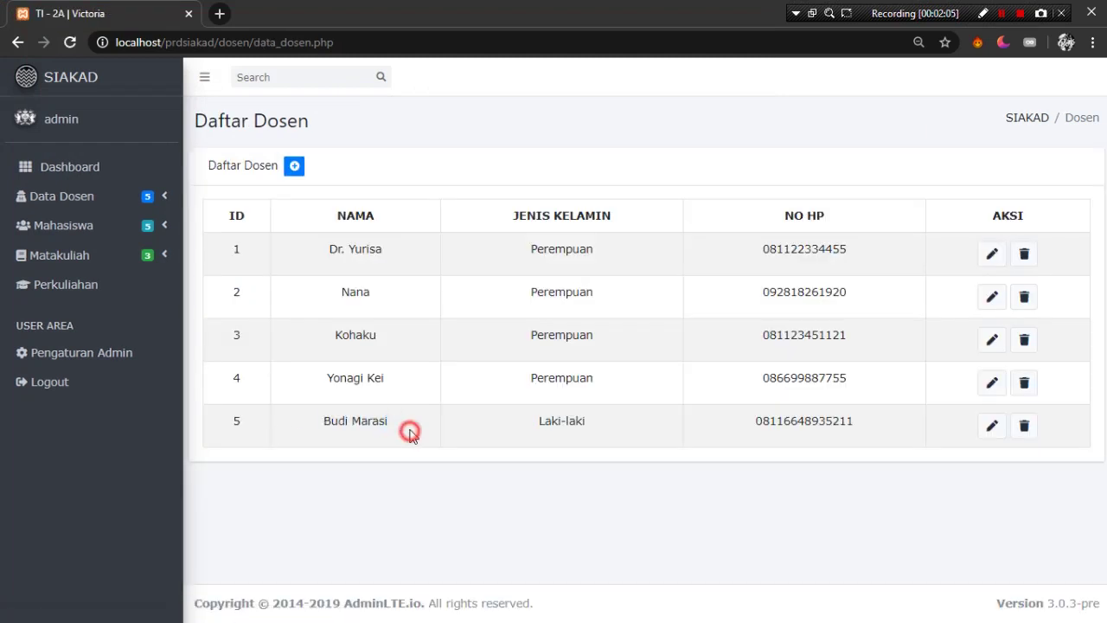
pyautogui.click(992, 428)
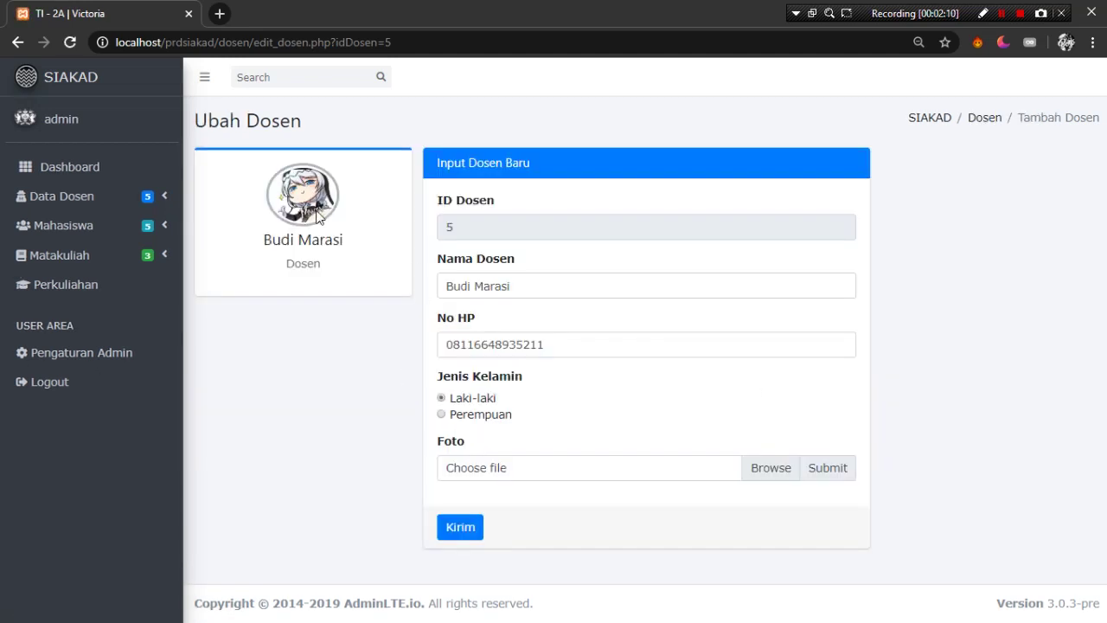
pyautogui.click(601, 288)
pyautogui.click(1095, 447)
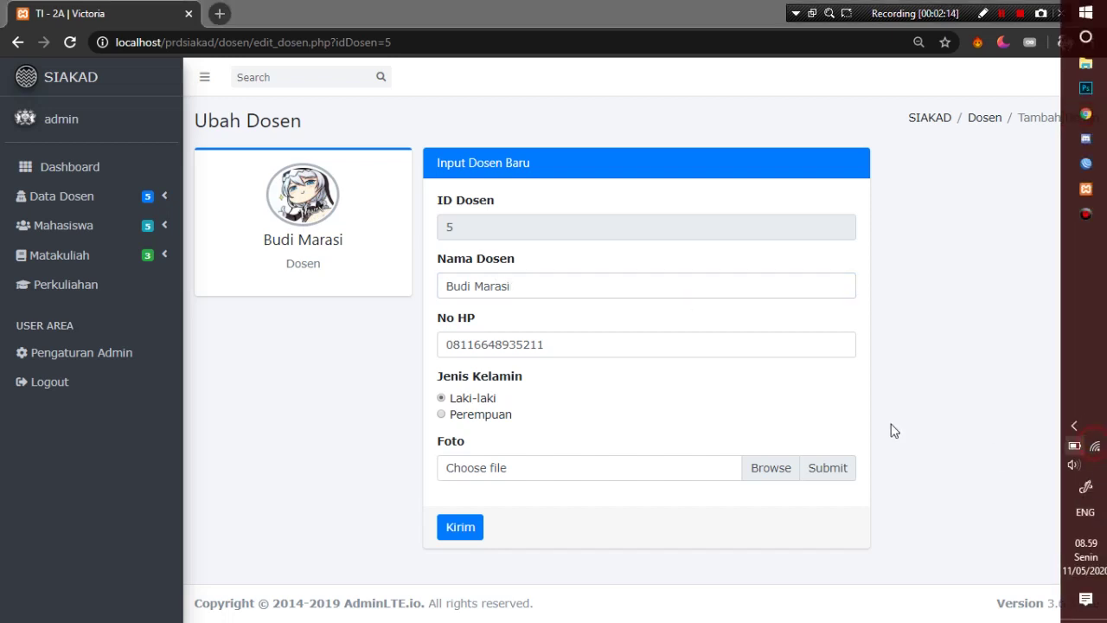
pyautogui.click(519, 286)
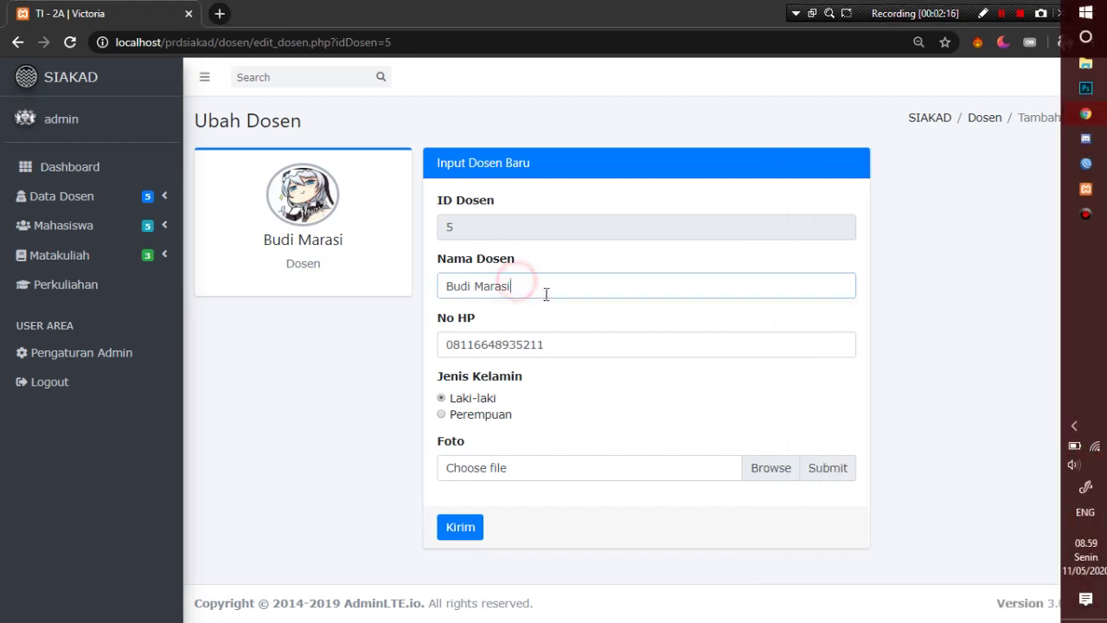
pyautogui.tripleClick(546, 294)
pyautogui.write('Dio')
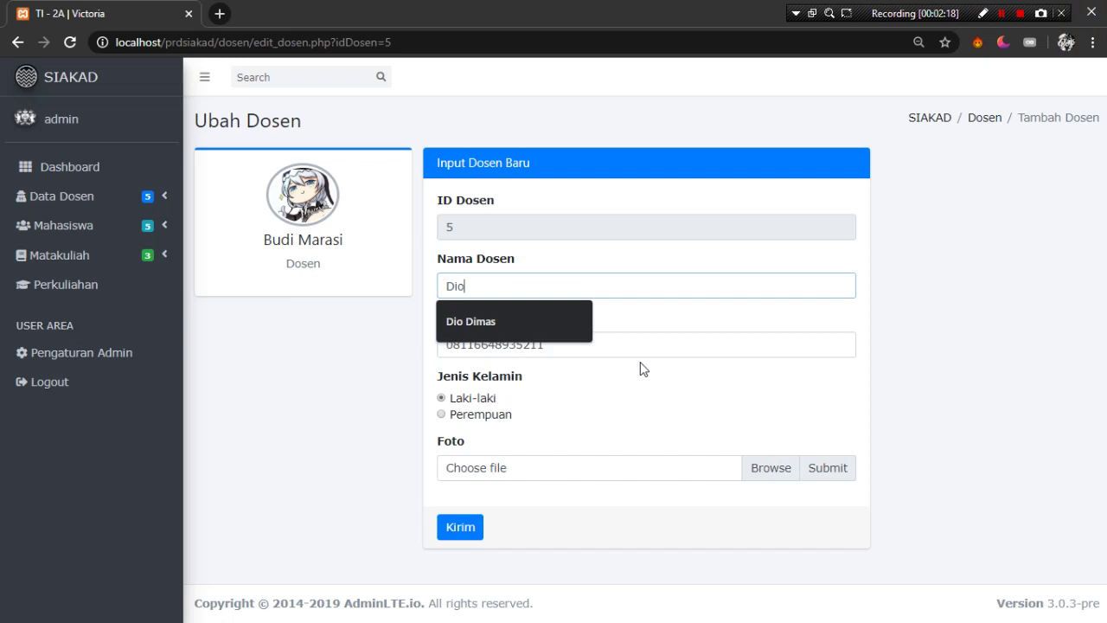
pyautogui.write(' Di')
pyautogui.press('Down')
pyautogui.press('Return')
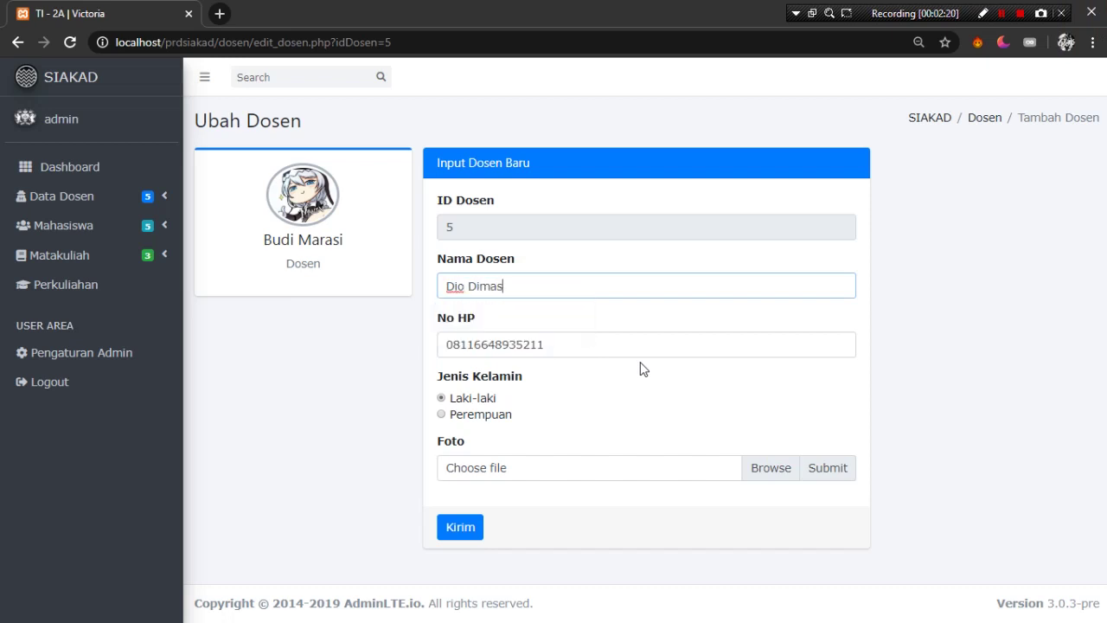
# - Change lecturer 5's phone number by deleting digits and typing 22
pyautogui.click(624, 342)
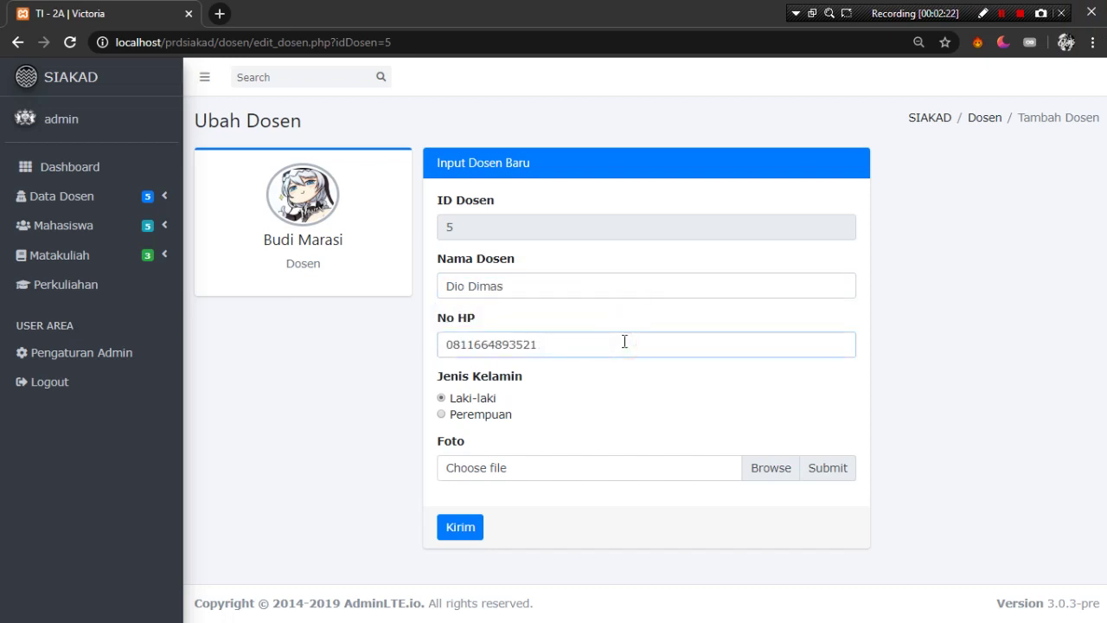
pyautogui.press('BackSpace')
pyautogui.click(474, 346)
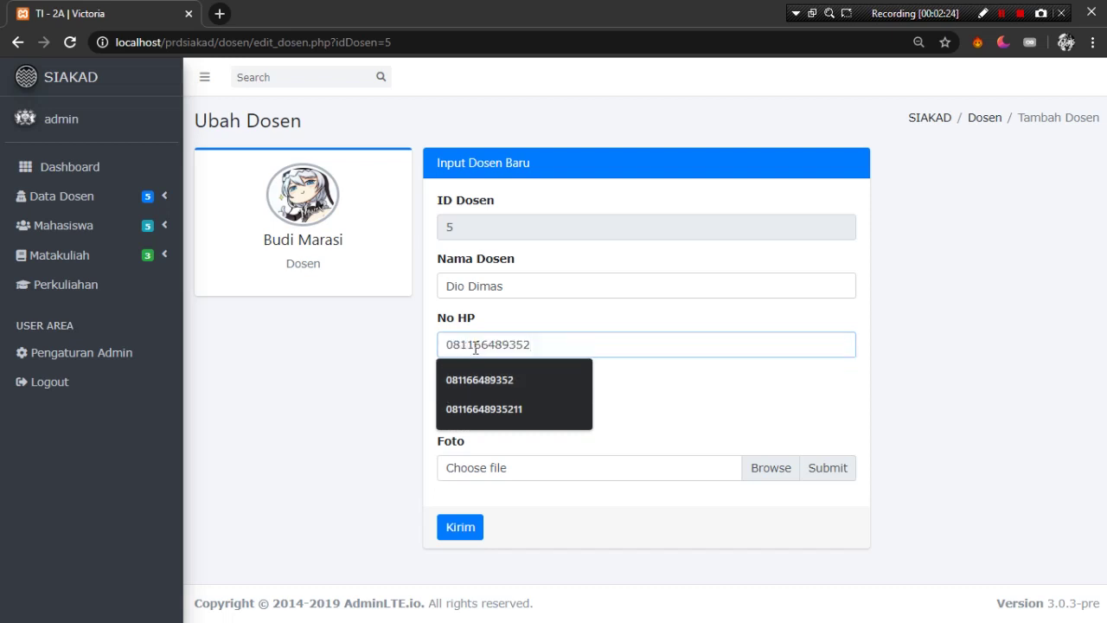
pyautogui.press('BackSpace')
pyautogui.press('BackSpace')
pyautogui.write('22')
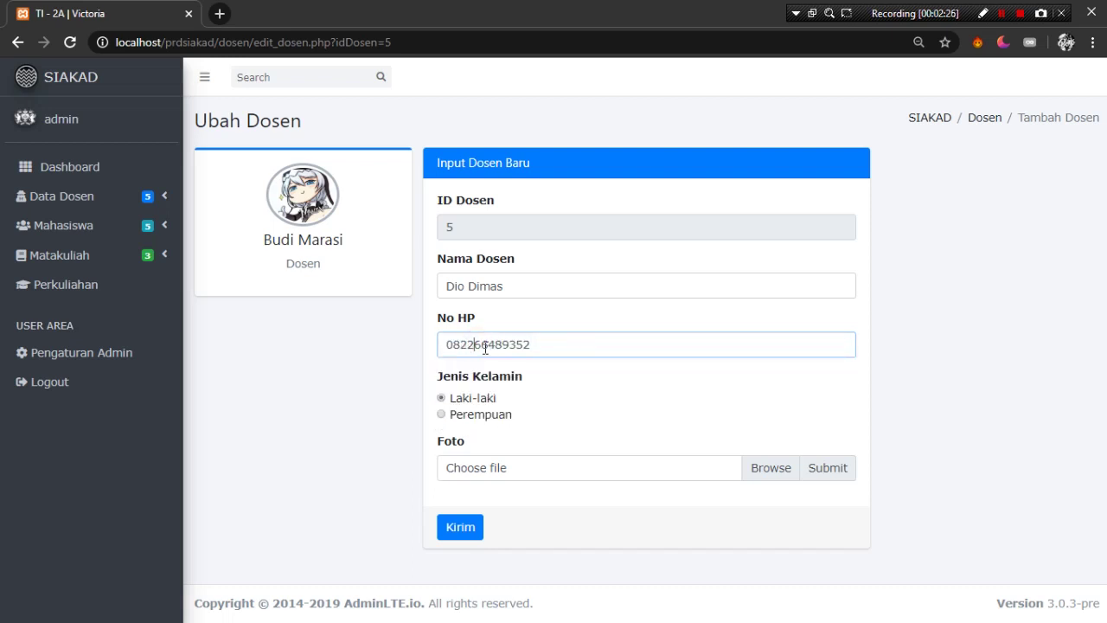
# - Save lecturer 5's edited name and phone number
pyautogui.click(462, 528)
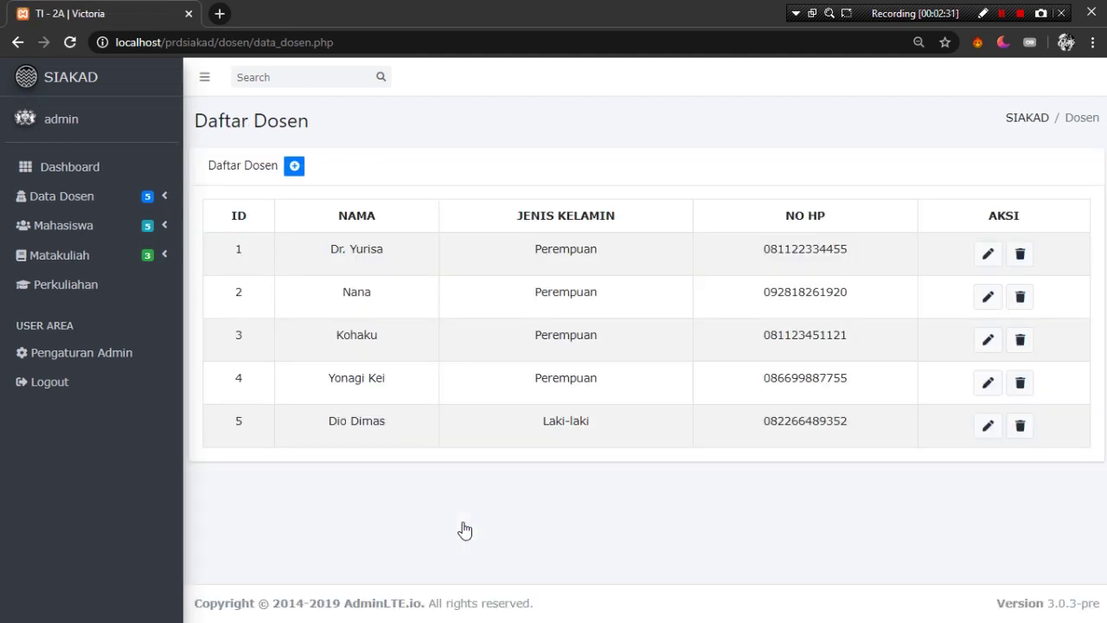
pyautogui.moveTo(298, 421); pyautogui.dragTo(855, 472)
pyautogui.click(854, 465)
# - Delete lecturer 5, after cancelling a mistaken delete prompt for row 4
pyautogui.click(1027, 384)
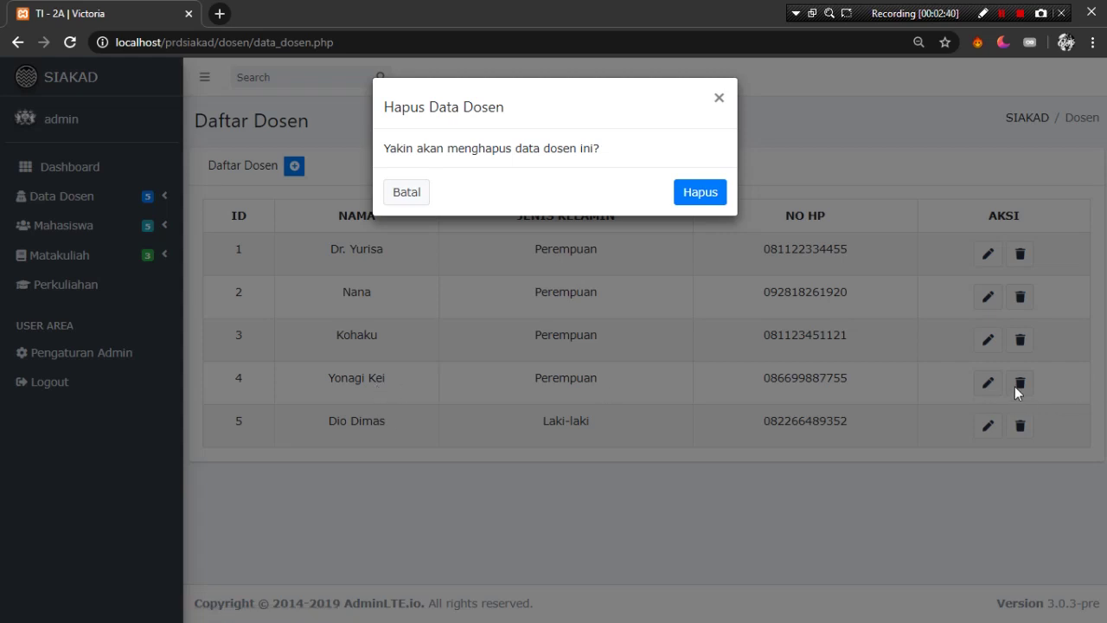
pyautogui.click(719, 99)
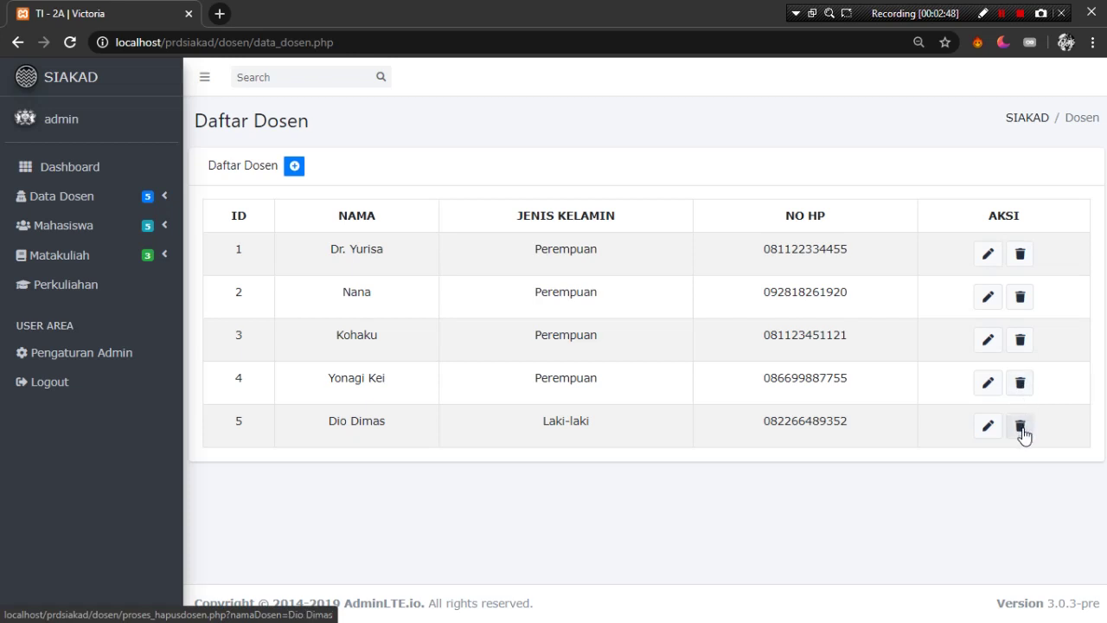
pyautogui.click(1021, 428)
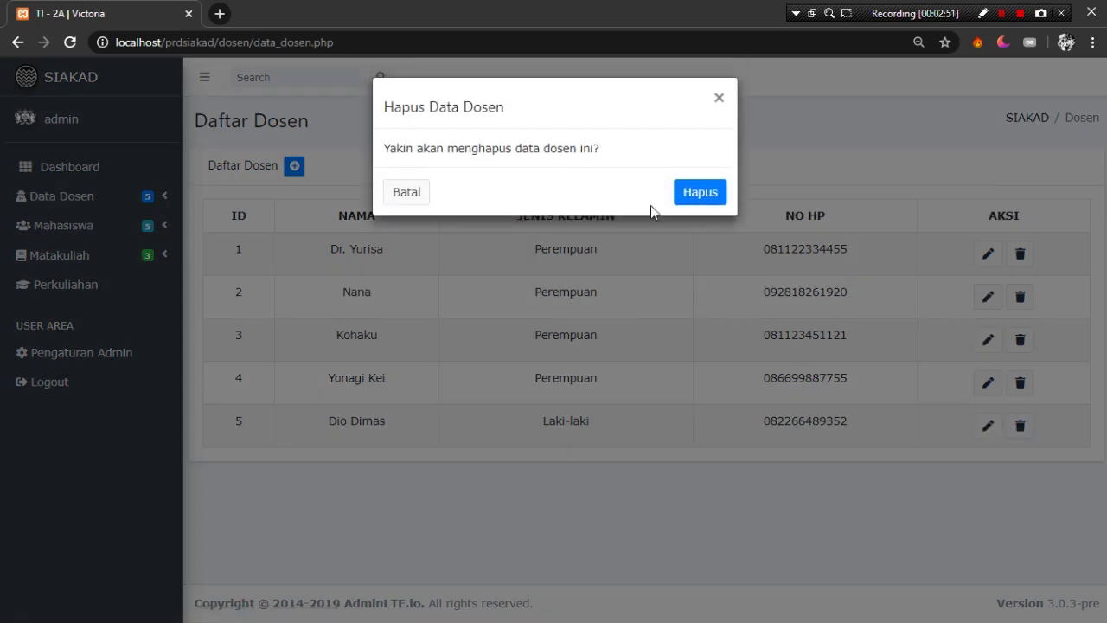
pyautogui.click(696, 201)
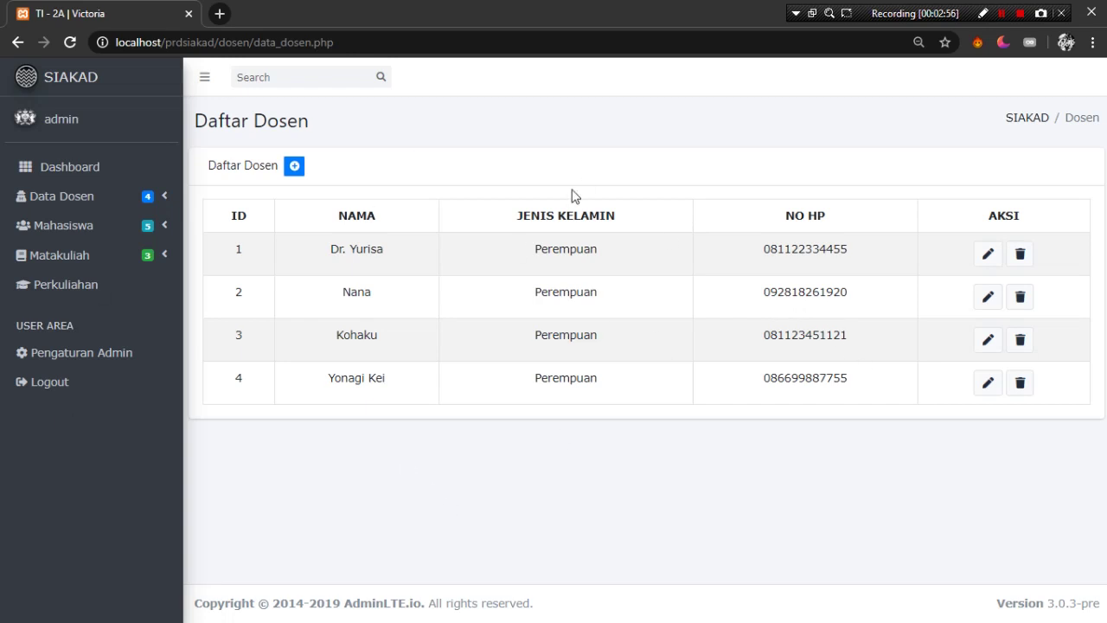
pyautogui.click(164, 226)
pyautogui.click(117, 263)
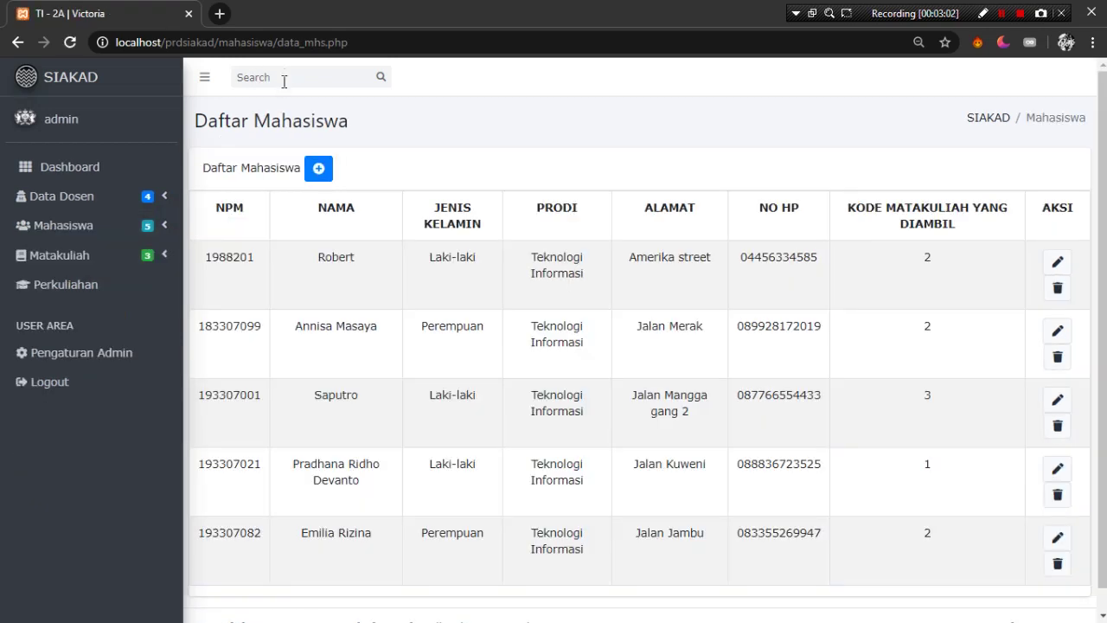
pyautogui.scroll(-1, 314, 514)
pyautogui.scroll(1, 318, 502)
pyautogui.click(320, 169)
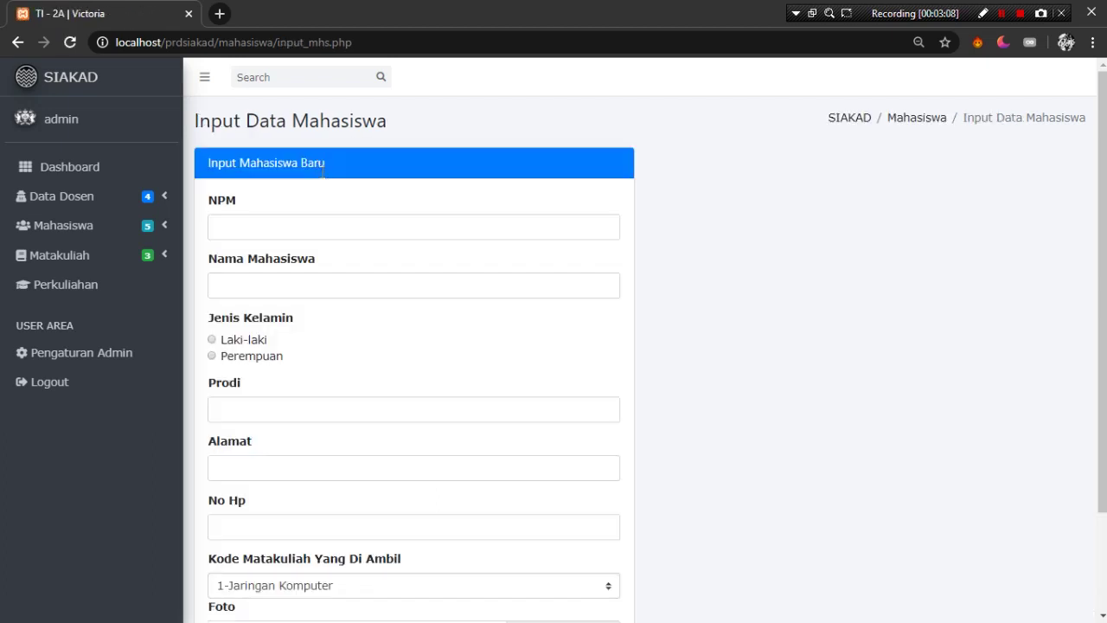
pyautogui.click(324, 223)
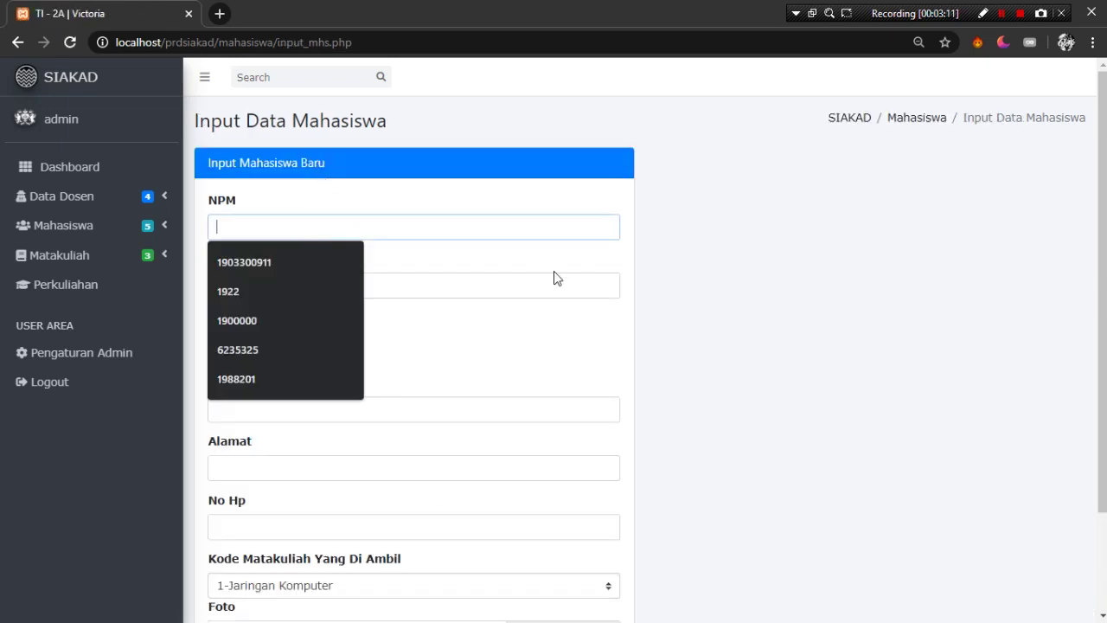
pyautogui.write('173309087')
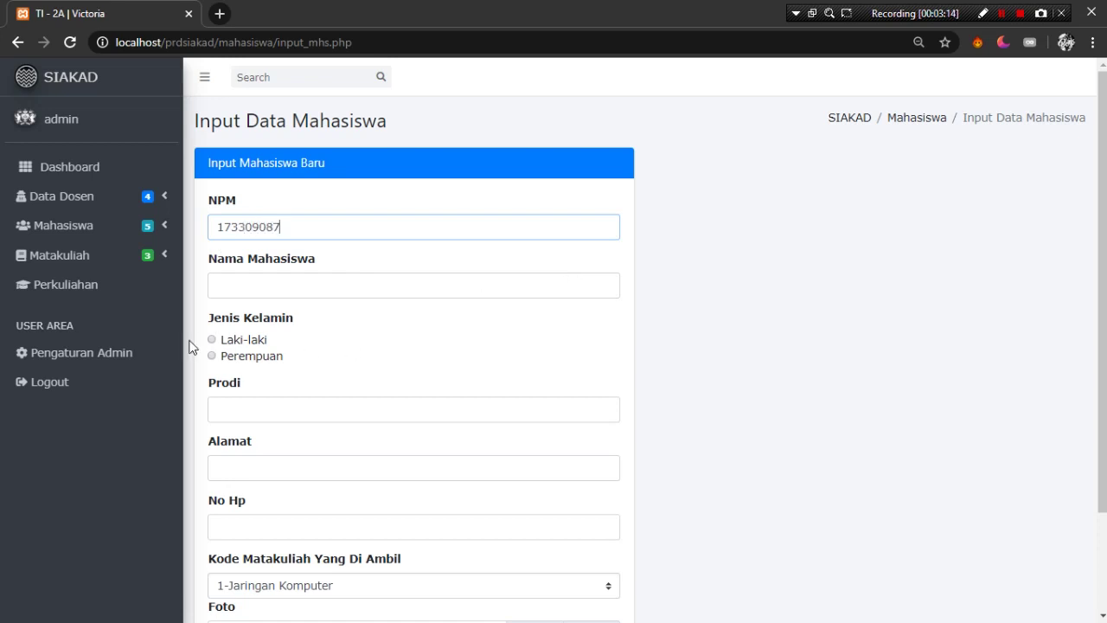
pyautogui.click(264, 291)
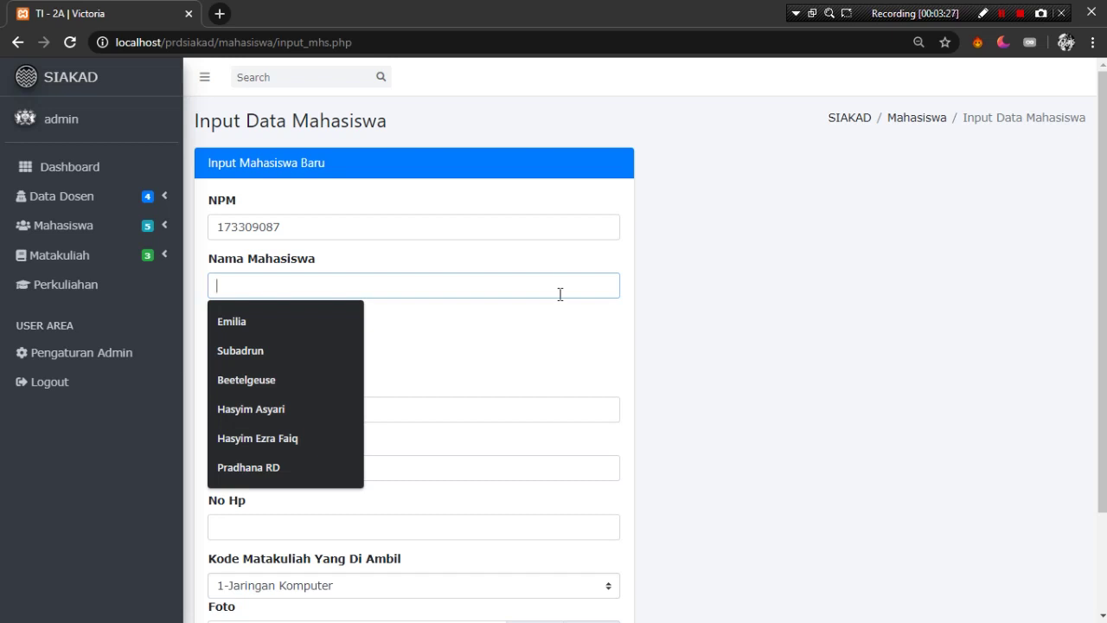
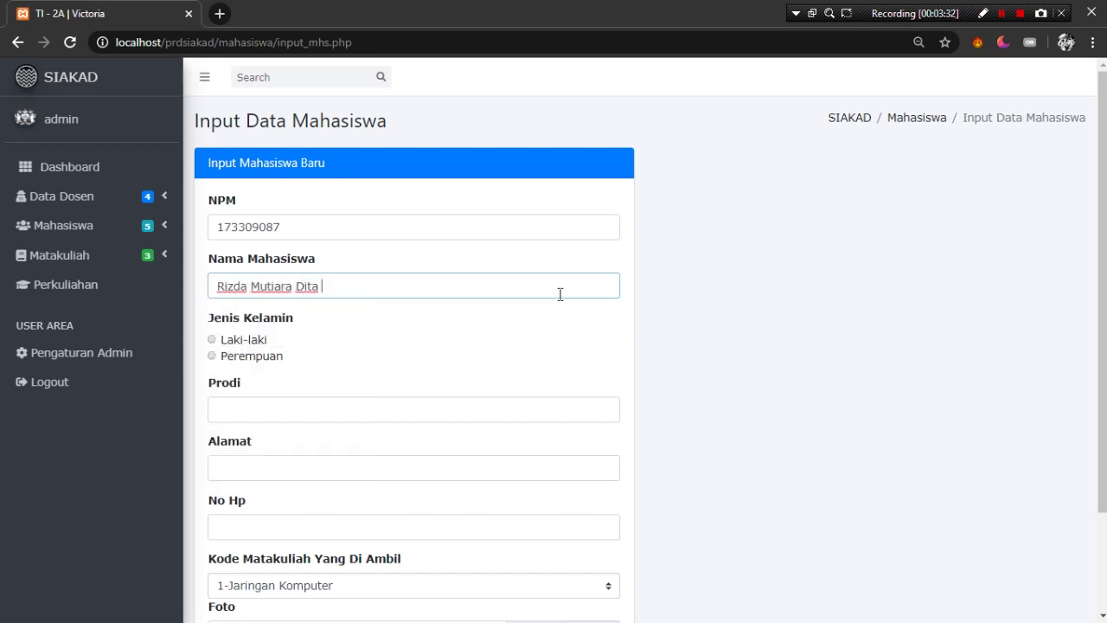
# - Set the student to Perempuan and Teknologi Informasi, and enter her address
pyautogui.click(211, 355)
pyautogui.click(248, 409)
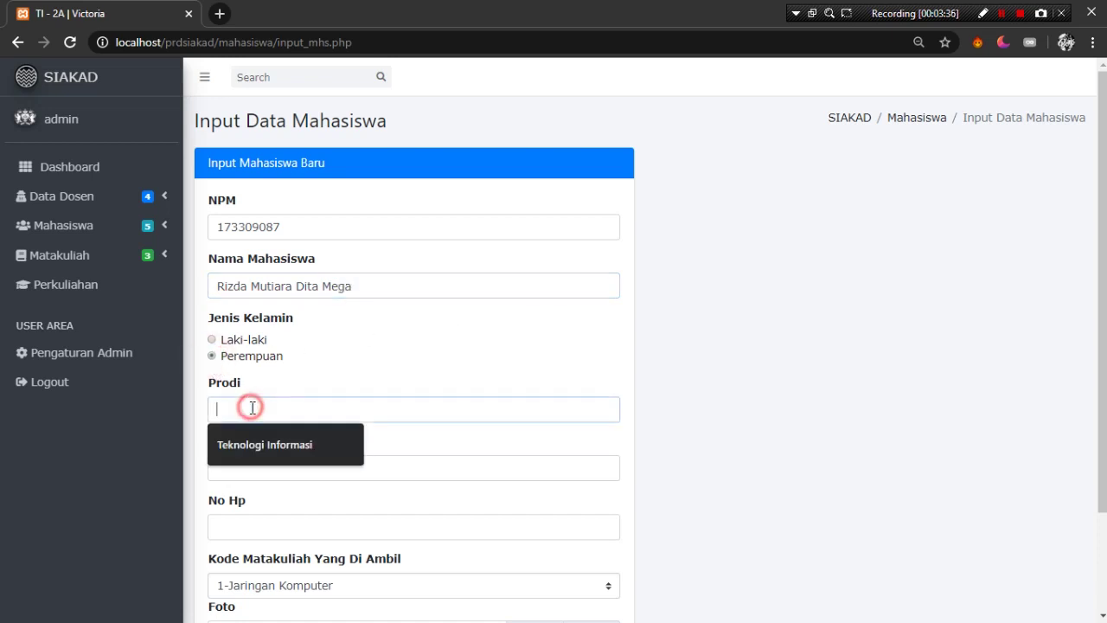
pyautogui.click(257, 455)
pyautogui.click(279, 467)
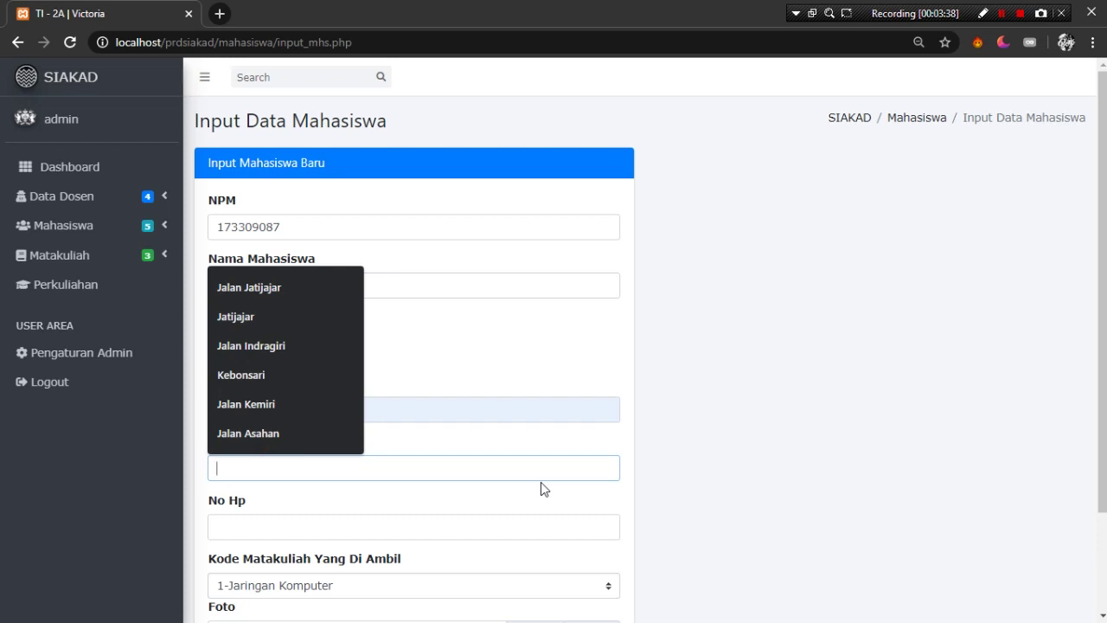
pyautogui.write('S')
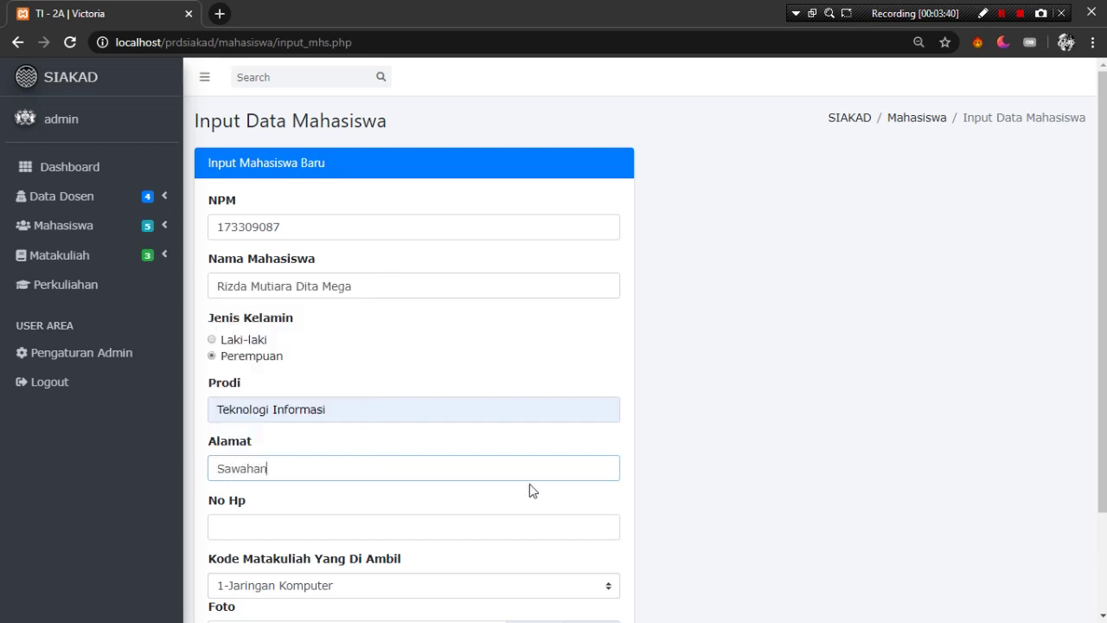
pyautogui.write('awahan')
# - Fill in a suggested phone number and choose course 1-Jaringan Komputer
pyautogui.click(520, 528)
pyautogui.scroll(-1, 510, 510)
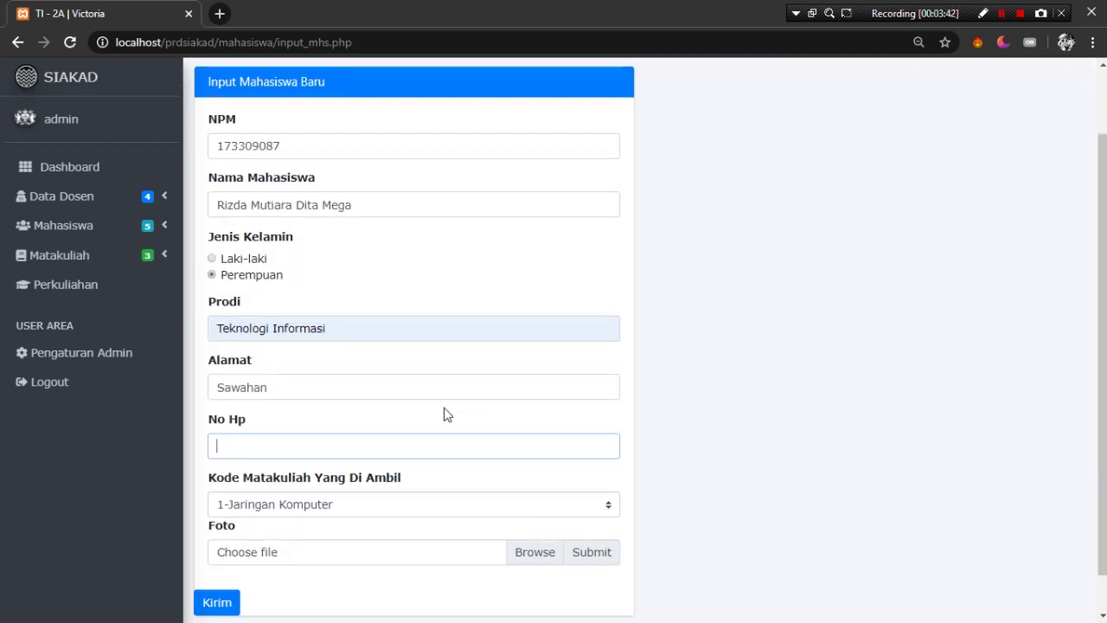
pyautogui.click(426, 446)
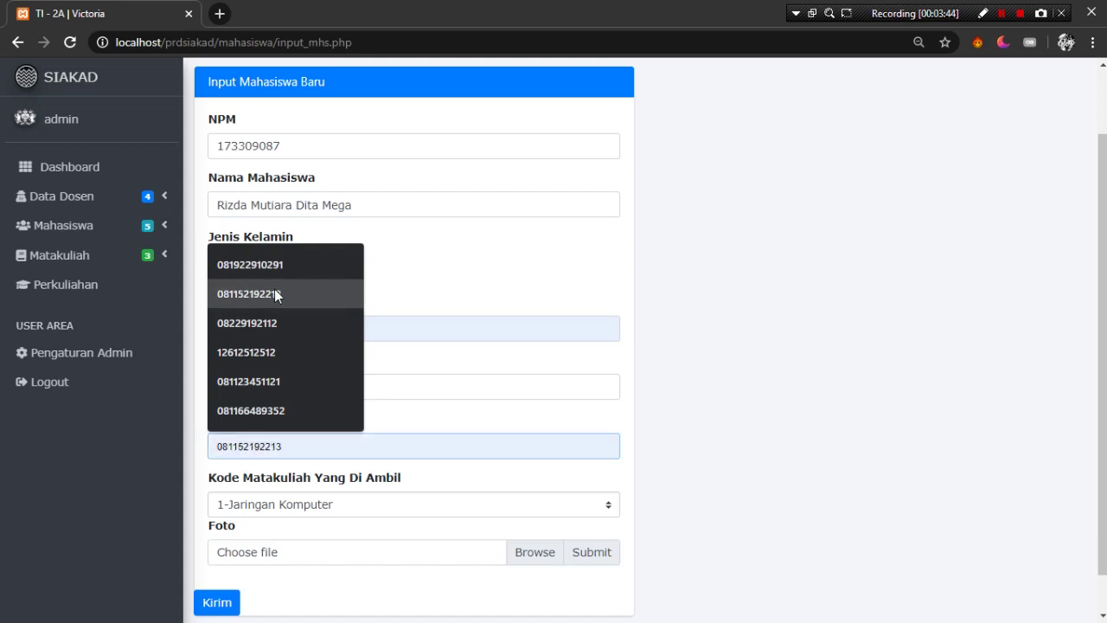
pyautogui.click(292, 266)
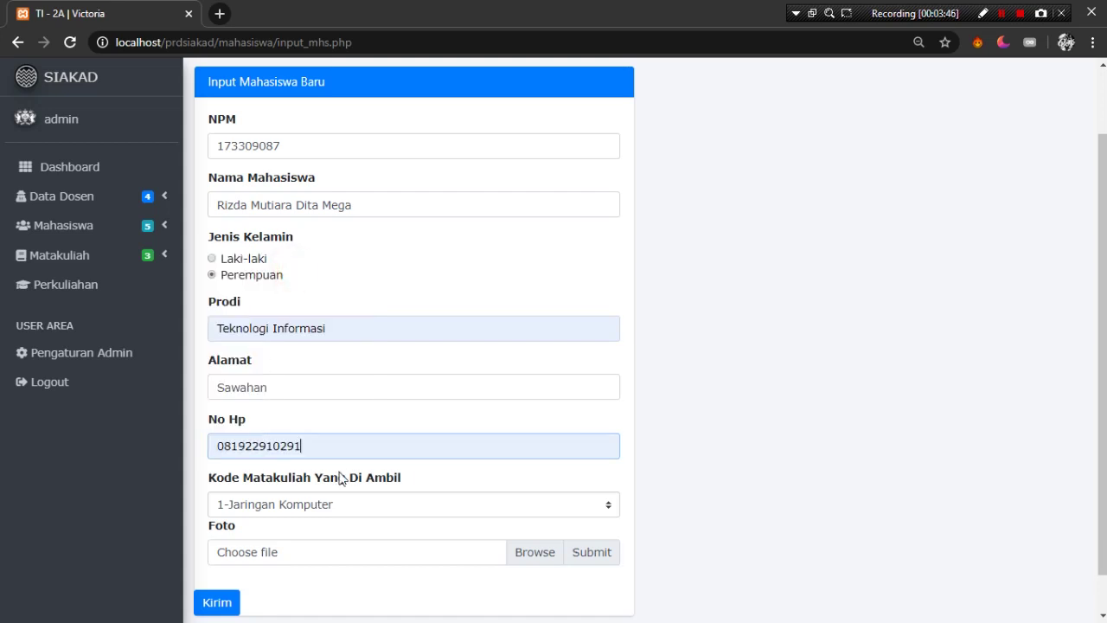
pyautogui.click(366, 448)
pyautogui.click(346, 515)
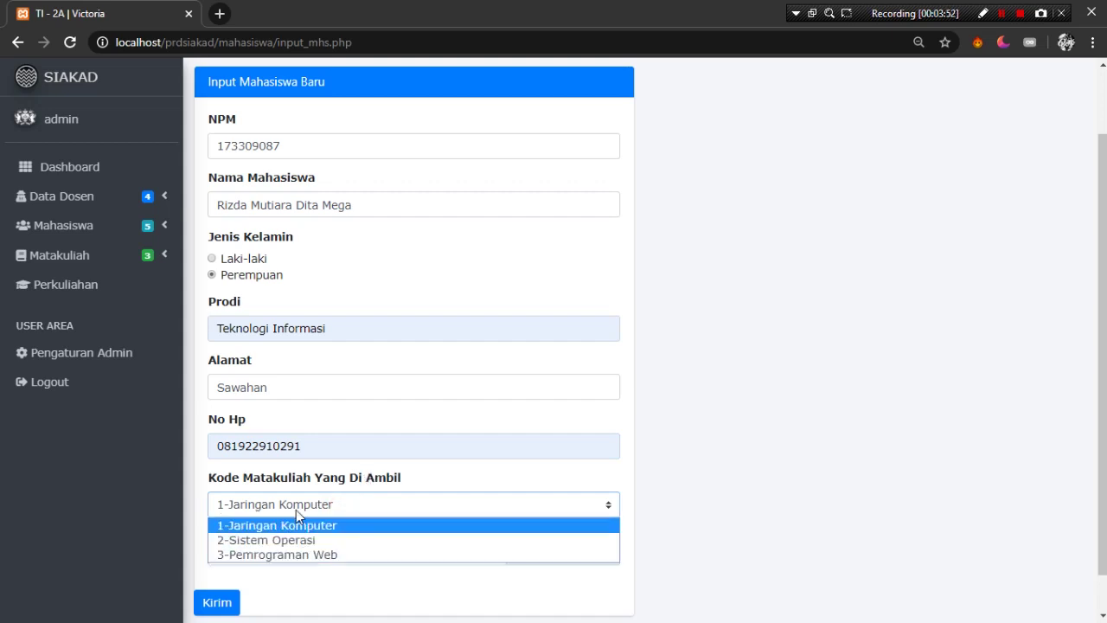
pyautogui.click(368, 528)
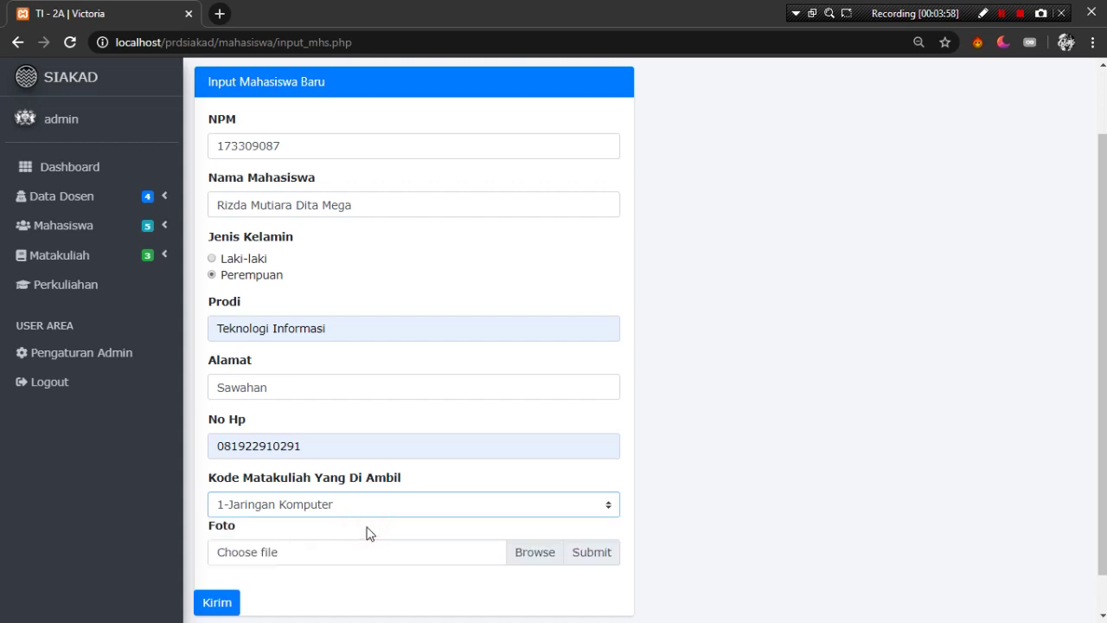
# - Browse to 0-FanArt-0 > Doodle and attach doodle-animation-by-pierre-fihue.jpg as her photo
pyautogui.click(537, 556)
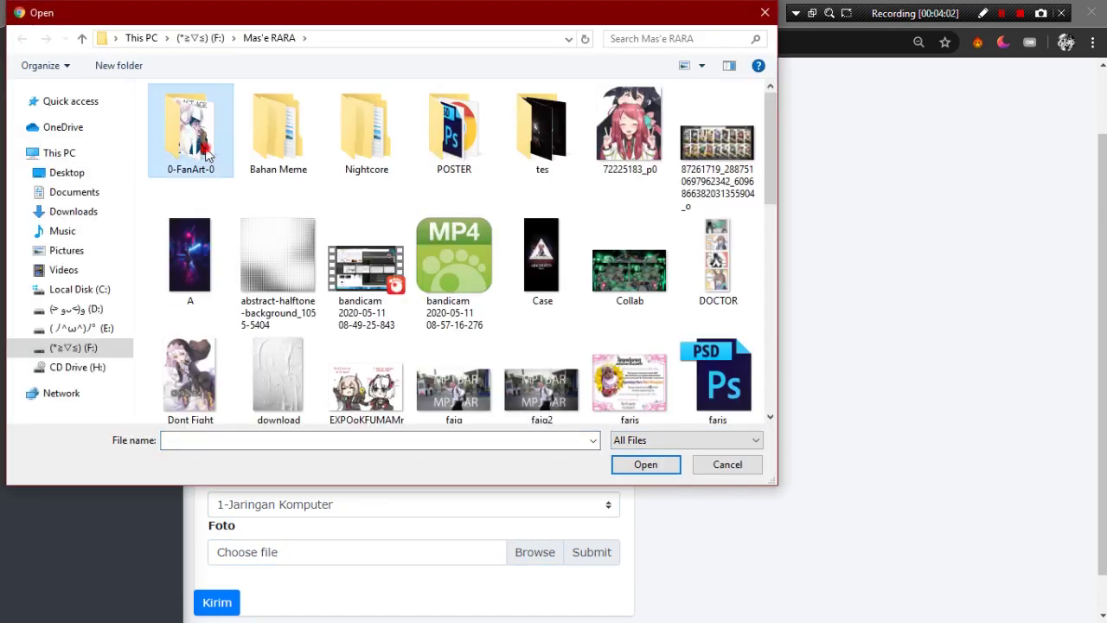
pyautogui.doubleClick(205, 147)
pyautogui.click(457, 156)
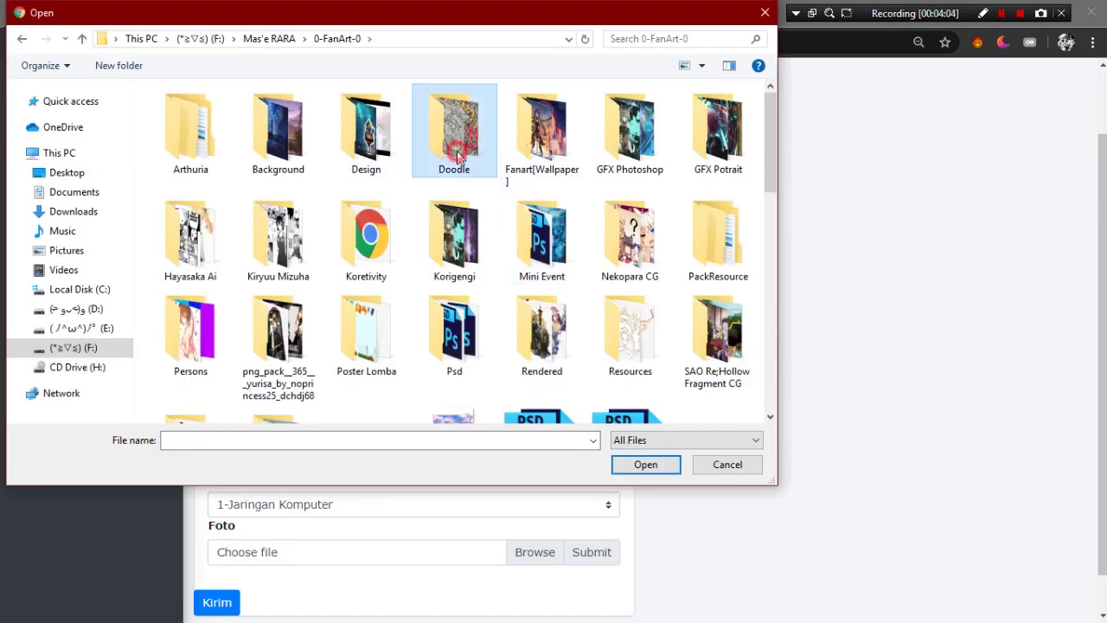
pyautogui.doubleClick(457, 156)
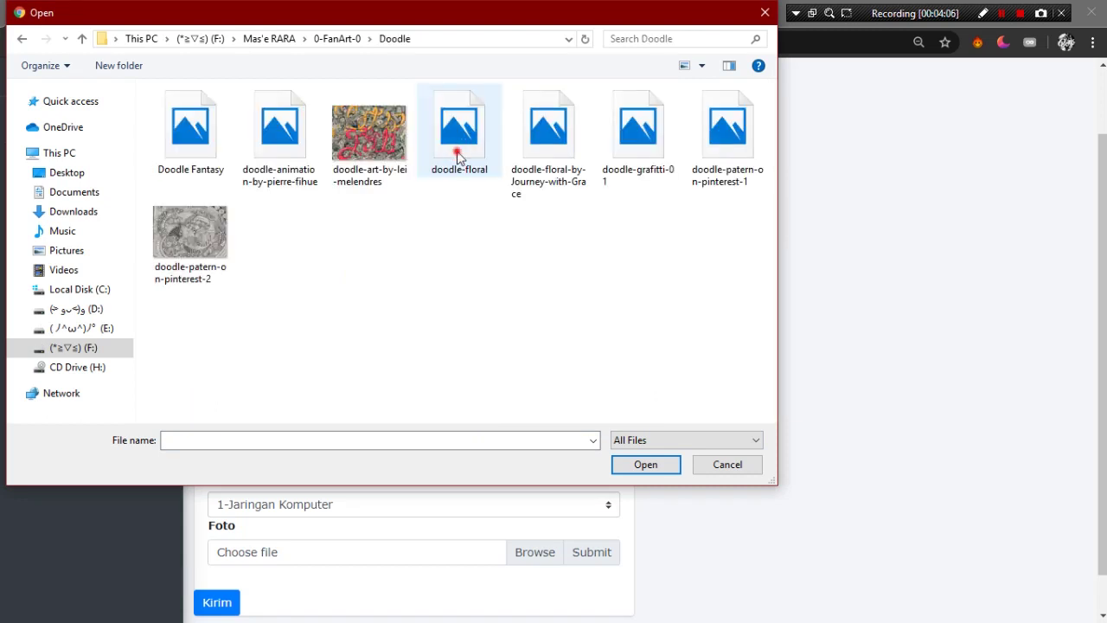
pyautogui.click(457, 153)
pyautogui.click(316, 194)
pyautogui.click(299, 145)
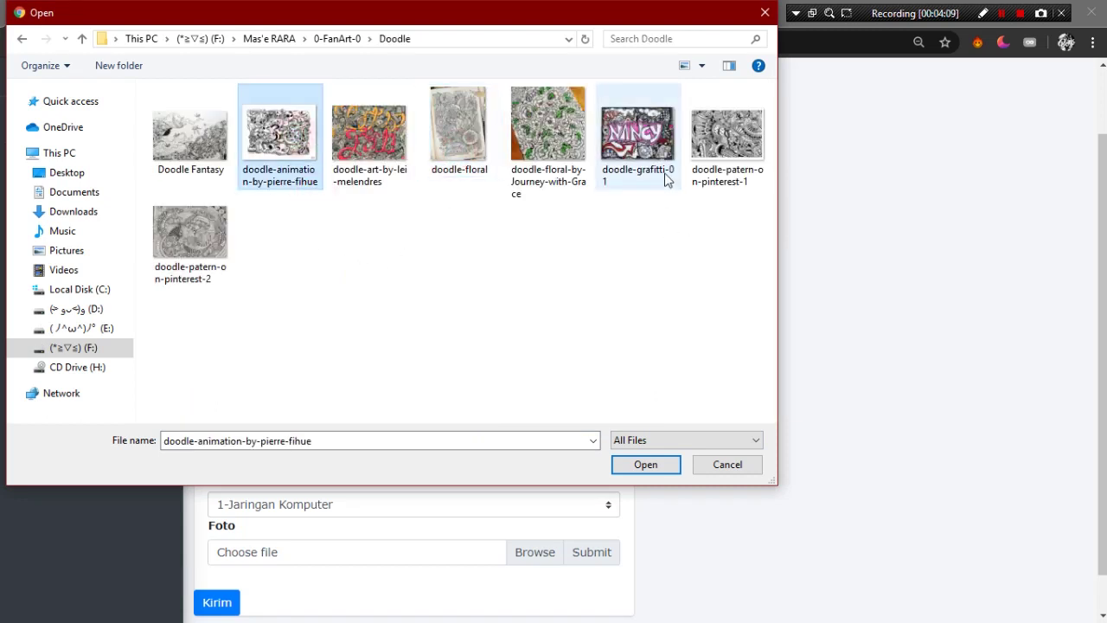
pyautogui.click(303, 154)
pyautogui.doubleClick(256, 149)
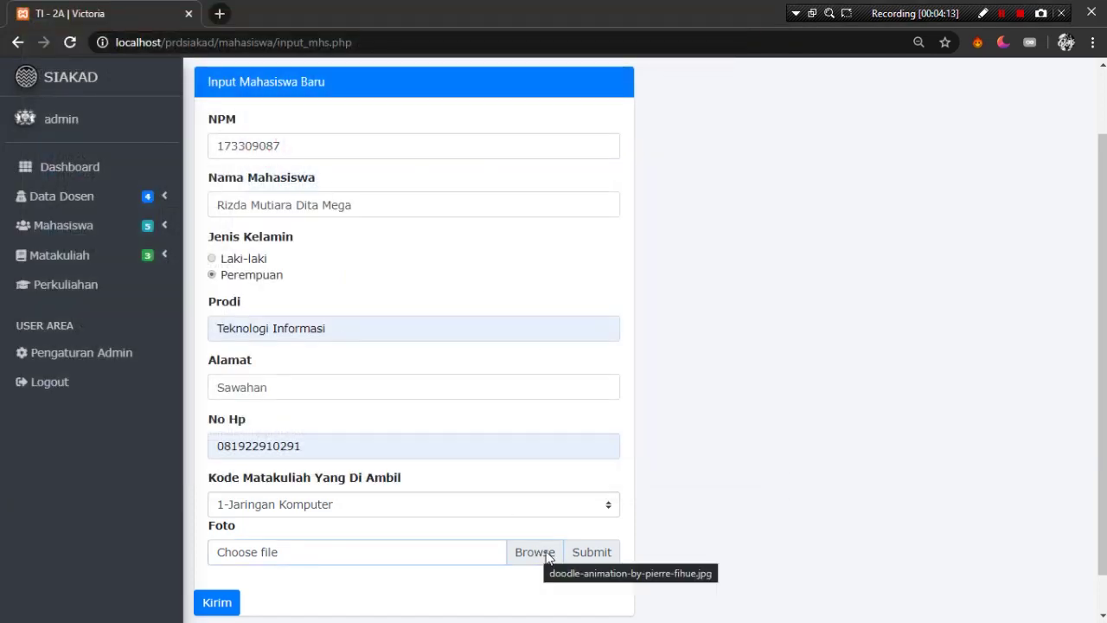
pyautogui.scroll(-1, 583, 442)
pyautogui.click(214, 564)
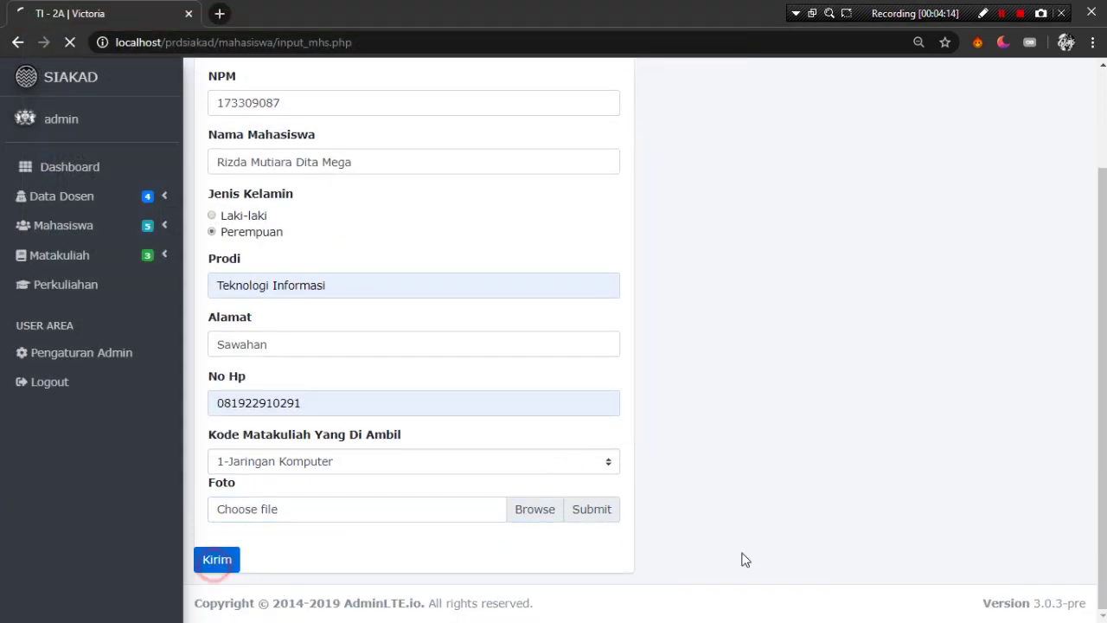
pyautogui.scroll(-2, 667, 433)
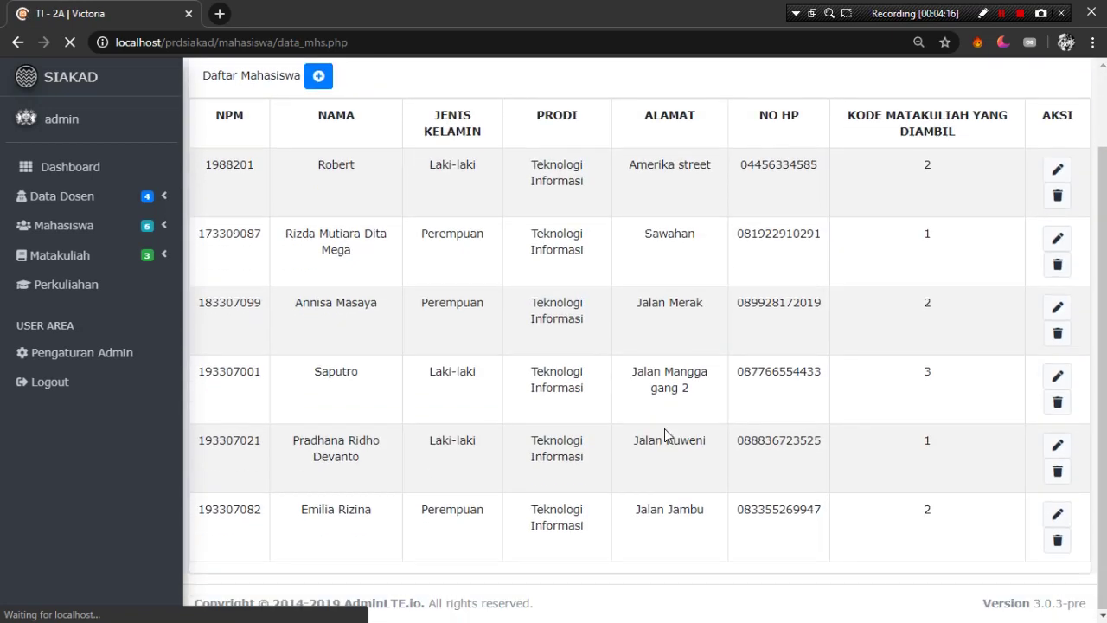
pyautogui.moveTo(303, 232); pyautogui.dragTo(473, 279)
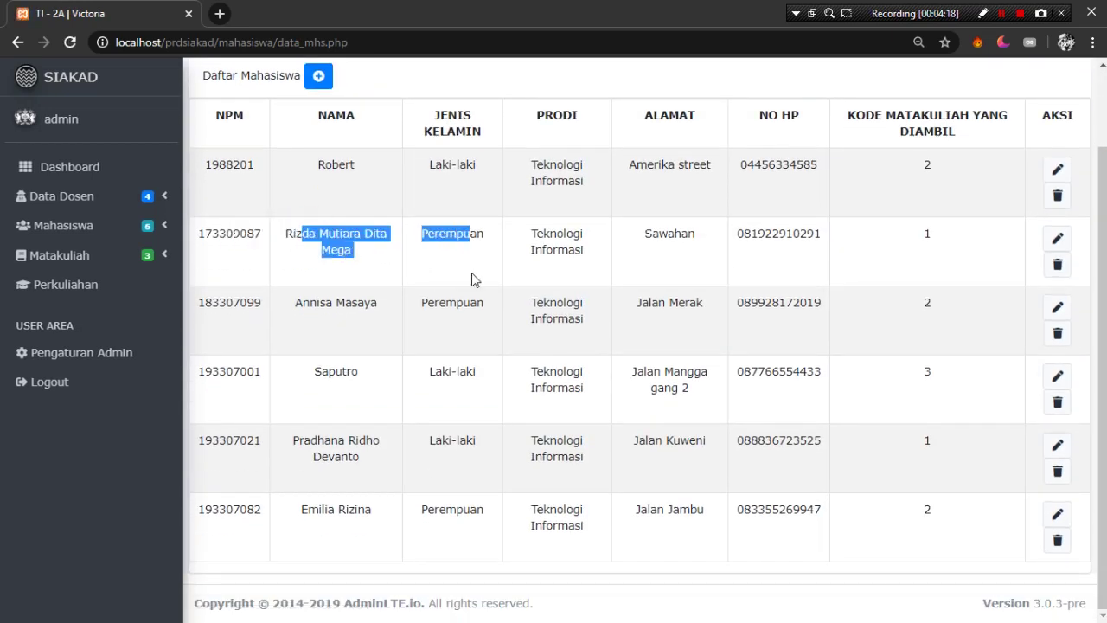
pyautogui.moveTo(267, 220); pyautogui.dragTo(559, 269)
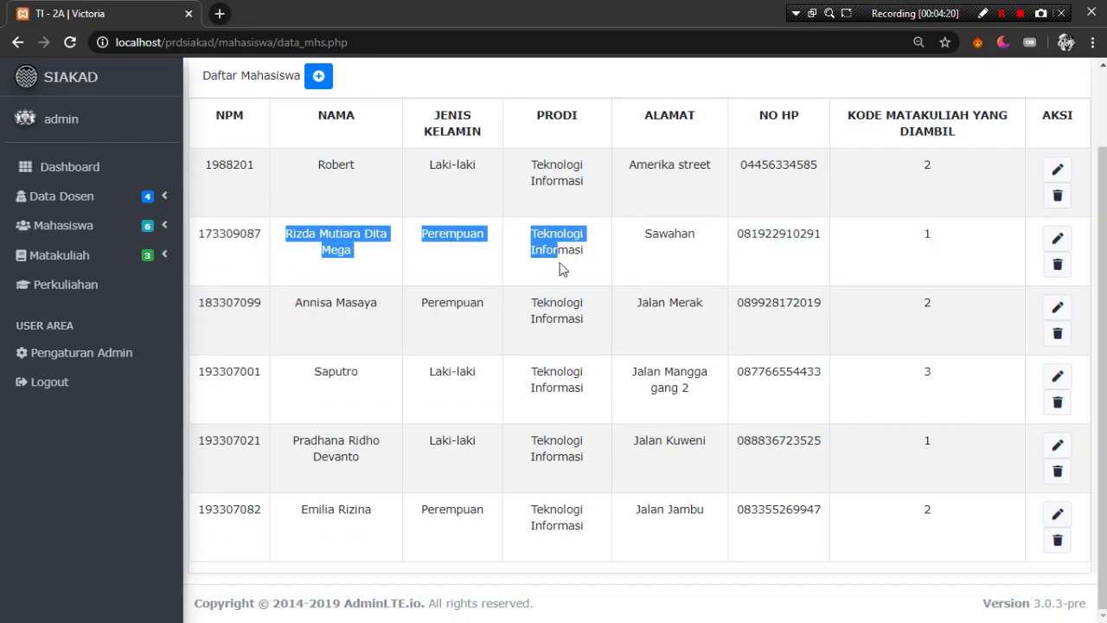
pyautogui.click(321, 275)
pyautogui.moveTo(290, 233); pyautogui.dragTo(410, 259)
pyautogui.click(408, 256)
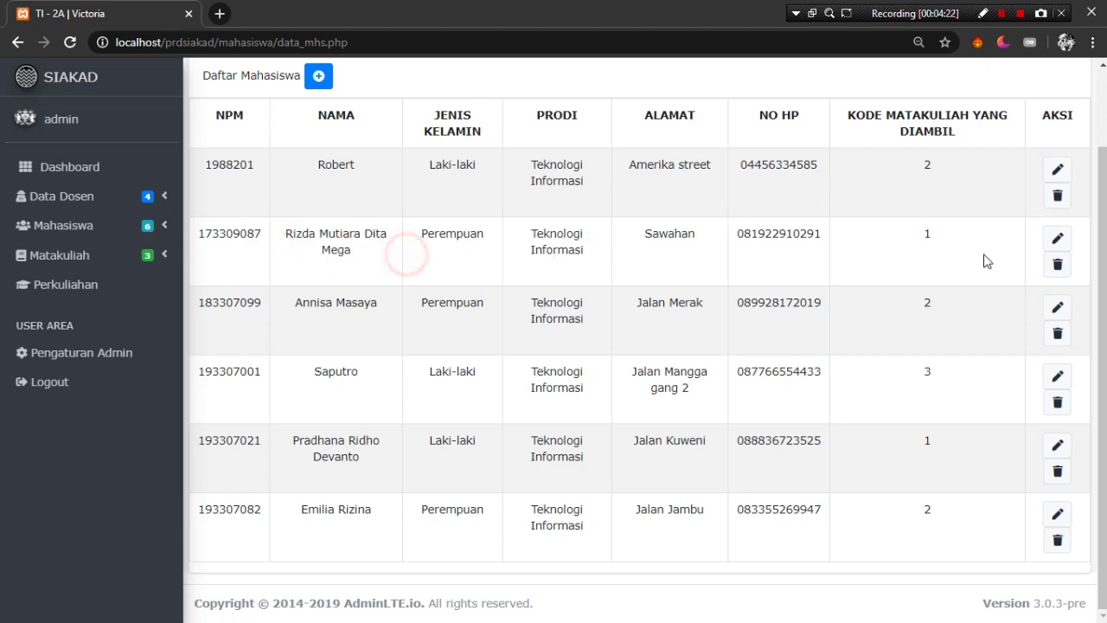
pyautogui.click(1057, 242)
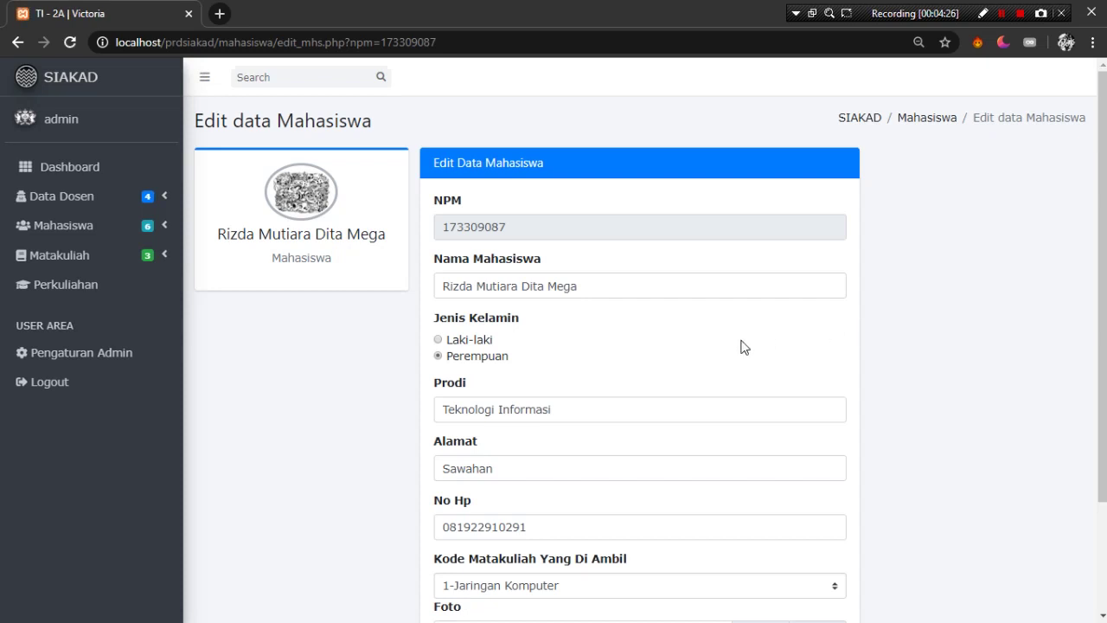
# - Replace the student's name and address with new values and save with Kirim
pyautogui.moveTo(612, 277); pyautogui.dragTo(262, 278)
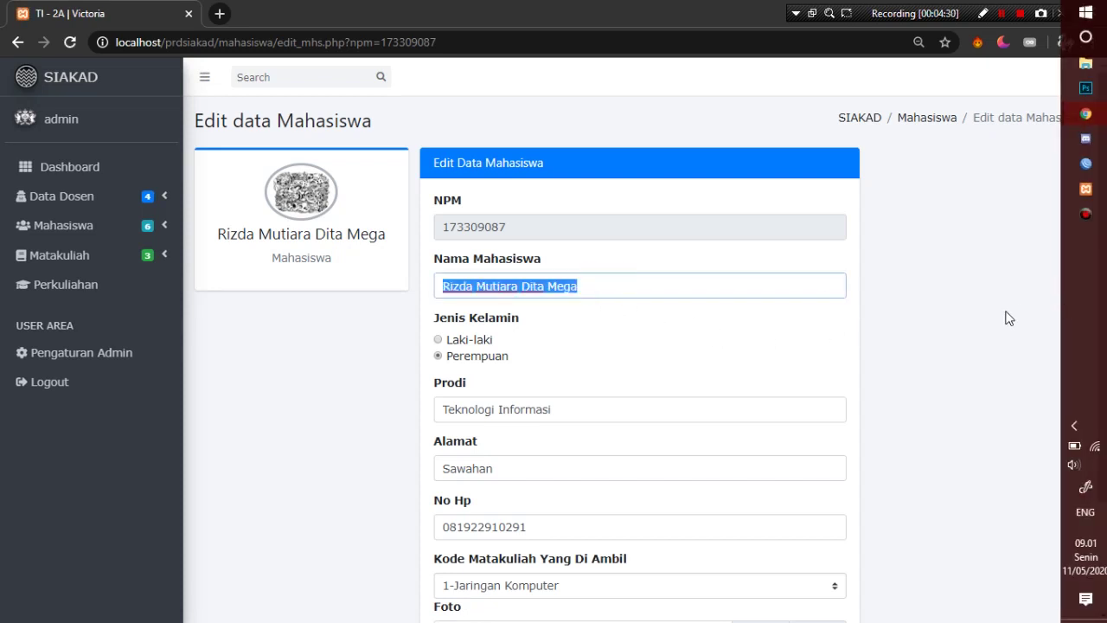
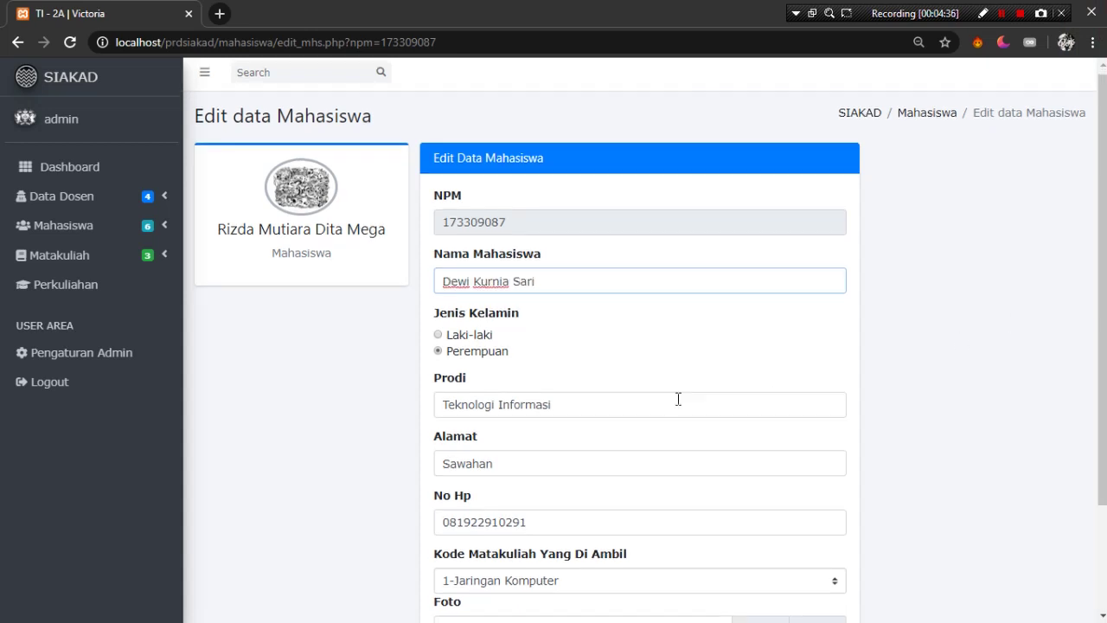
pyautogui.scroll(-2, 589, 420)
pyautogui.doubleClick(504, 333)
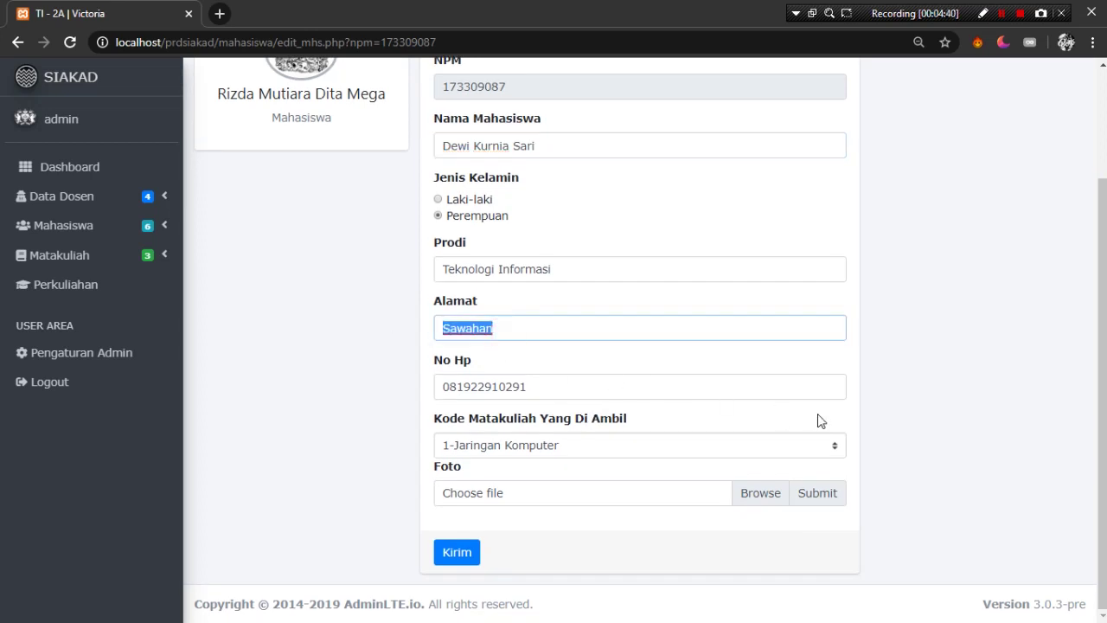
pyautogui.write('Jalan')
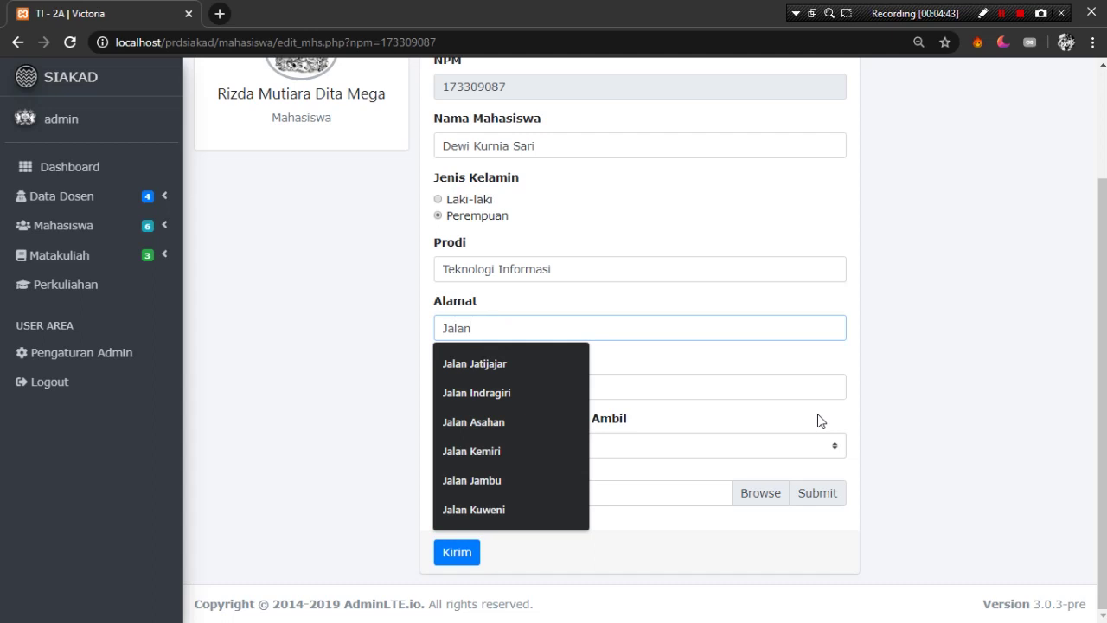
pyautogui.write(' Wuni')
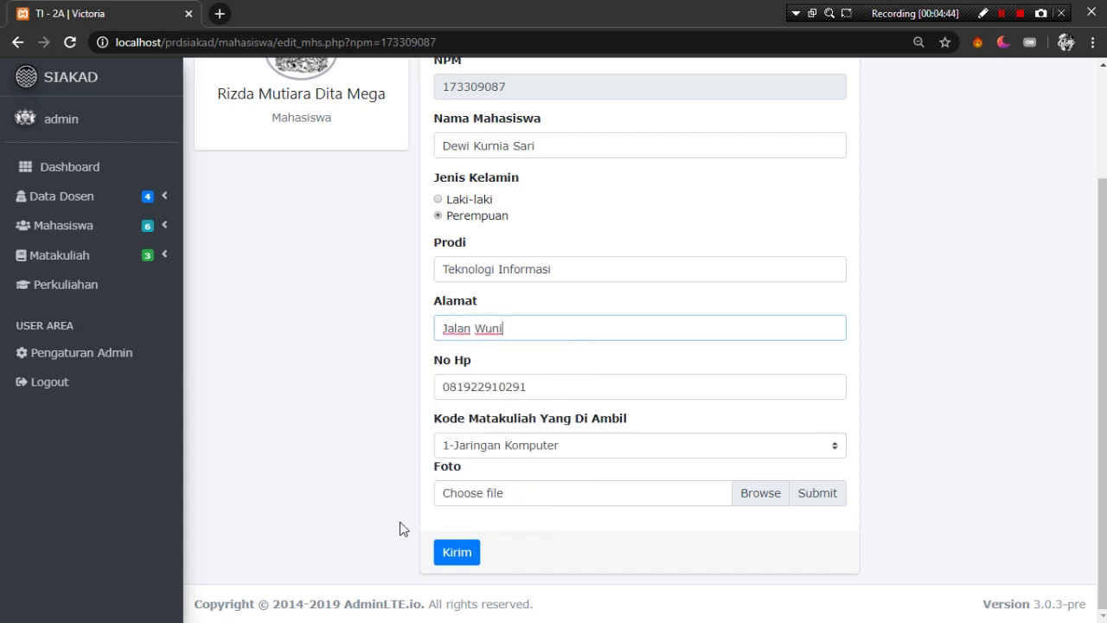
pyautogui.click(463, 555)
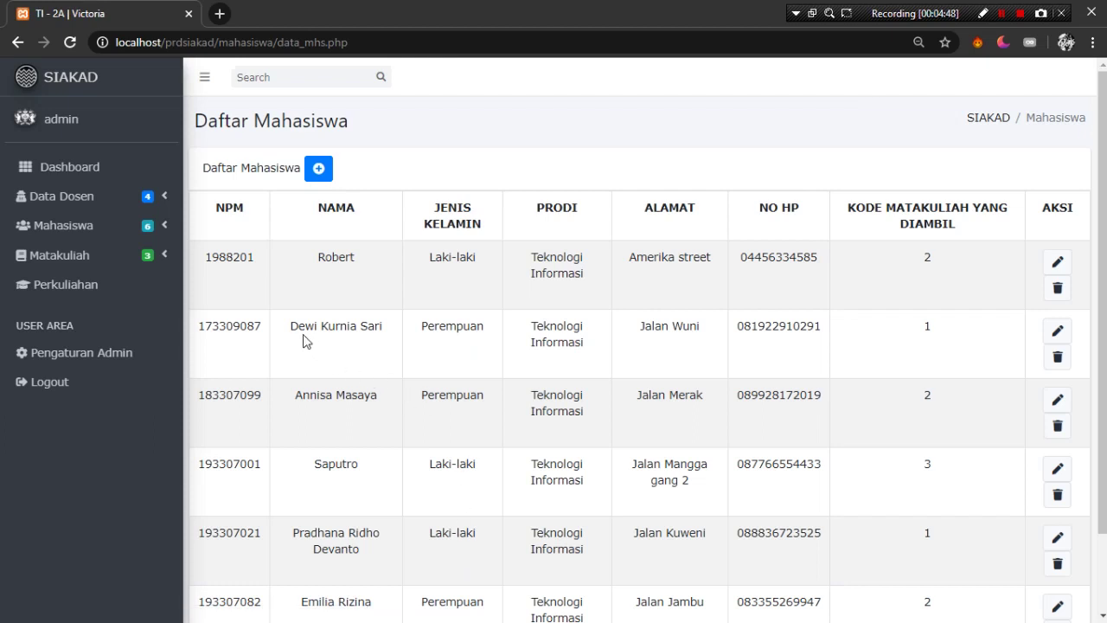
# - Search the student list by the student's old name, then her new name
pyautogui.click(322, 77)
pyautogui.write('r')
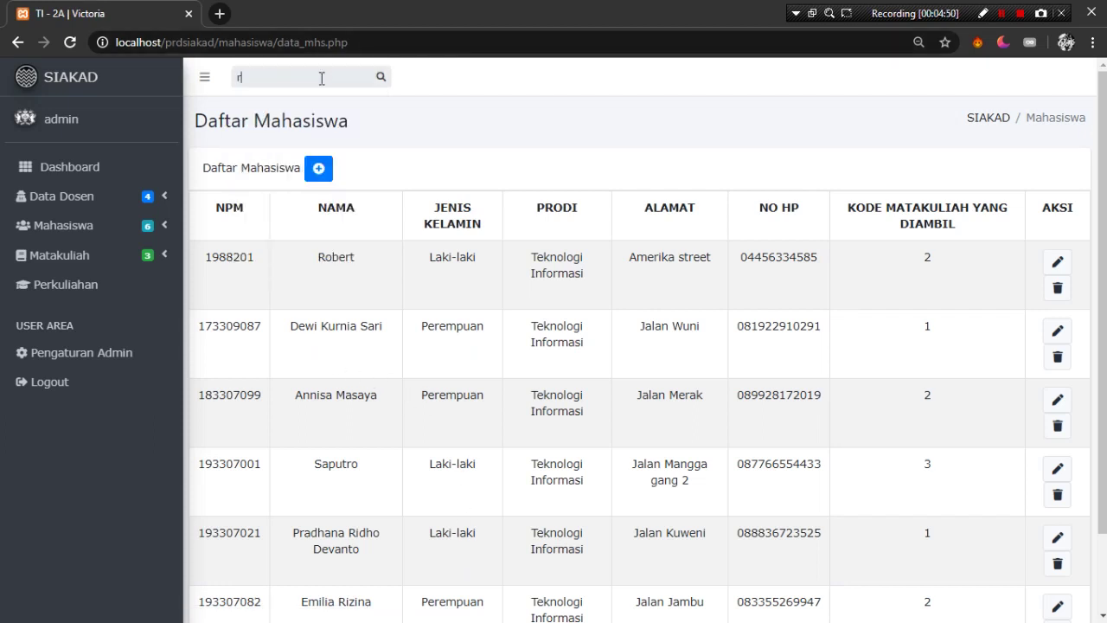
pyautogui.write('izda')
pyautogui.press('Return')
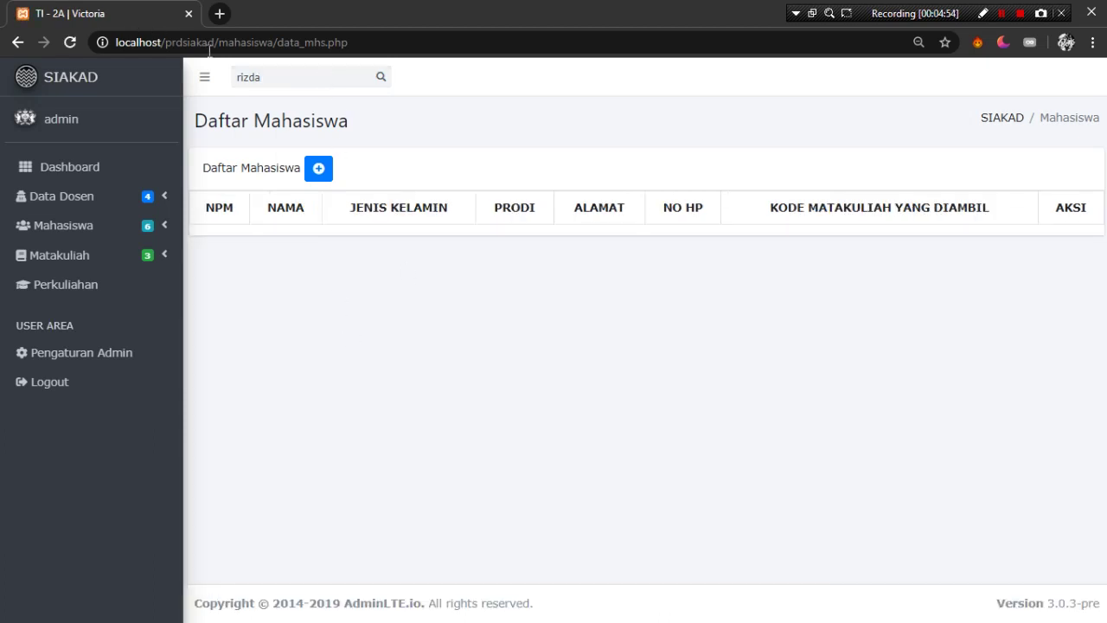
pyautogui.doubleClick(256, 77)
pyautogui.write('dewi')
pyautogui.press('Return')
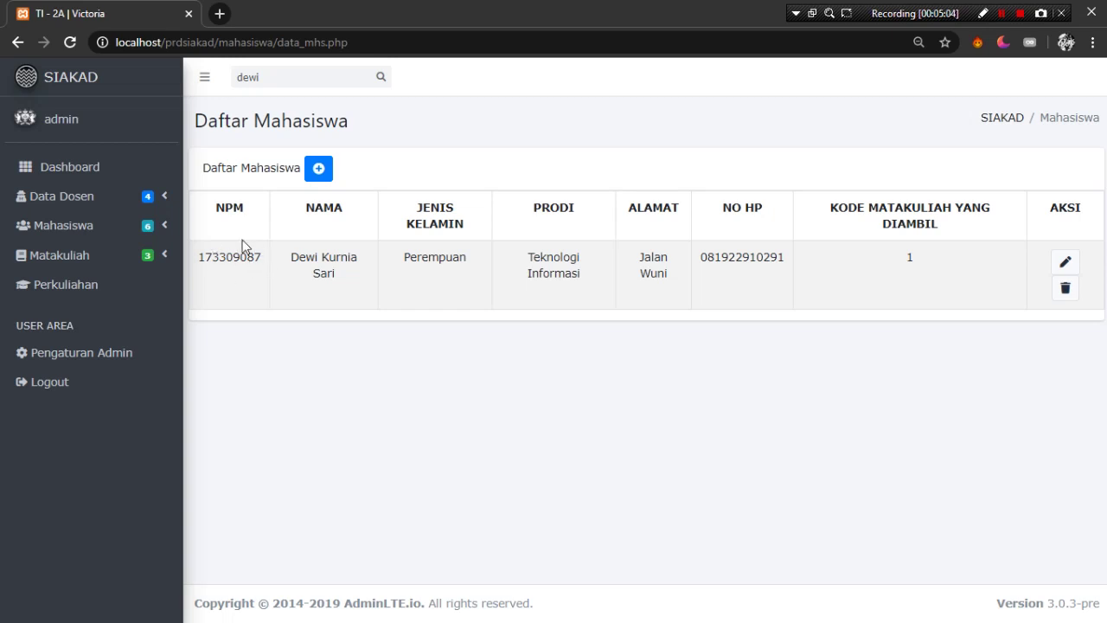
# - Clear the student search so the full list shows again
pyautogui.doubleClick(288, 77)
pyautogui.press('BackSpace')
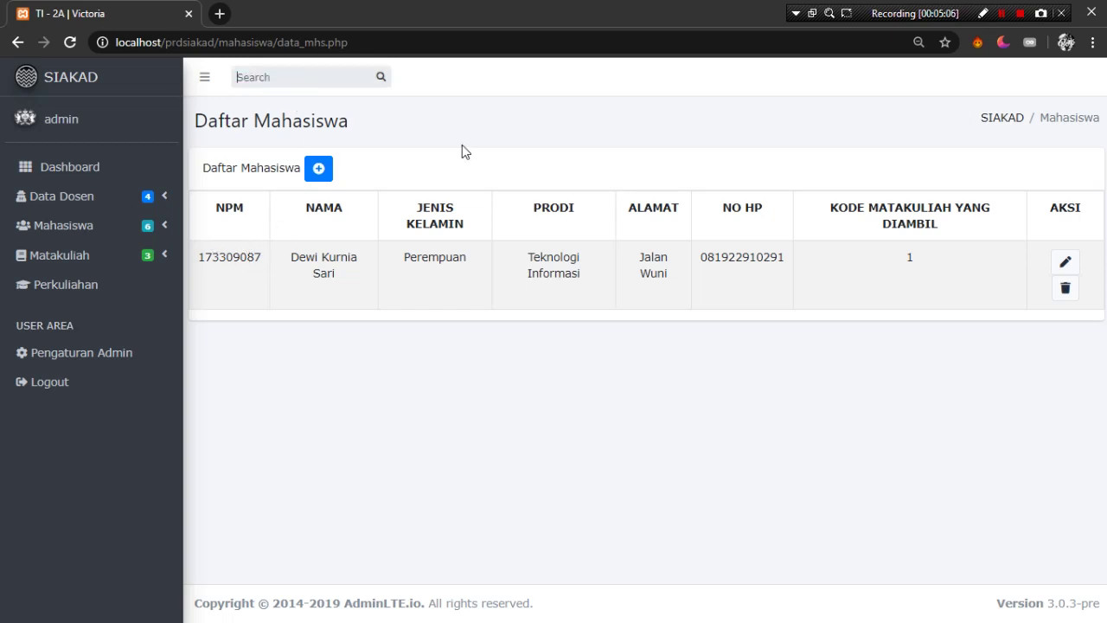
pyautogui.press('Return')
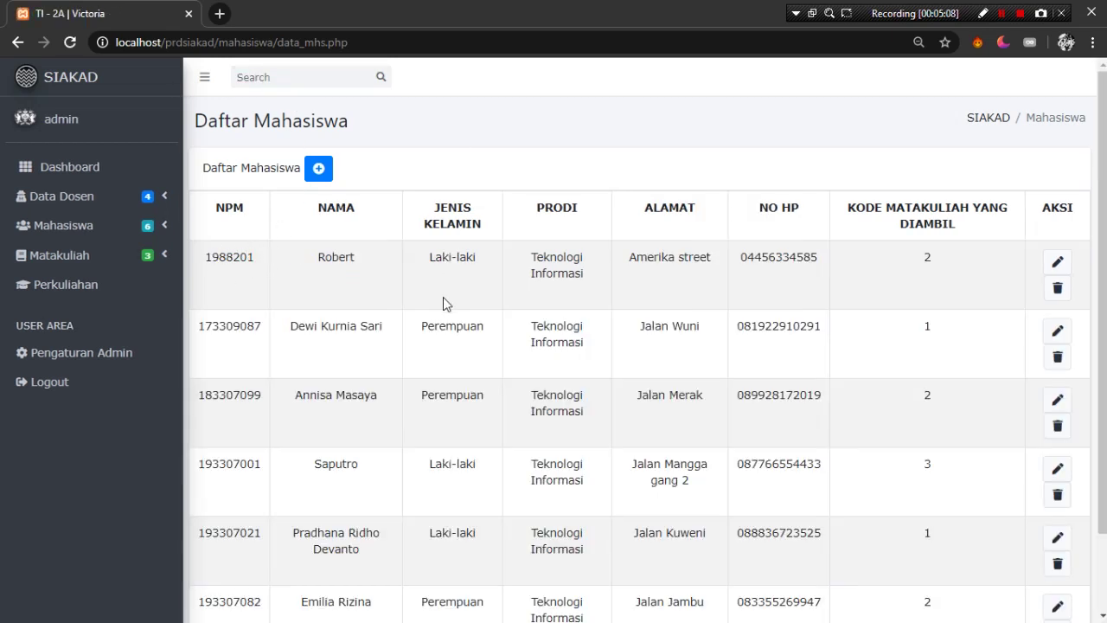
pyautogui.click(164, 258)
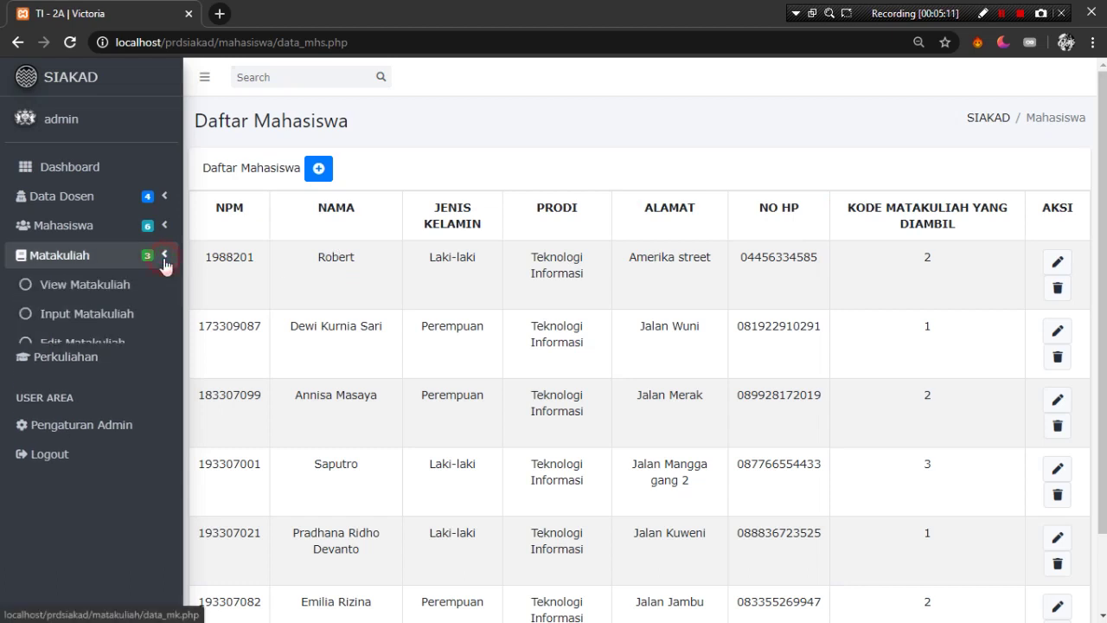
# - Start a new course with code 4, name Jarkom, 6 SKS and 4 hours
pyautogui.click(123, 285)
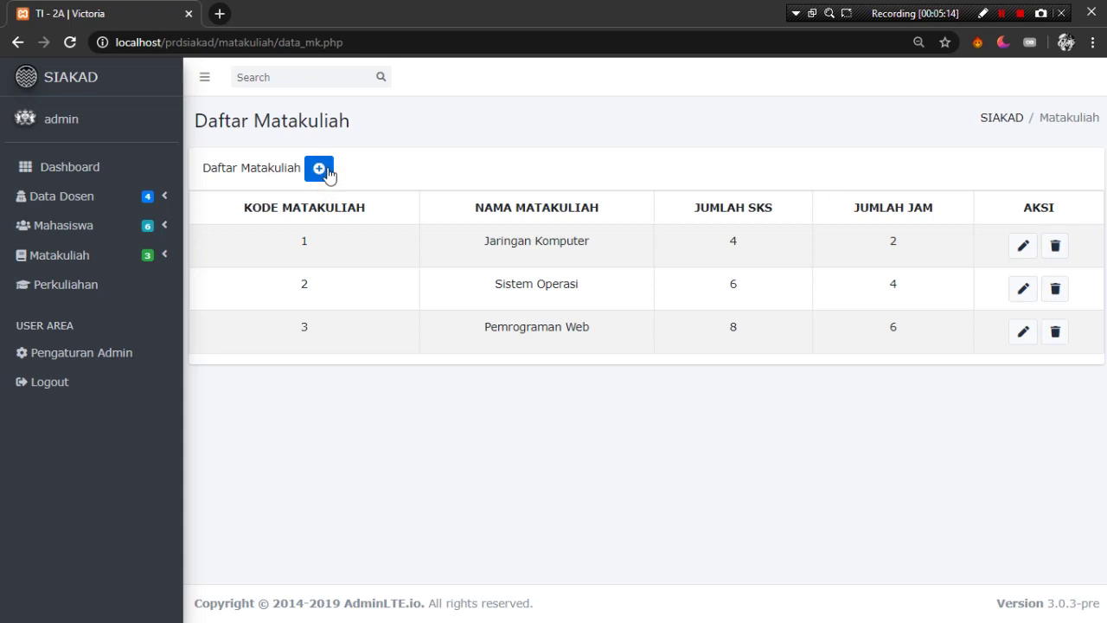
pyautogui.click(321, 175)
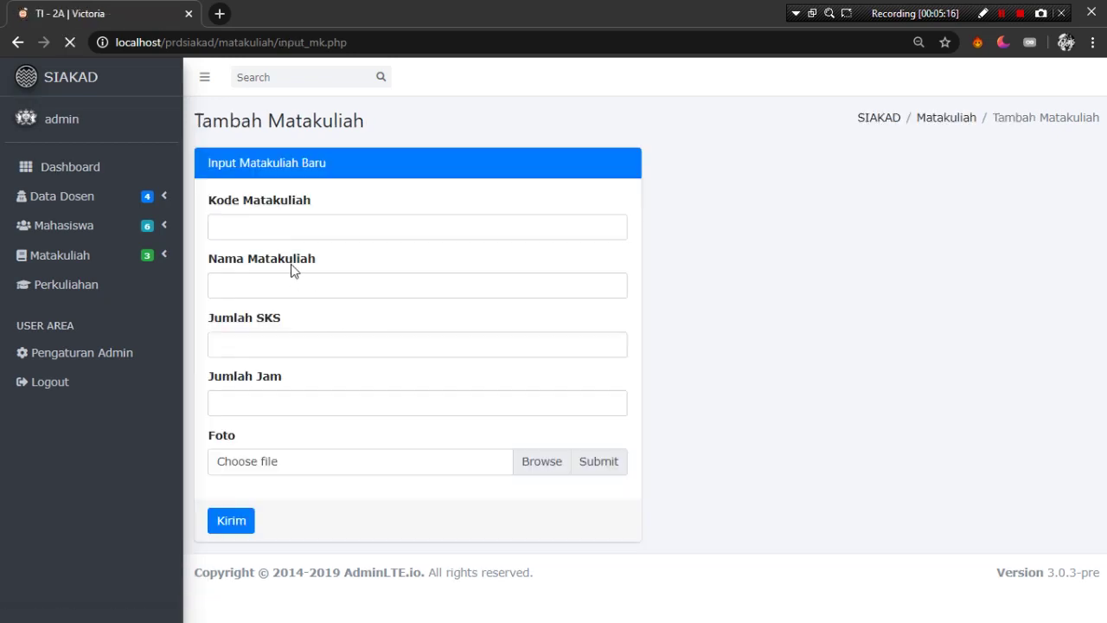
pyautogui.click(285, 230)
pyautogui.write('4')
pyautogui.click(400, 274)
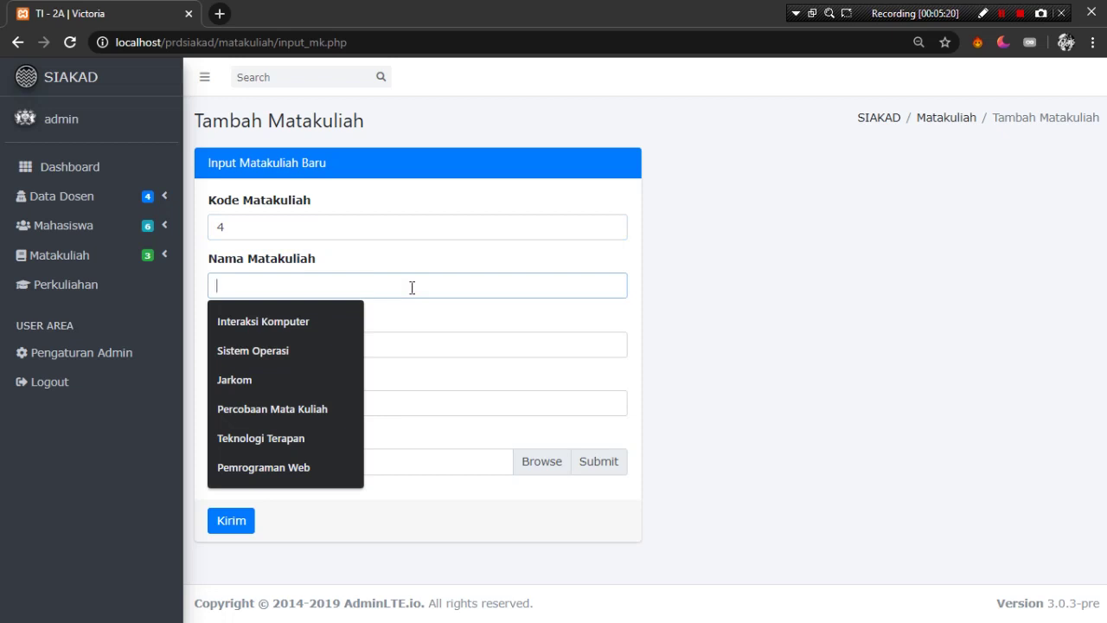
pyautogui.click(300, 380)
pyautogui.click(373, 346)
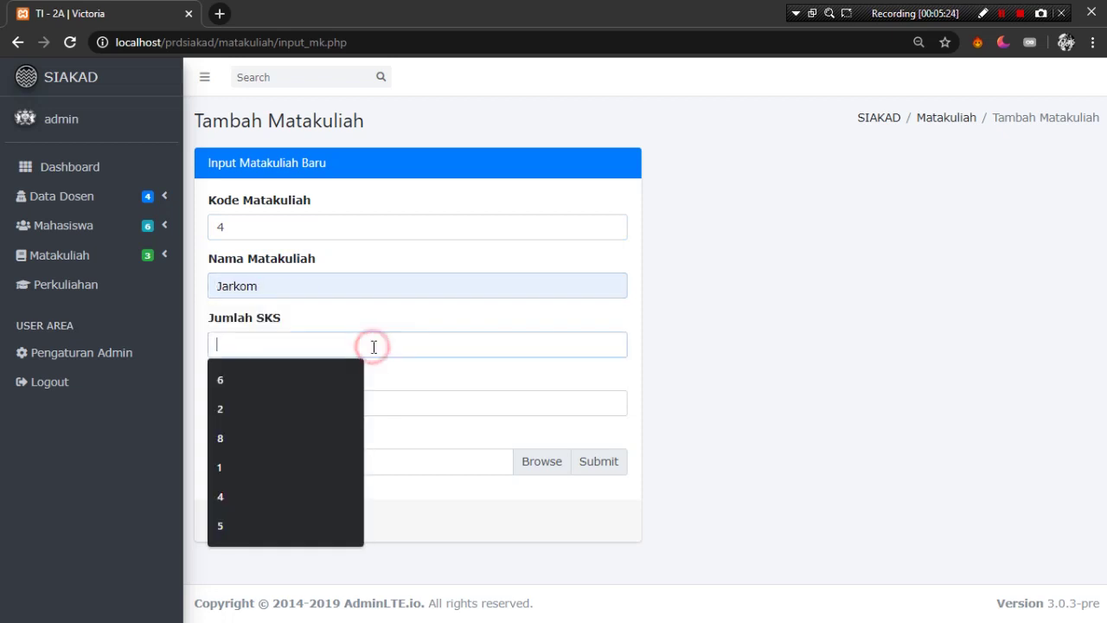
pyautogui.click(293, 378)
pyautogui.click(337, 398)
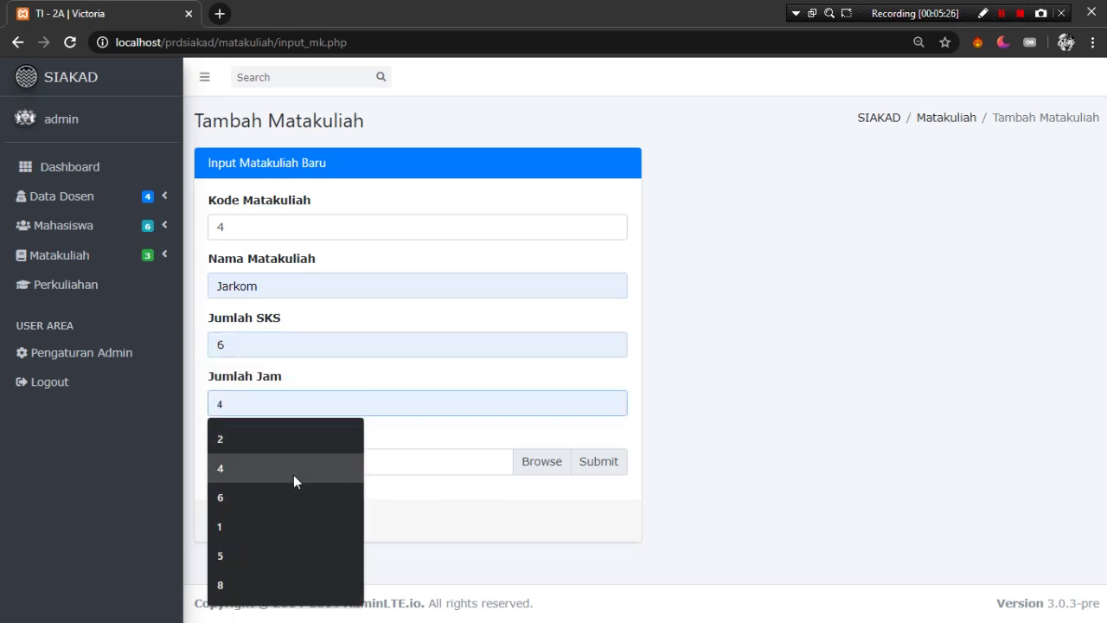
pyautogui.click(295, 475)
# - Browse to F:\HIMATIF and choose the apple image as the course photo
pyautogui.click(353, 458)
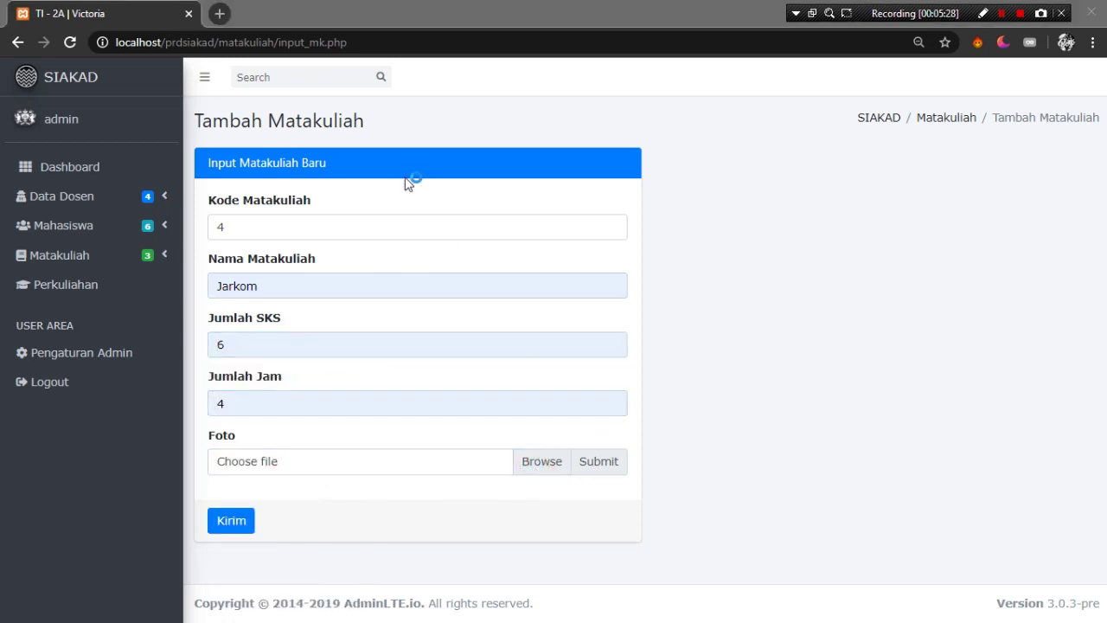
pyautogui.click(326, 43)
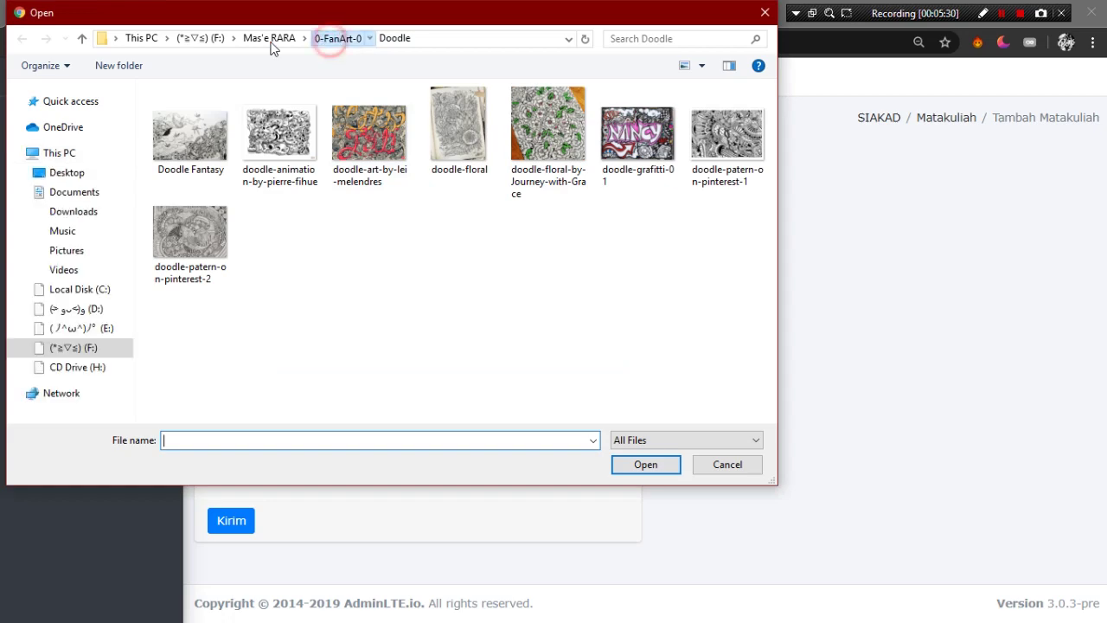
pyautogui.click(272, 40)
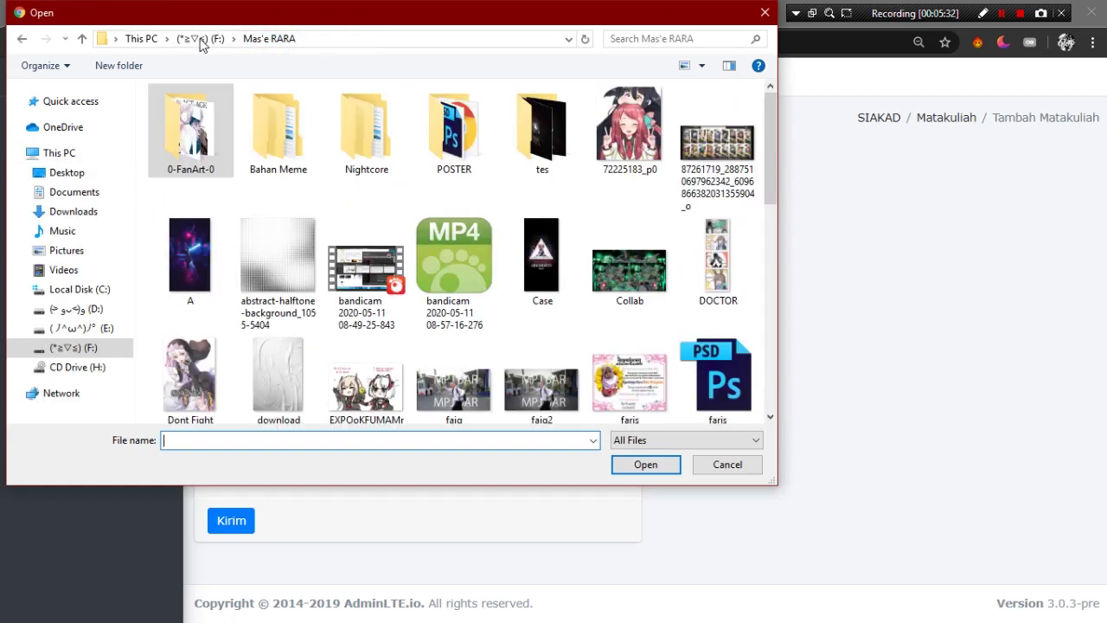
pyautogui.click(198, 40)
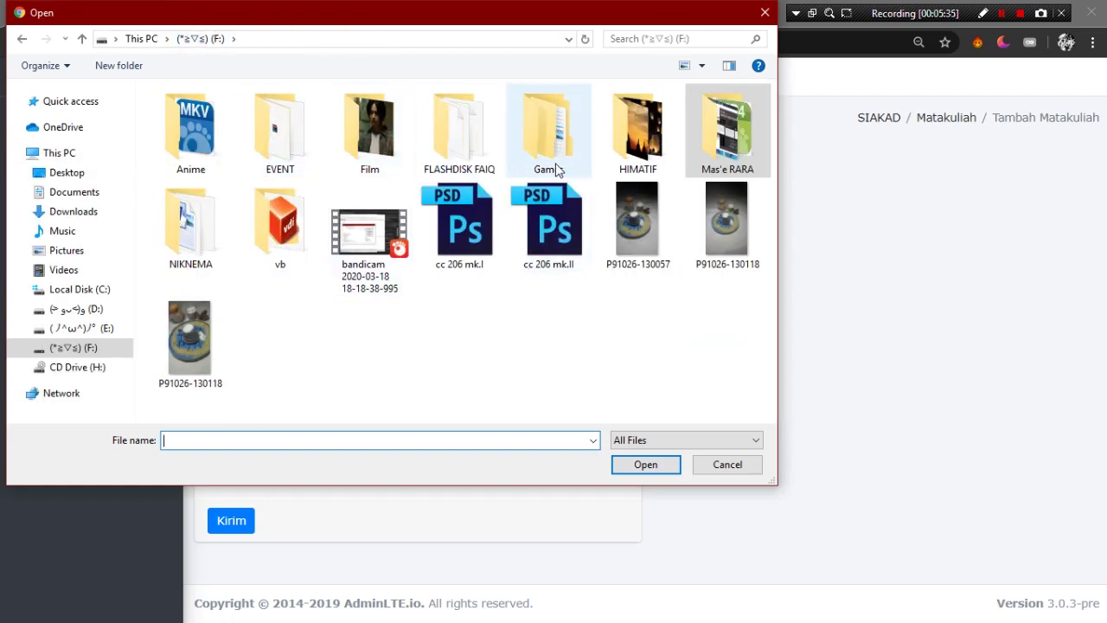
pyautogui.click(612, 149)
pyautogui.click(611, 149)
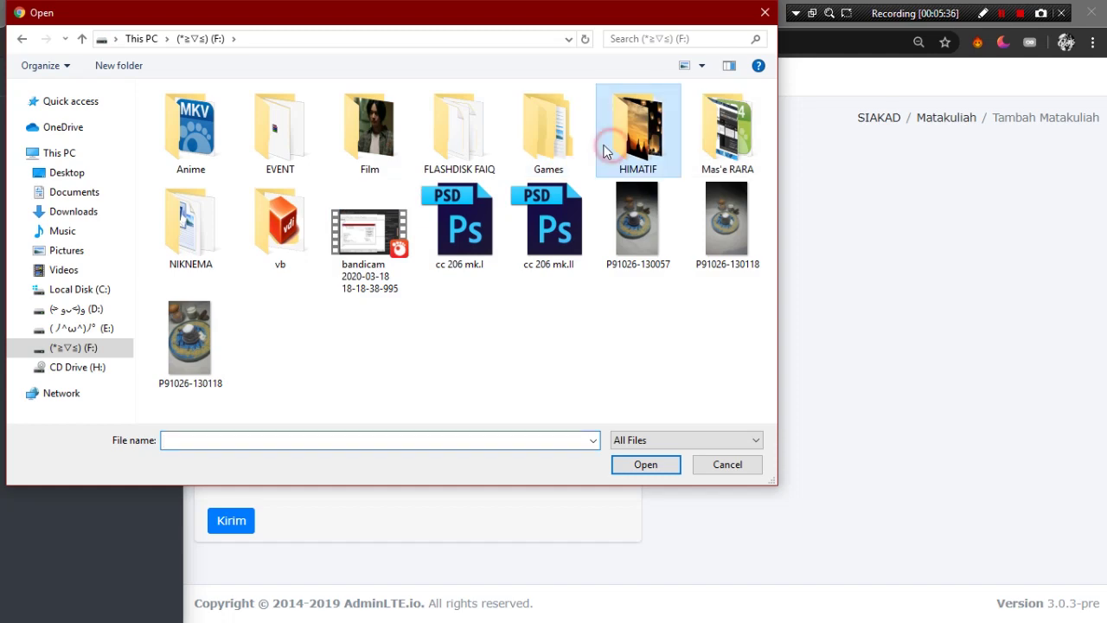
pyautogui.scroll(-3, 458, 289)
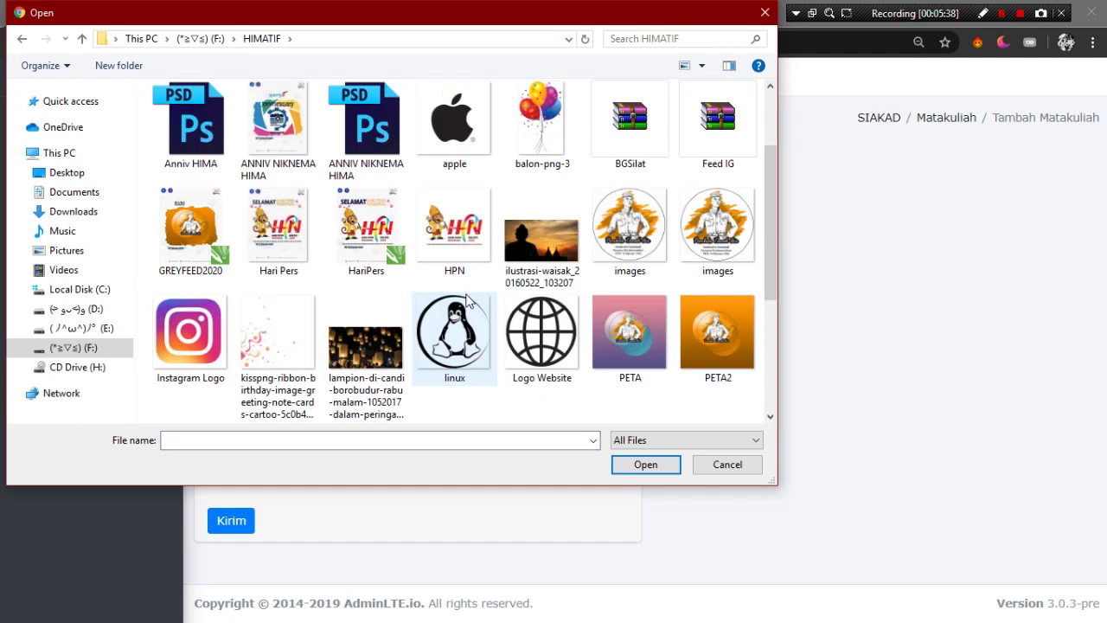
pyautogui.doubleClick(454, 147)
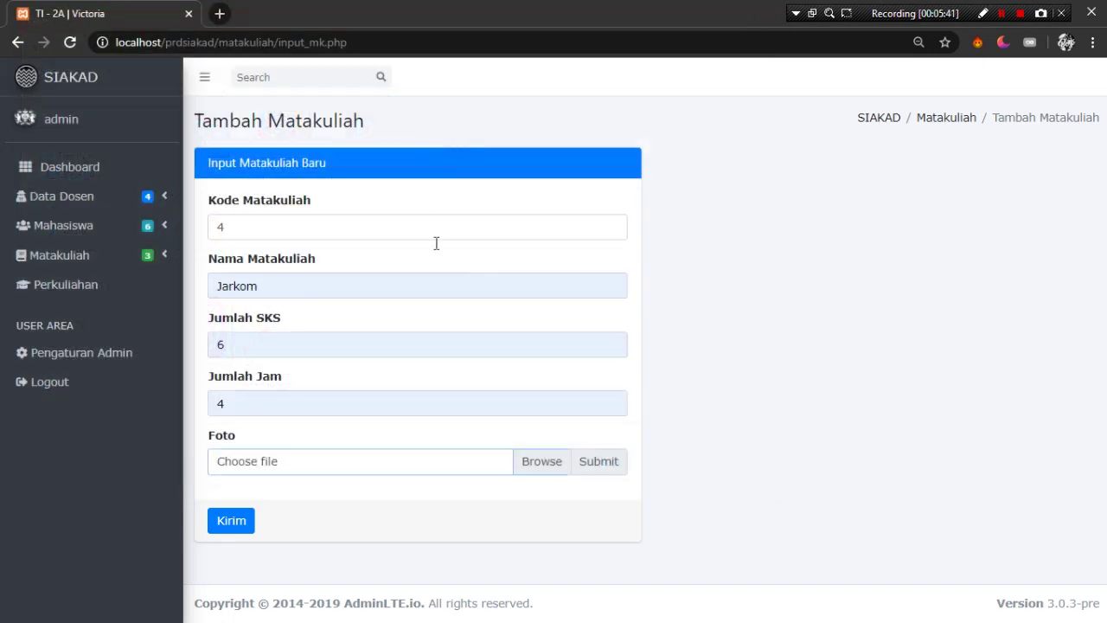
# - Save the new Jarkom course and check its row in Daftar Matakuliah
pyautogui.click(229, 523)
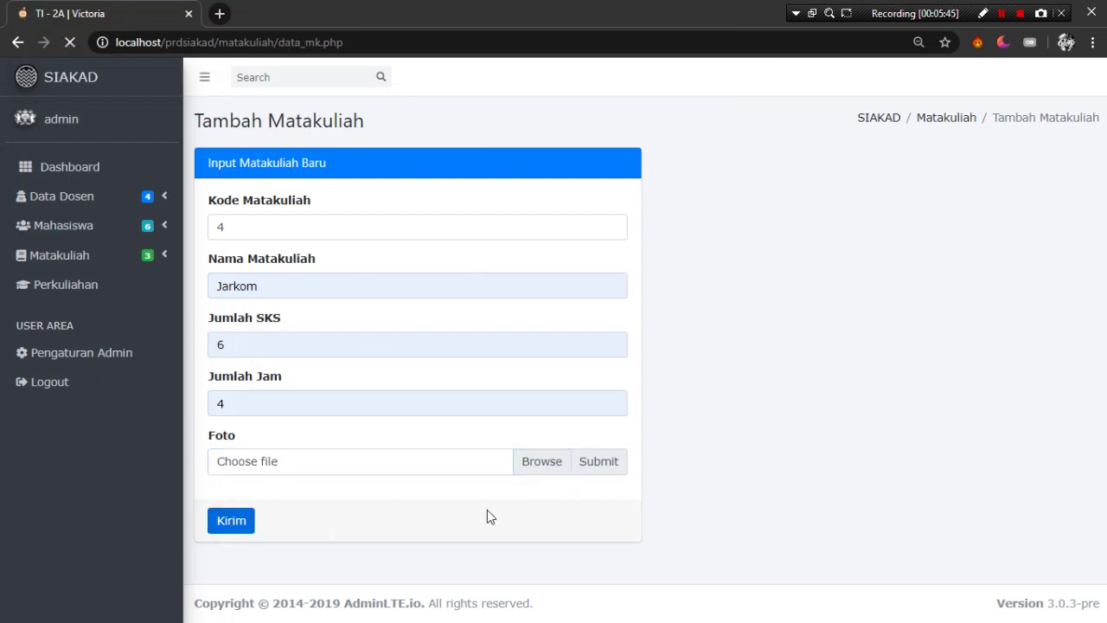
pyautogui.moveTo(514, 370); pyautogui.dragTo(920, 395)
pyautogui.click(996, 543)
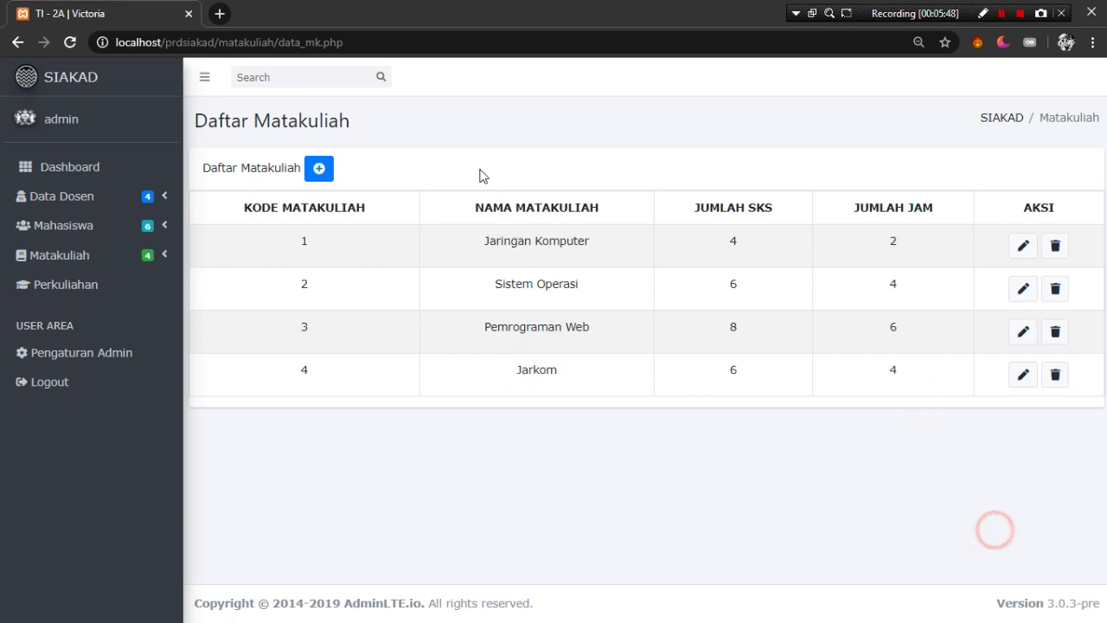
# - Search the course list for 'jarkom' and open the Jarkom course for editing
pyautogui.click(301, 79)
pyautogui.write('jarkom')
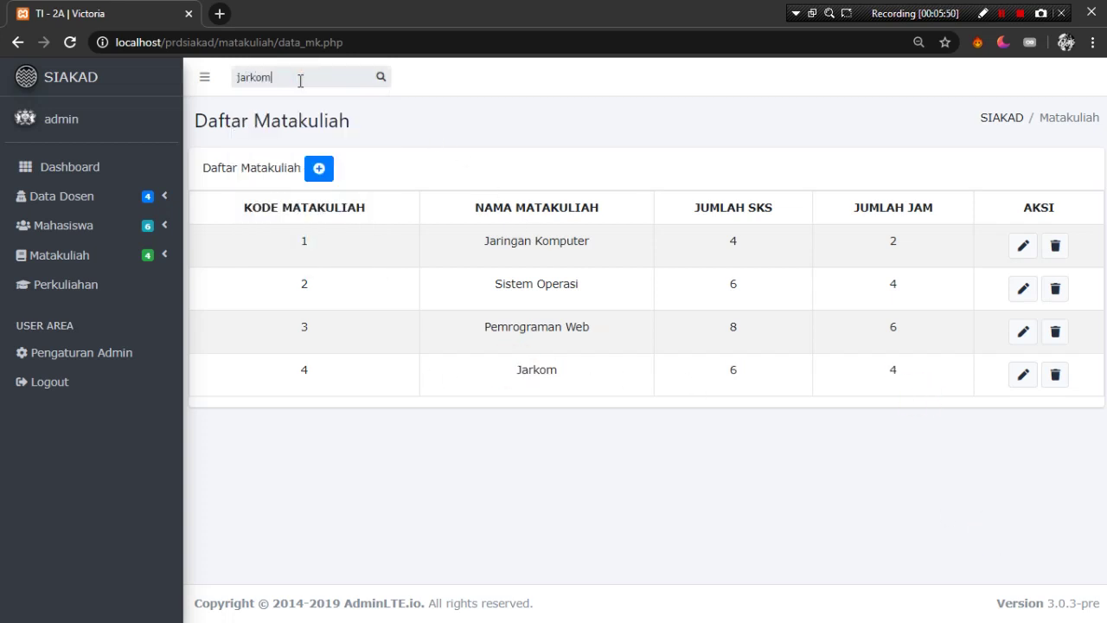
pyautogui.press('Return')
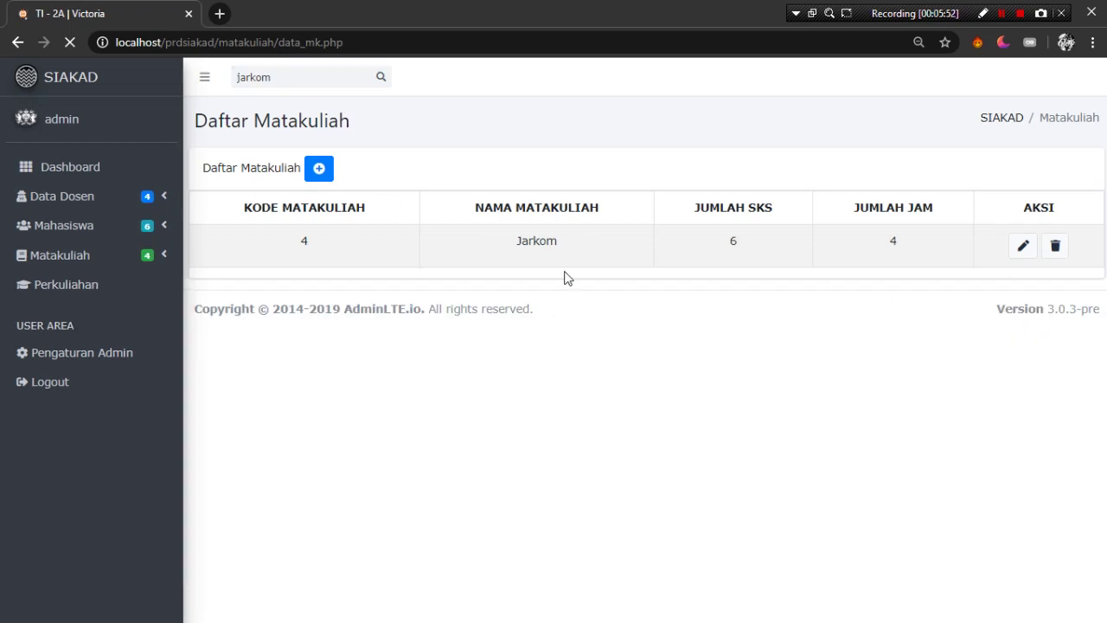
pyautogui.moveTo(517, 240); pyautogui.dragTo(672, 291)
pyautogui.click(671, 284)
pyautogui.doubleClick(309, 77)
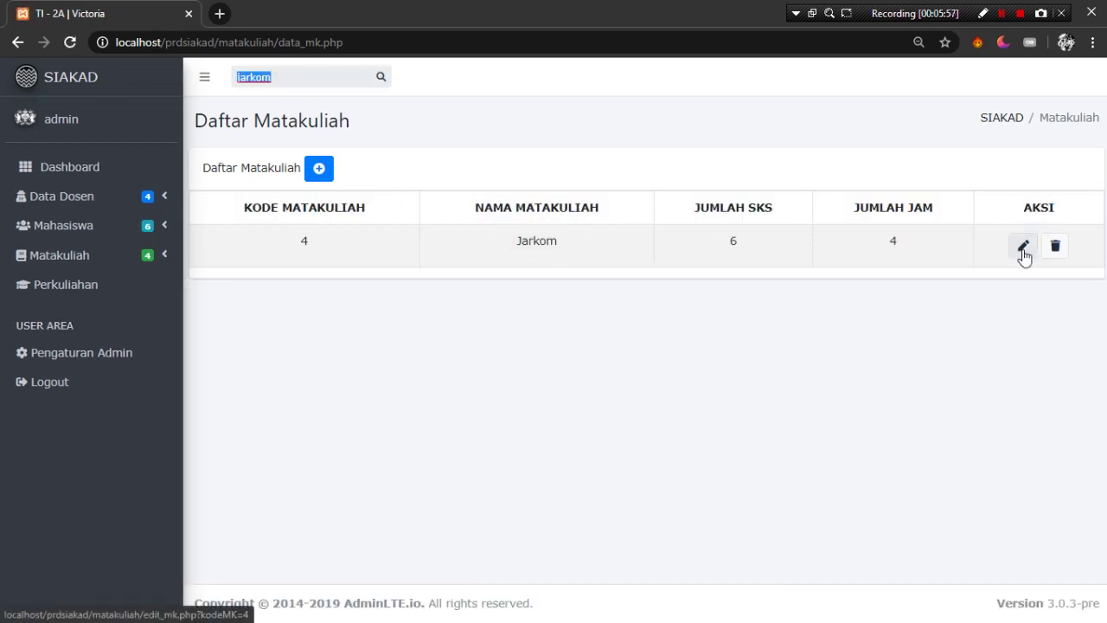
pyautogui.click(1024, 247)
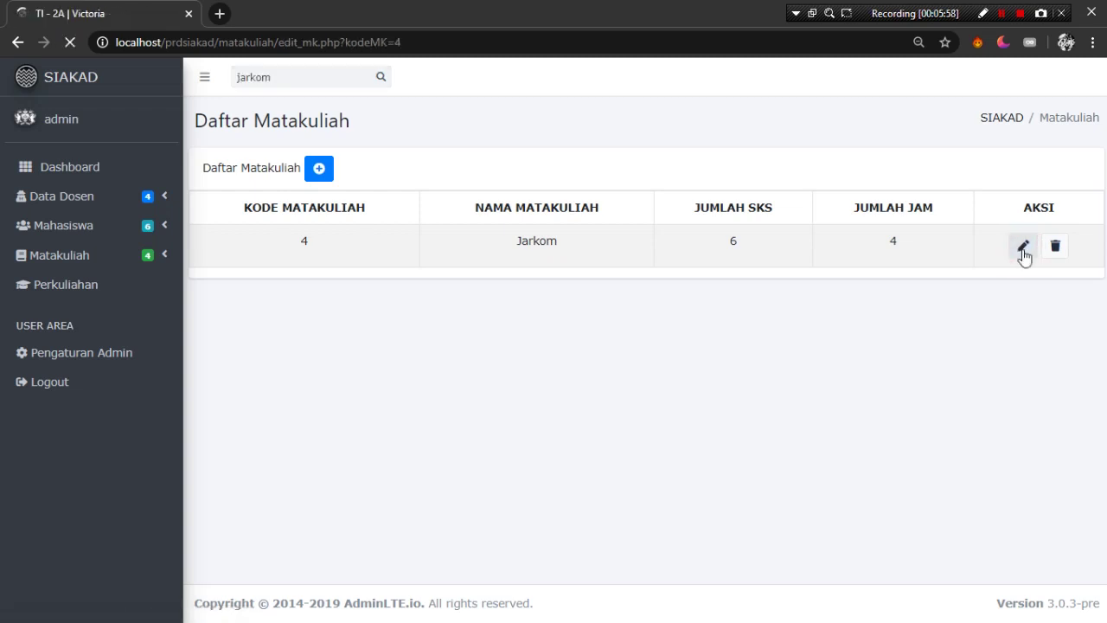
# - Rename course 4 to 'Pemrograman Apel' and save the changes
pyautogui.doubleClick(532, 284)
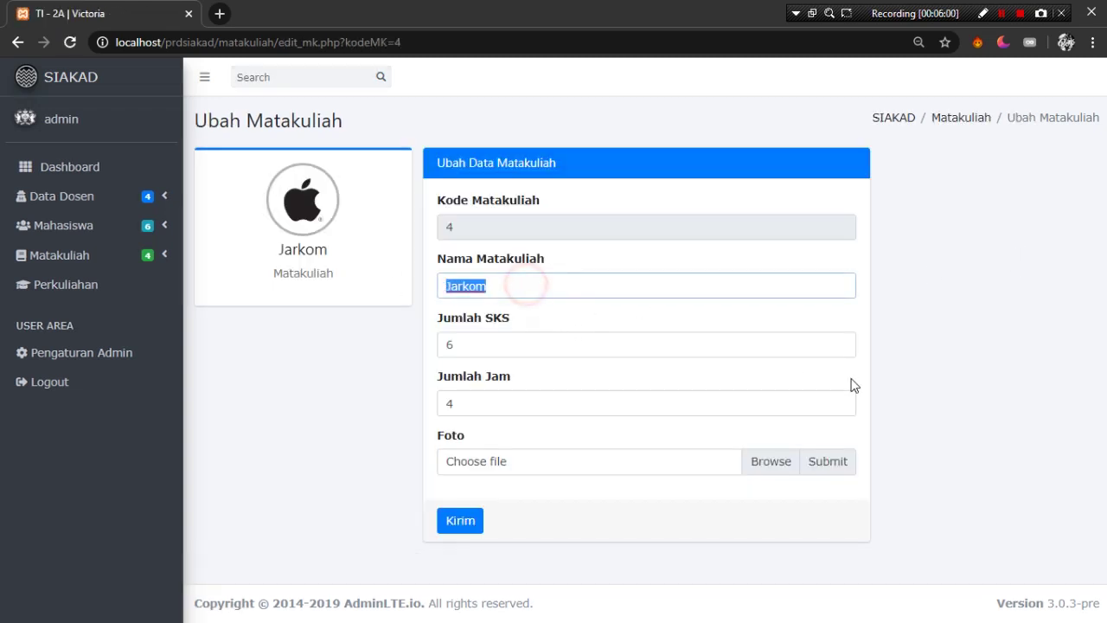
pyautogui.write('P')
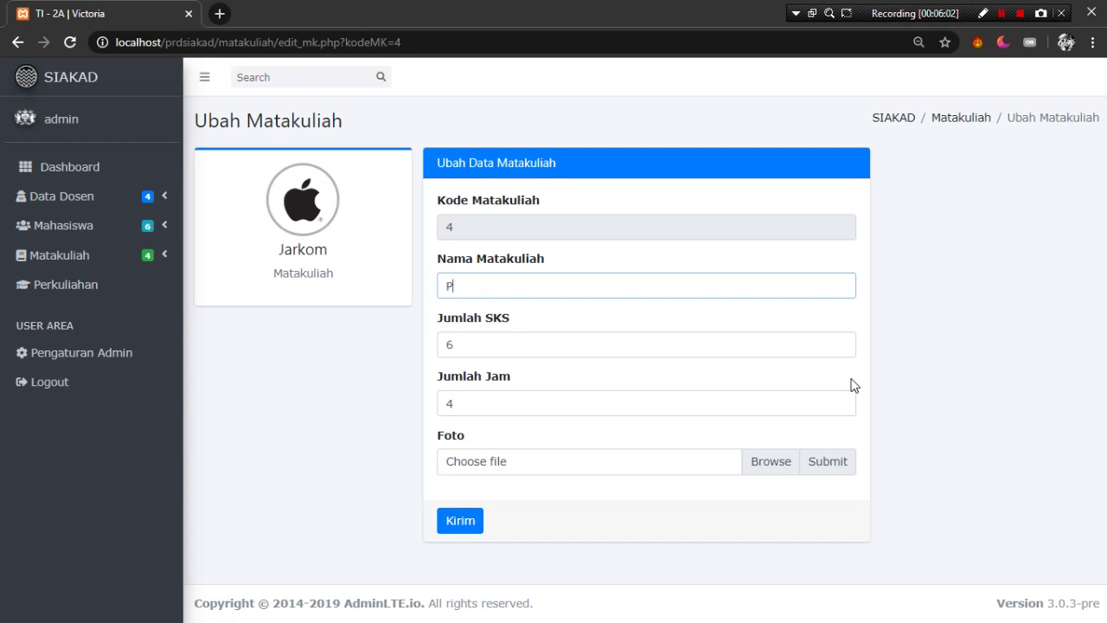
pyautogui.write('emrogram')
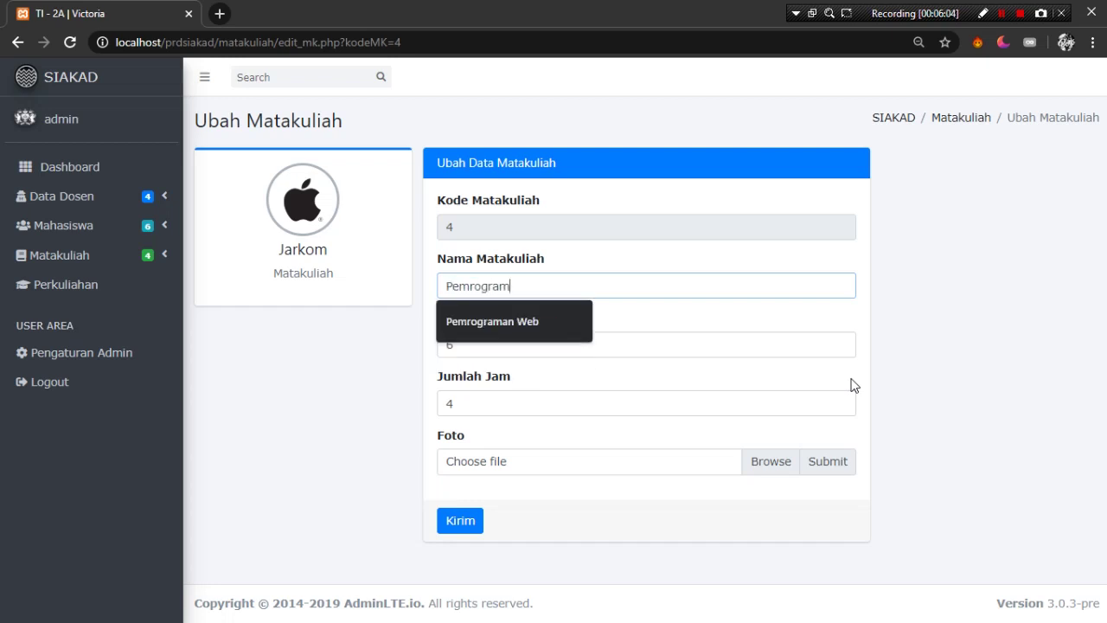
pyautogui.write('an Apel')
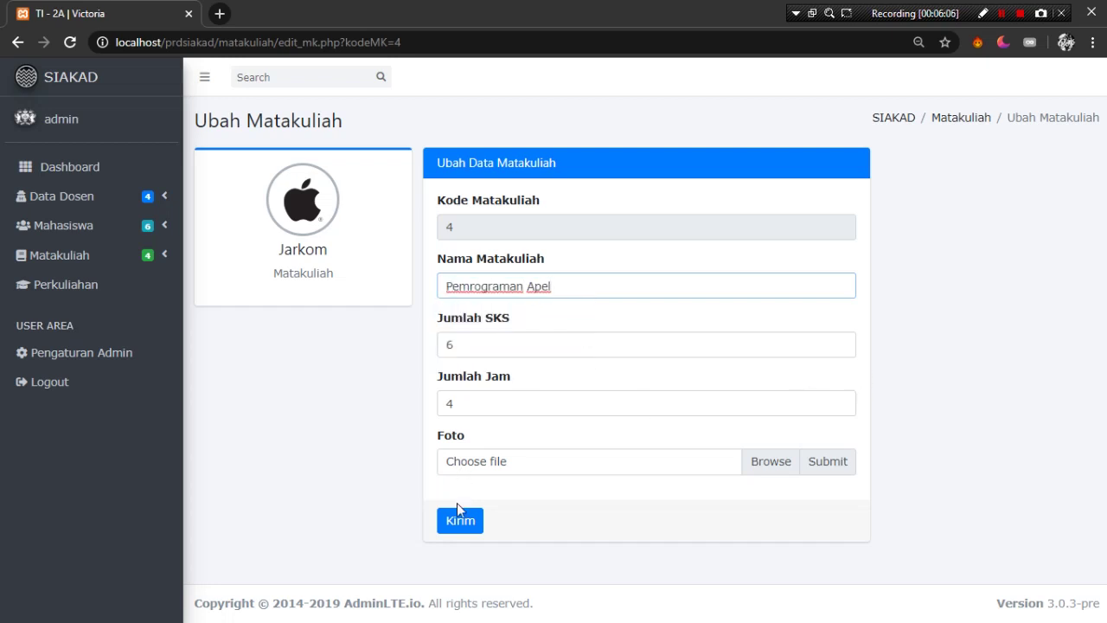
pyautogui.click(469, 528)
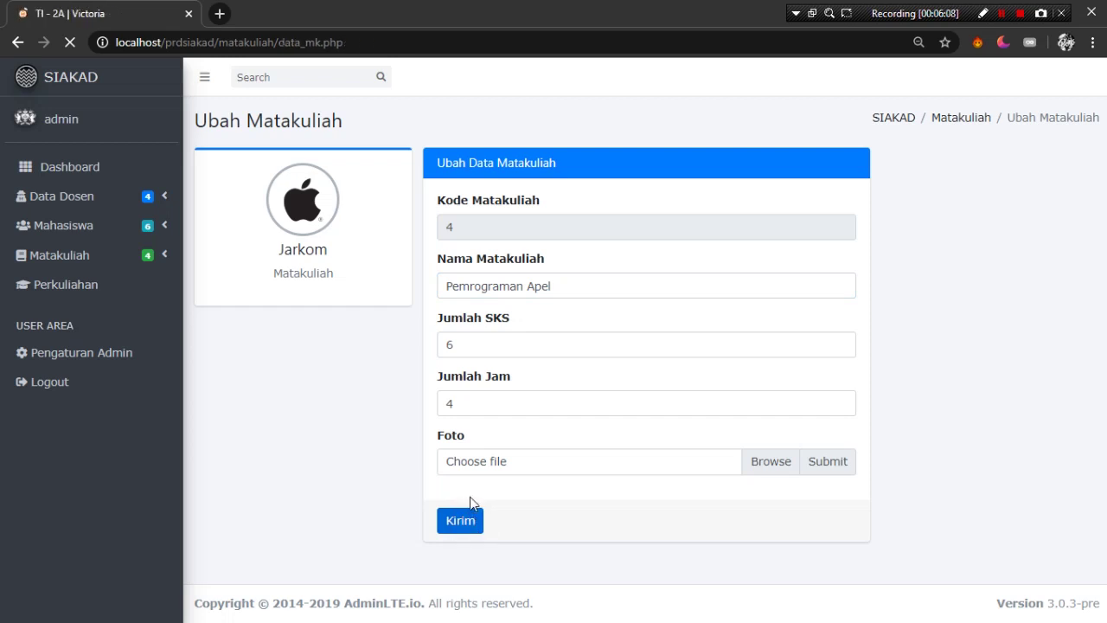
pyautogui.click(318, 77)
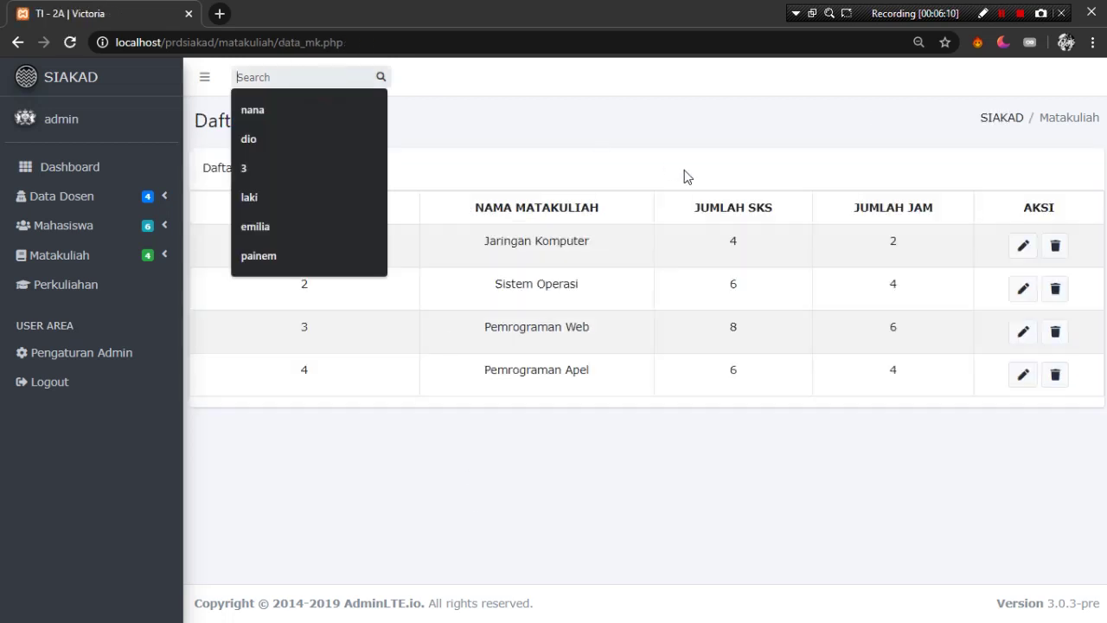
pyautogui.write('jarkom')
pyautogui.press('Return')
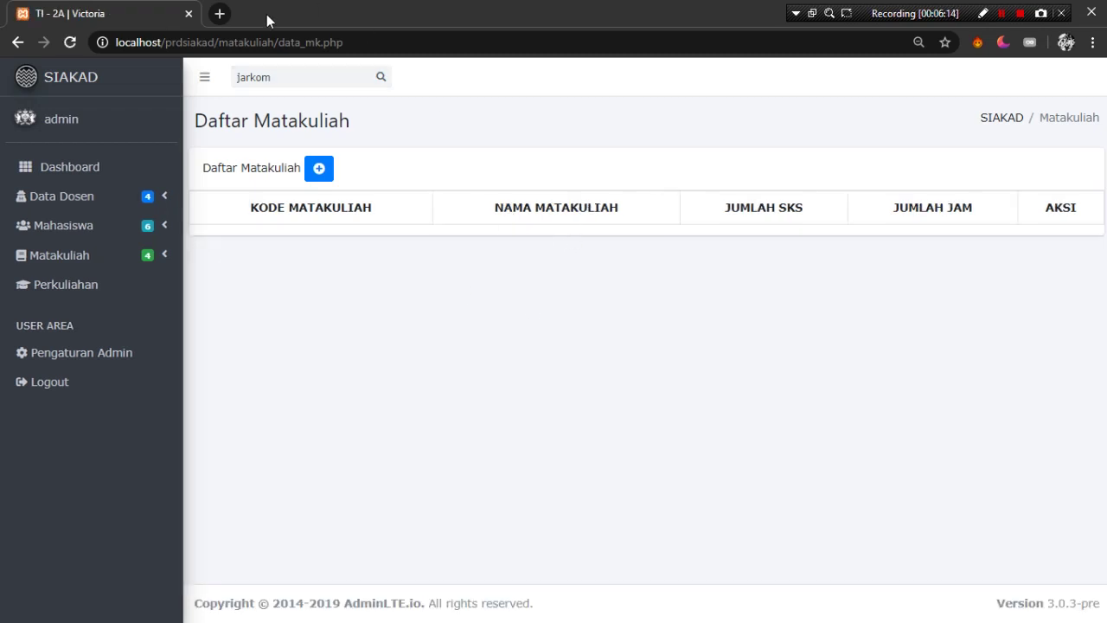
pyautogui.click(286, 77)
pyautogui.hotkey('ctrl', 'a')
pyautogui.write('apl')
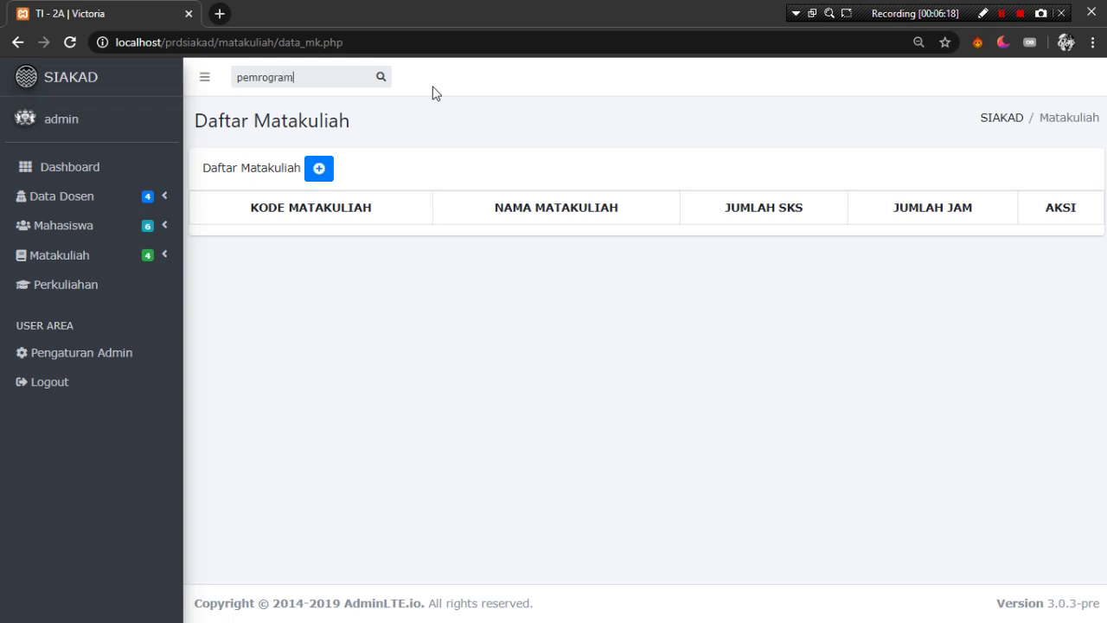
pyautogui.write('an')
pyautogui.press('Return')
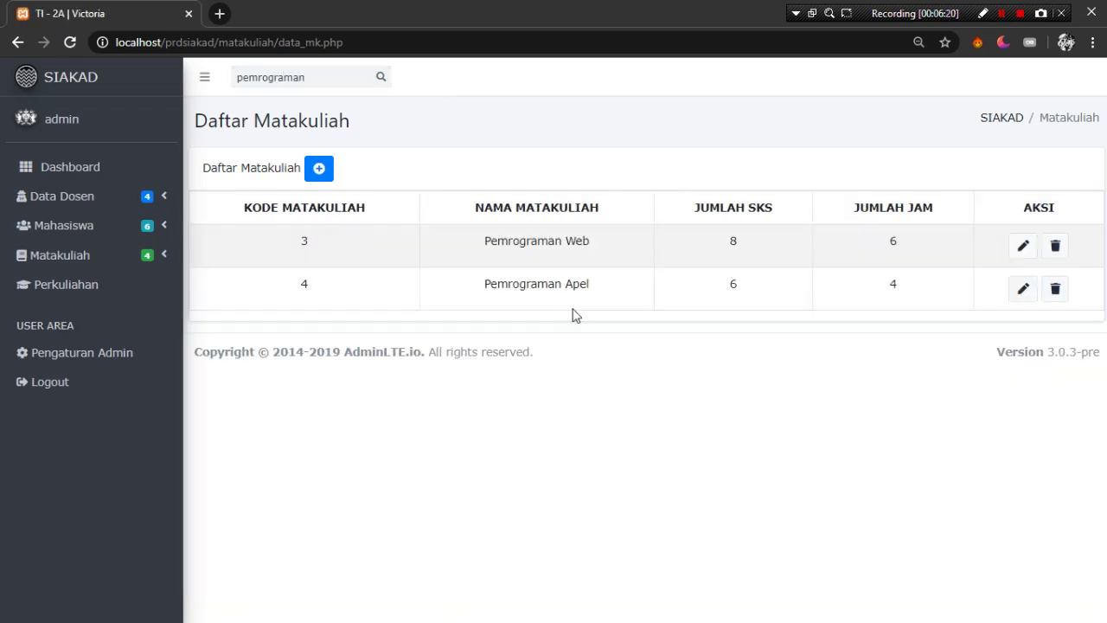
pyautogui.click(586, 284)
pyautogui.click(606, 285)
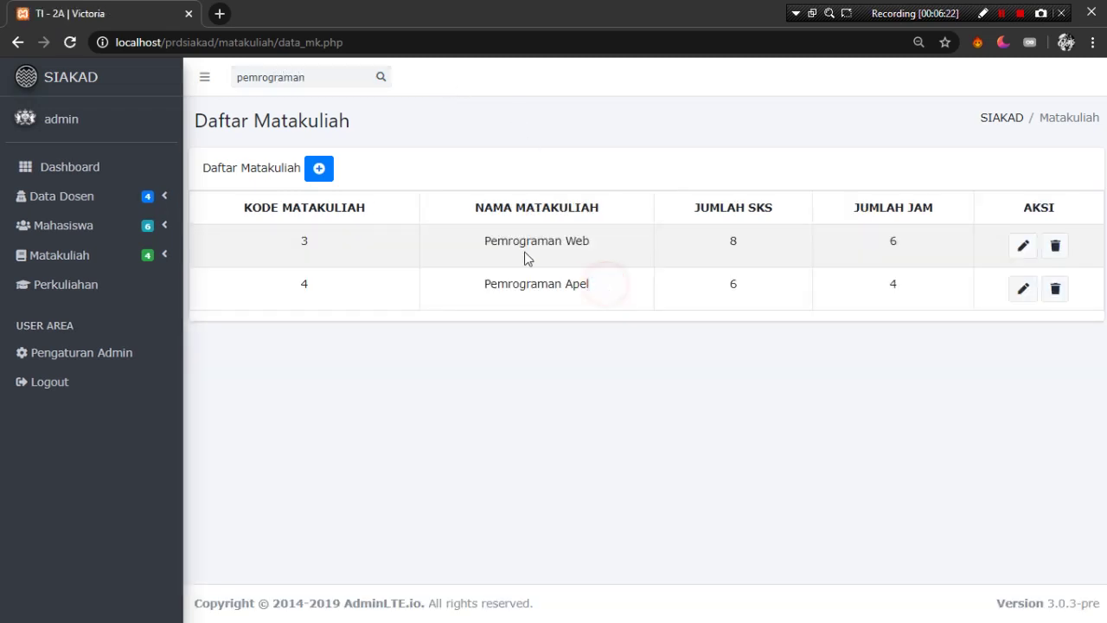
pyautogui.doubleClick(314, 77)
pyautogui.press('BackSpace')
pyautogui.press('Return')
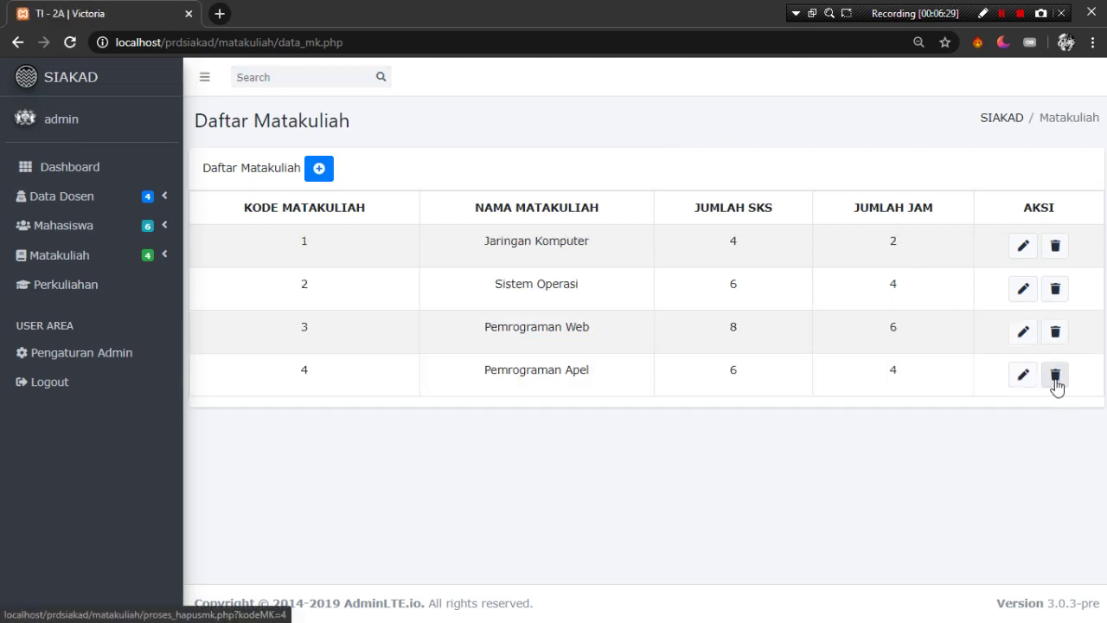
# - Delete course 4, Pemrograman Apel, confirming with Hapus, leaving three courses
pyautogui.click(1056, 375)
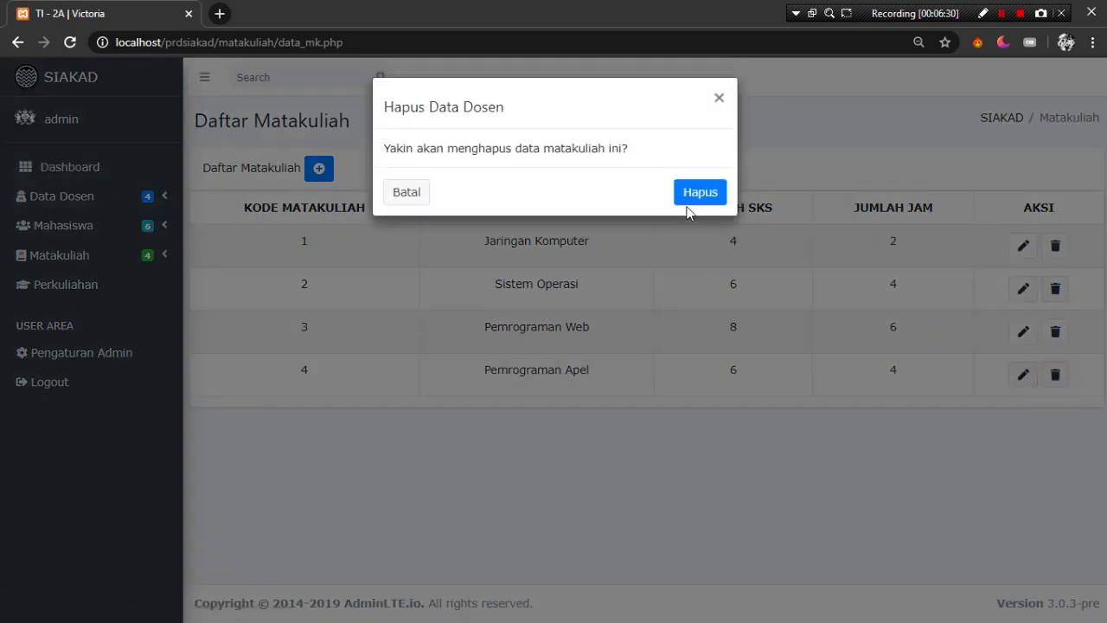
pyautogui.click(695, 191)
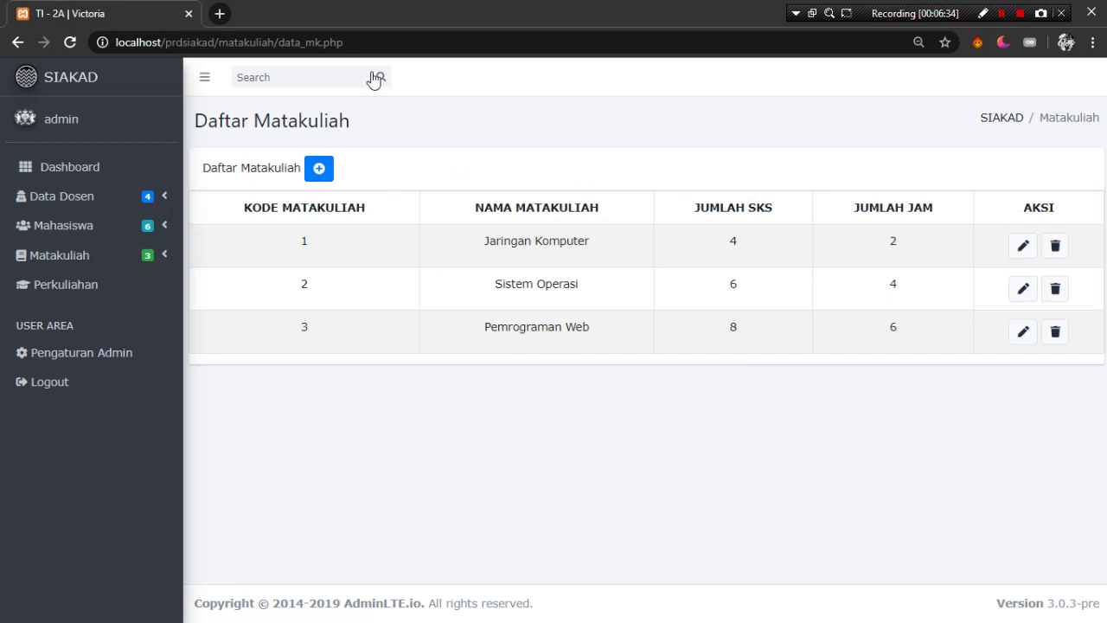
pyautogui.click(128, 289)
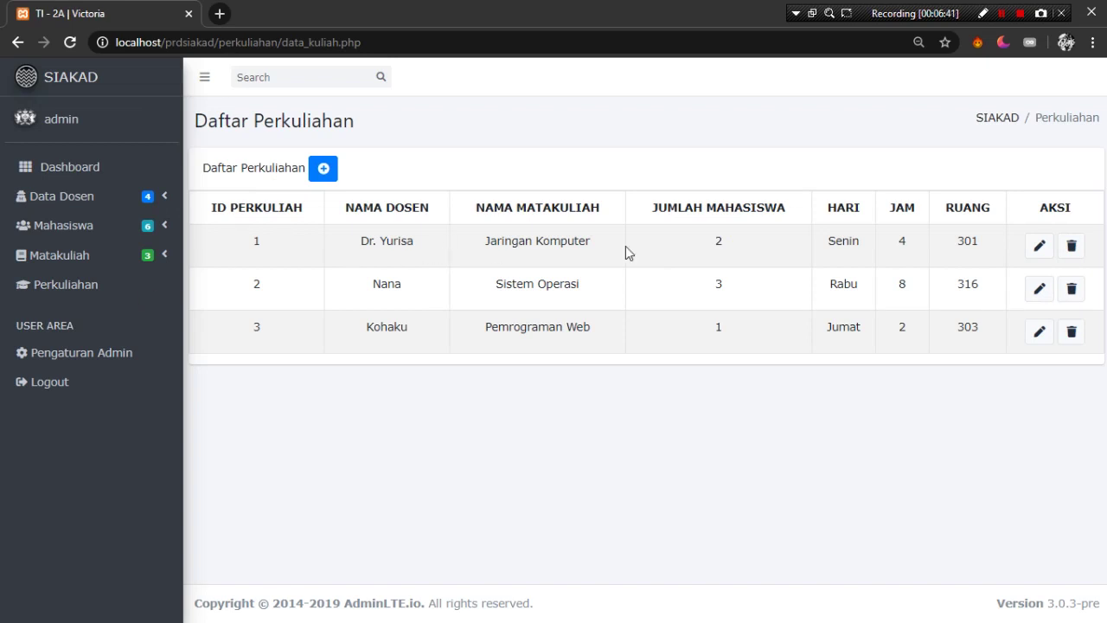
# - Review the Perkuliahan table, including Pemrograman Web, then bring up the student list
pyautogui.moveTo(696, 229); pyautogui.dragTo(752, 378)
pyautogui.click(701, 235)
pyautogui.click(539, 350)
pyautogui.moveTo(494, 326); pyautogui.dragTo(749, 338)
pyautogui.click(748, 334)
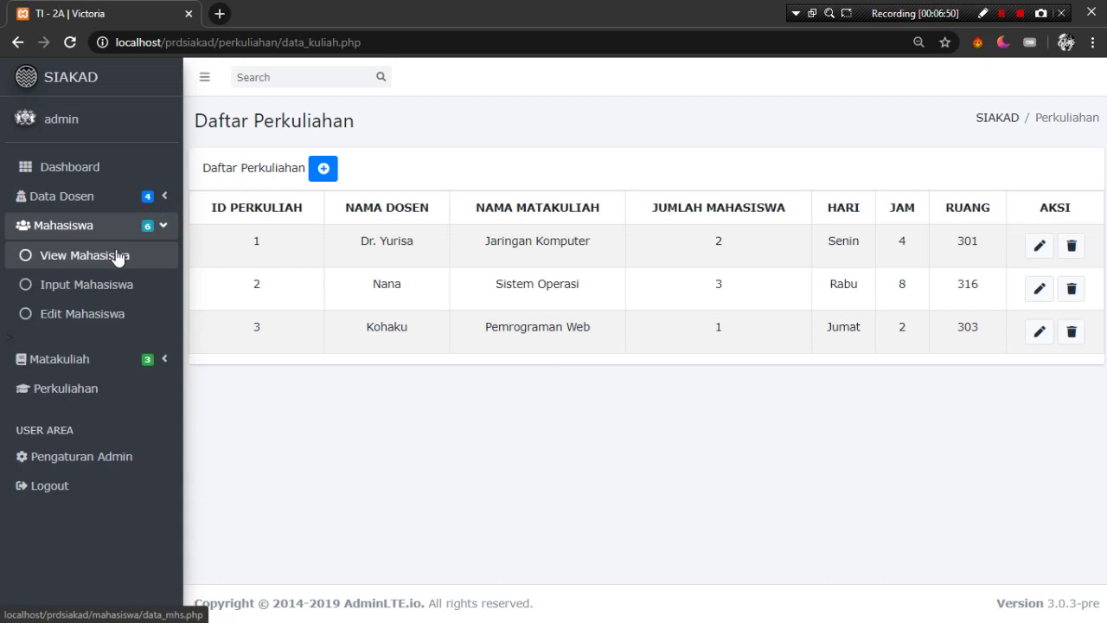
pyautogui.click(119, 257)
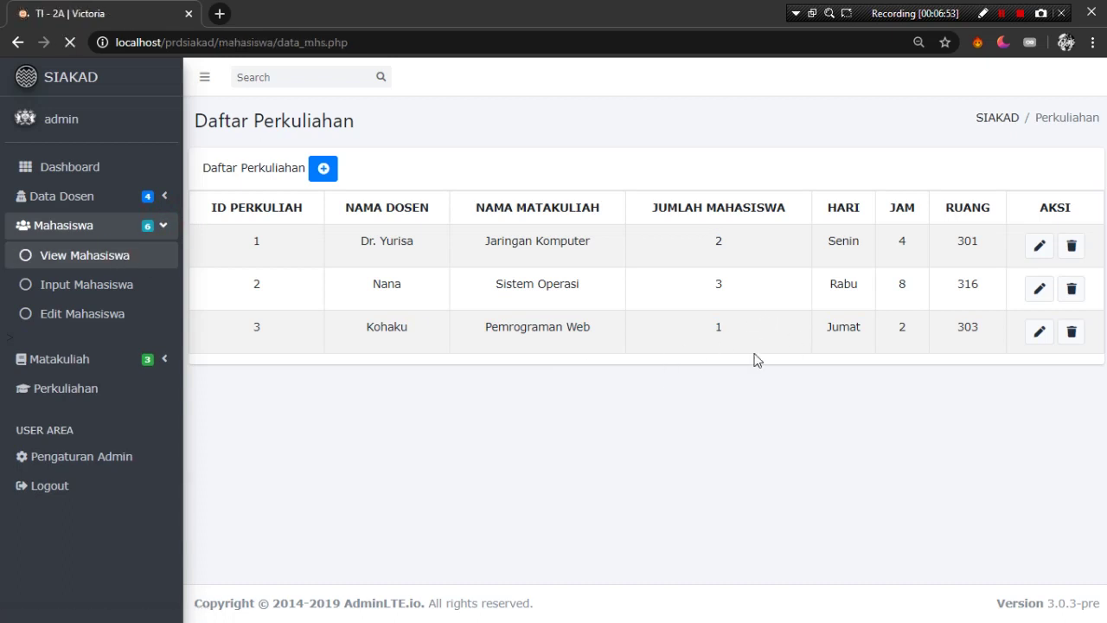
pyautogui.scroll(-2, 606, 364)
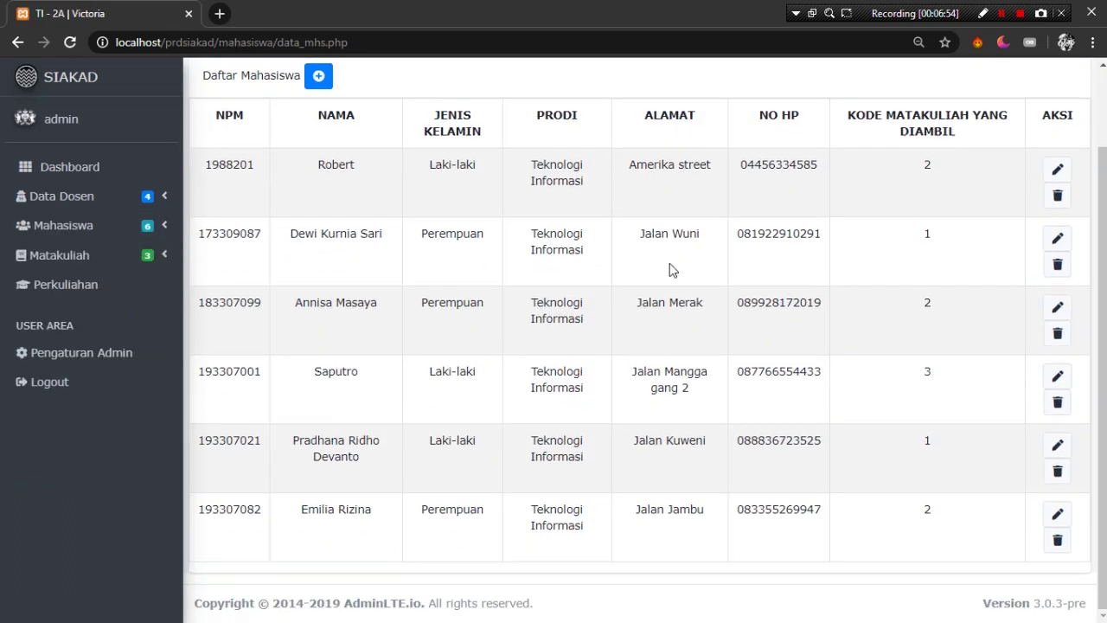
# - Start a new student record with the NPM, the student's name and male gender
pyautogui.click(319, 78)
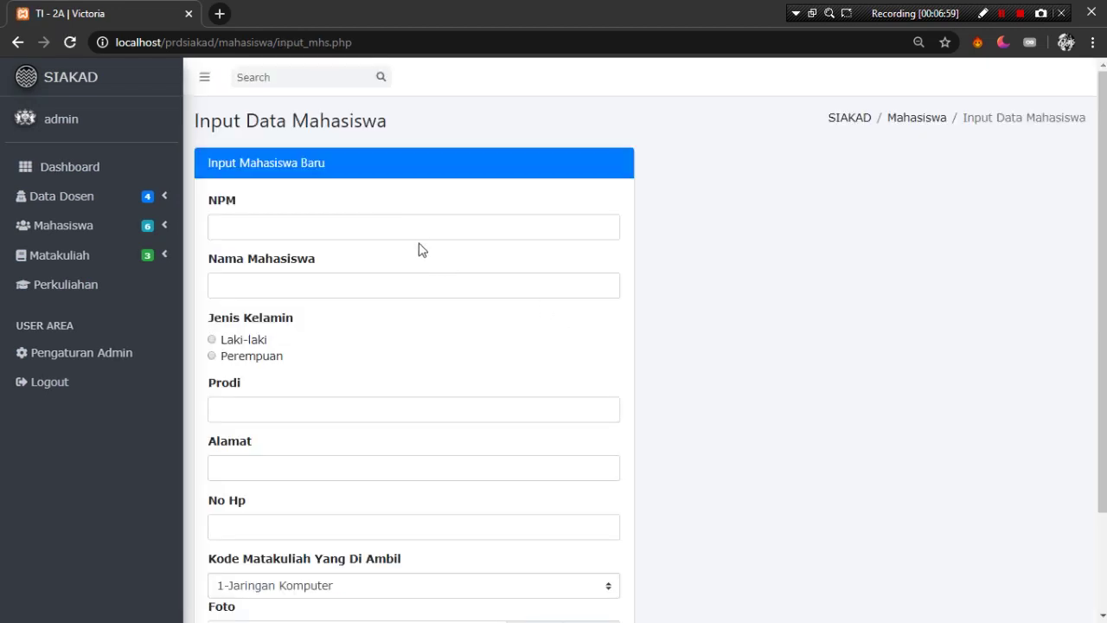
pyautogui.click(417, 228)
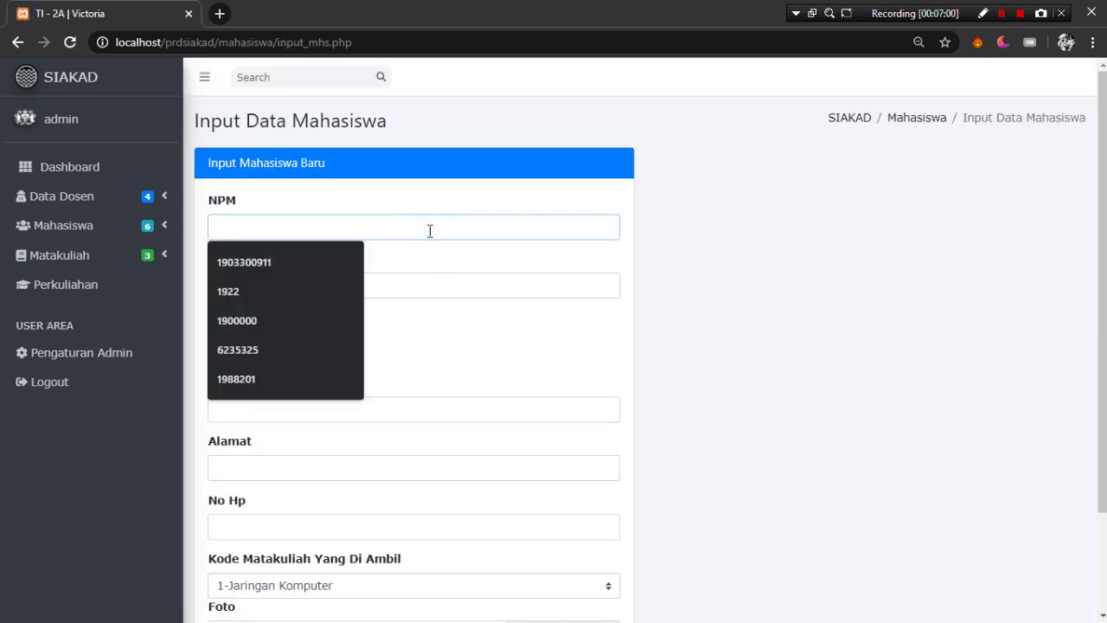
pyautogui.write('163309089')
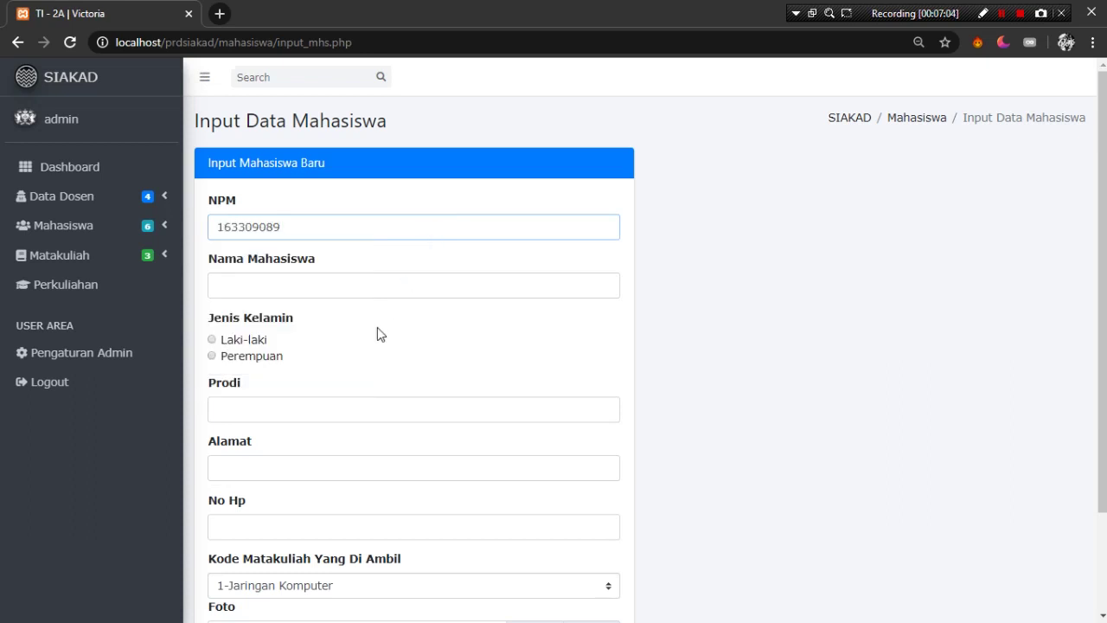
pyautogui.click(391, 289)
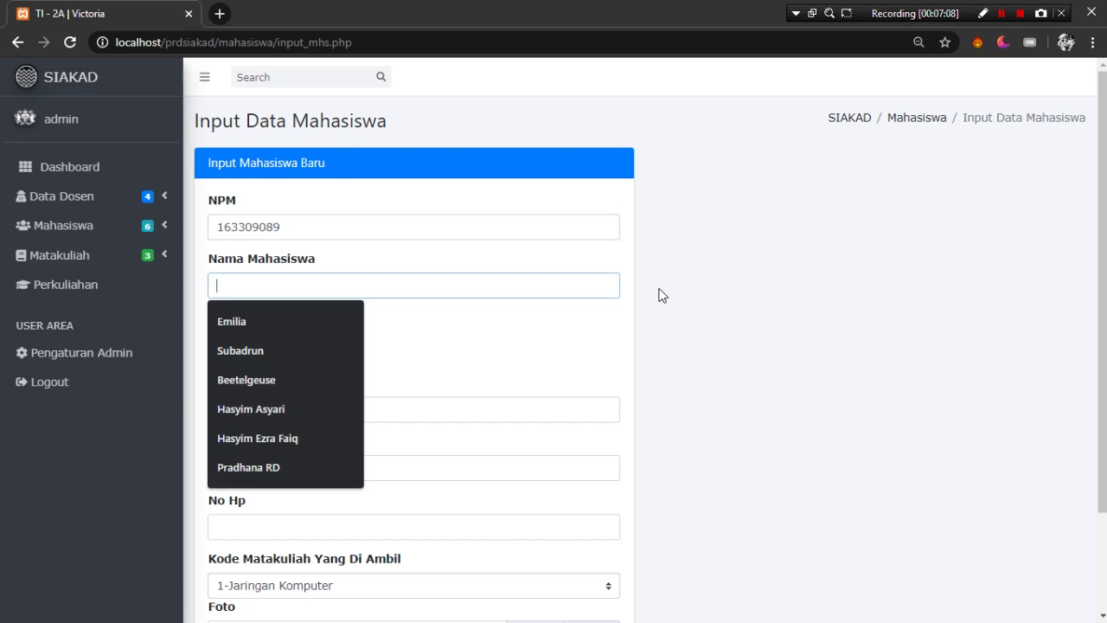
pyautogui.write('C')
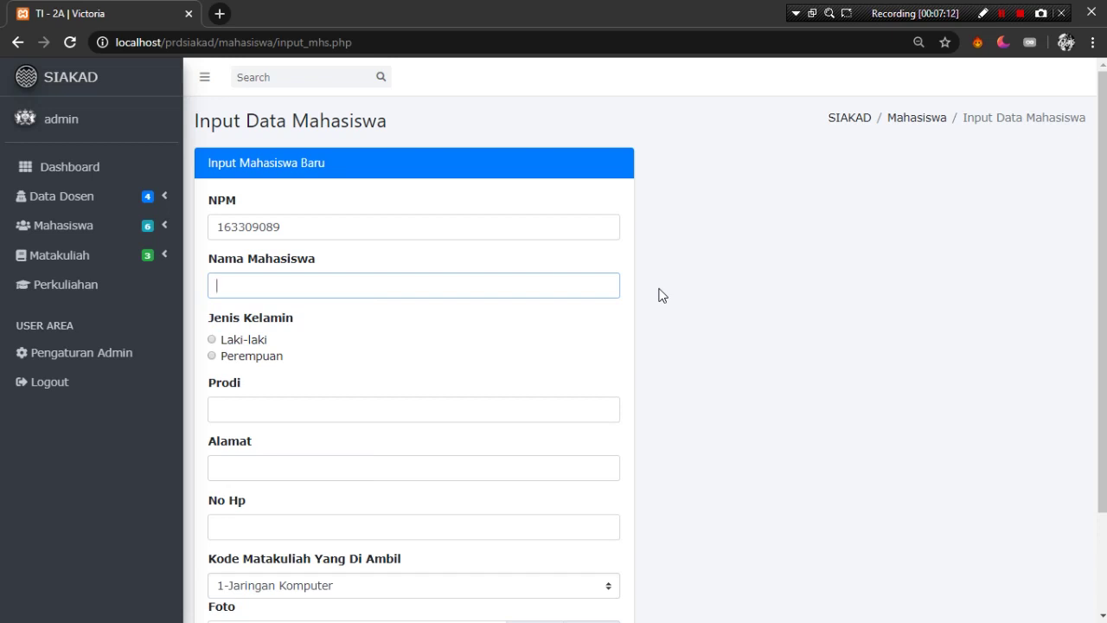
pyautogui.write('Percobaan Kuliah')
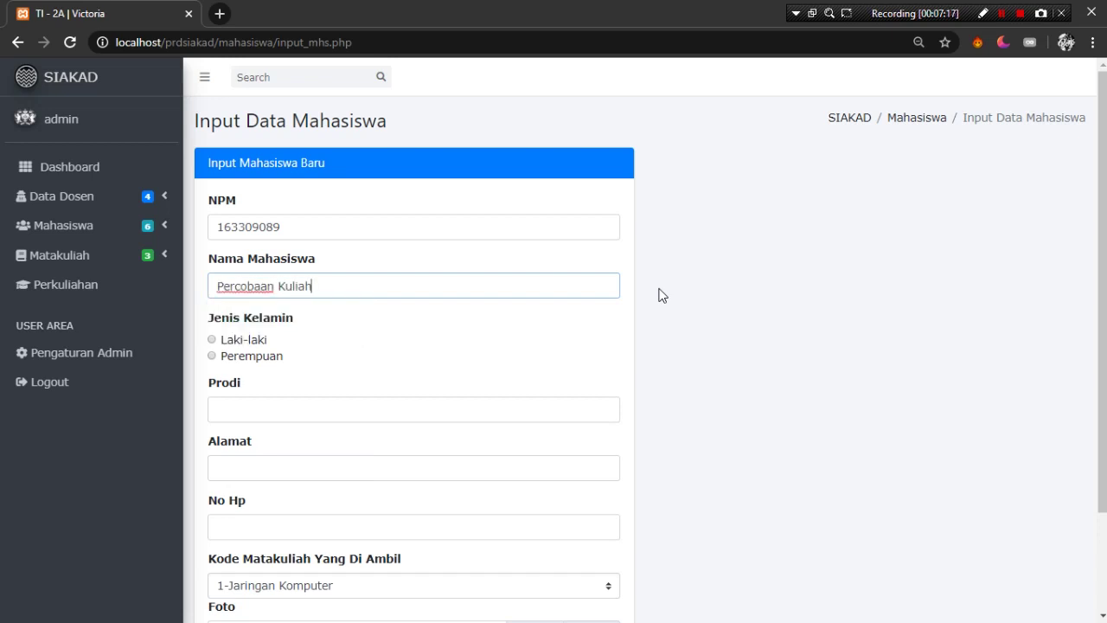
pyautogui.click(212, 339)
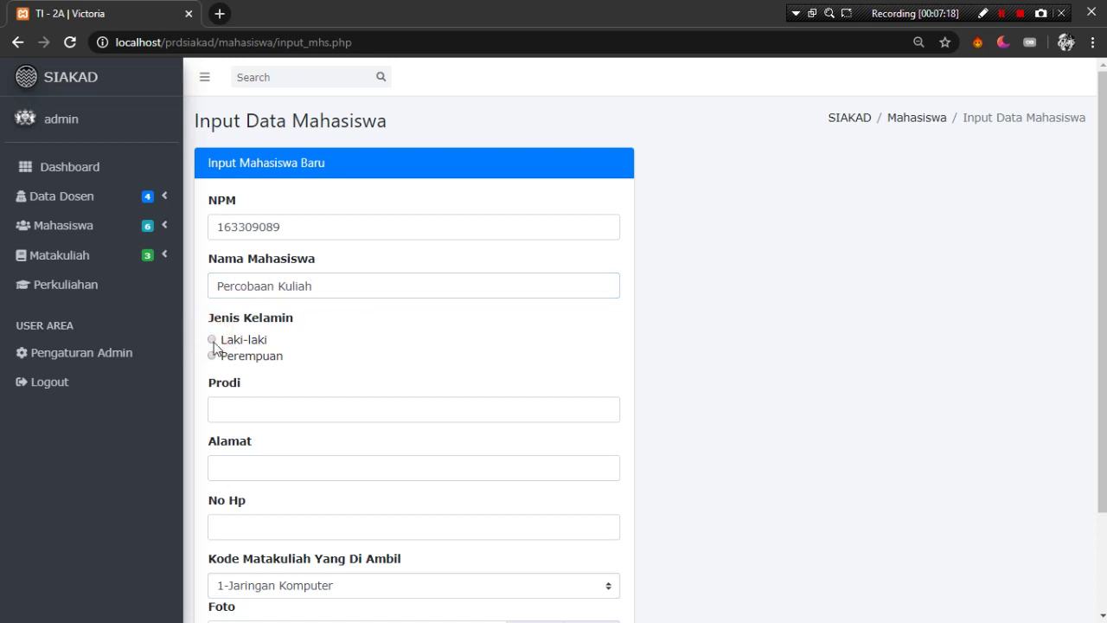
# - Set programme Teknologi Informasi, fill address and phone, and choose course 3-Pemrograman Web
pyautogui.click(300, 405)
pyautogui.click(280, 448)
pyautogui.click(292, 463)
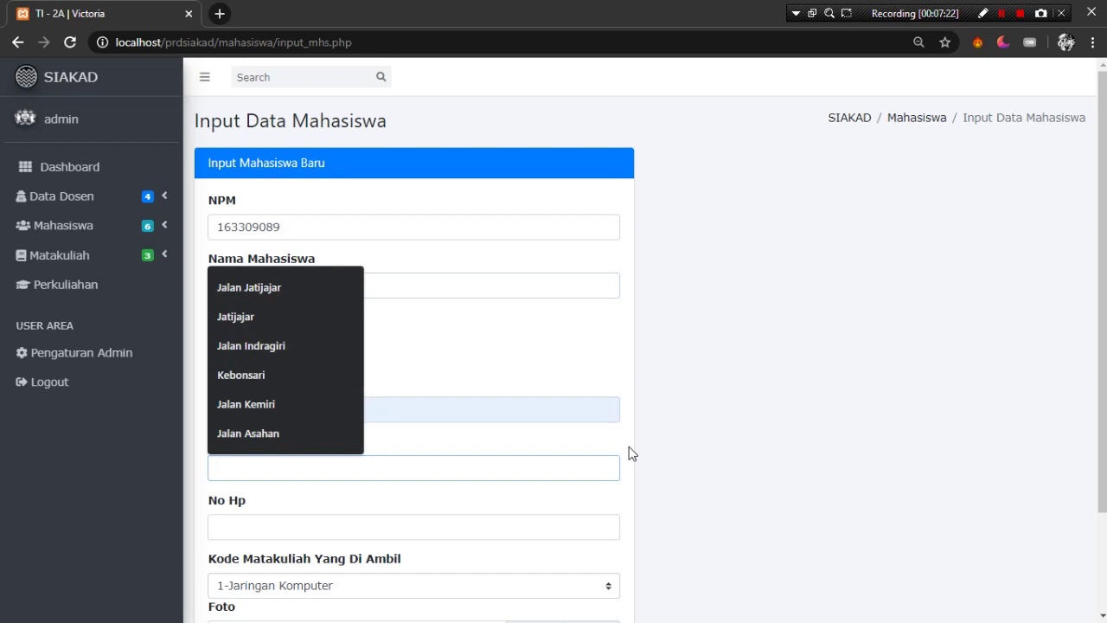
pyautogui.write('Percobaan')
pyautogui.press('Tab')
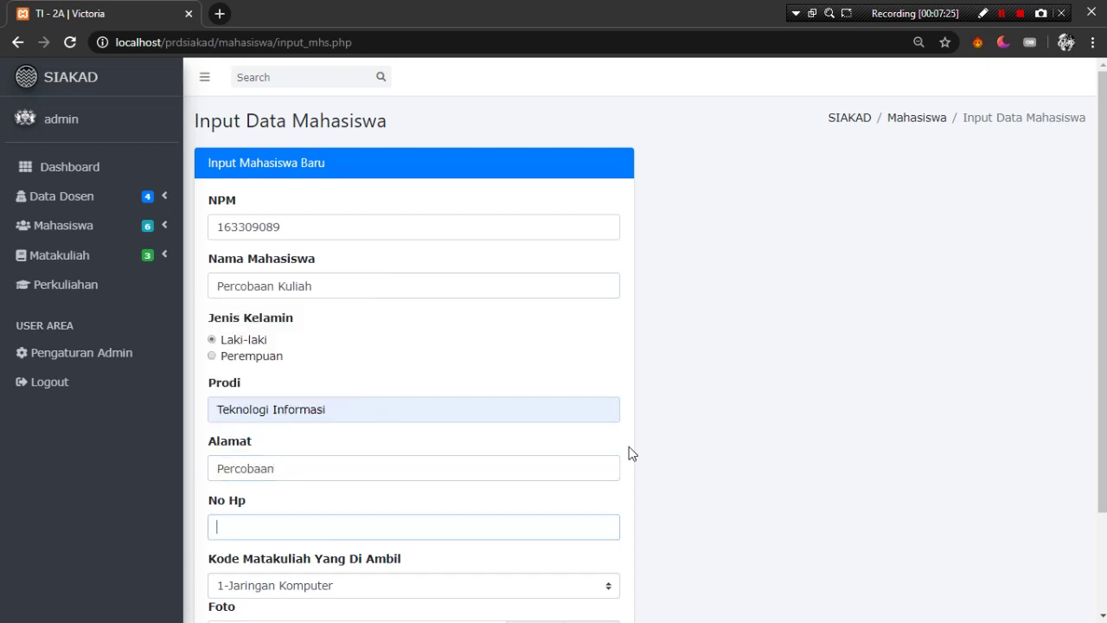
pyautogui.scroll(-2, 736, 482)
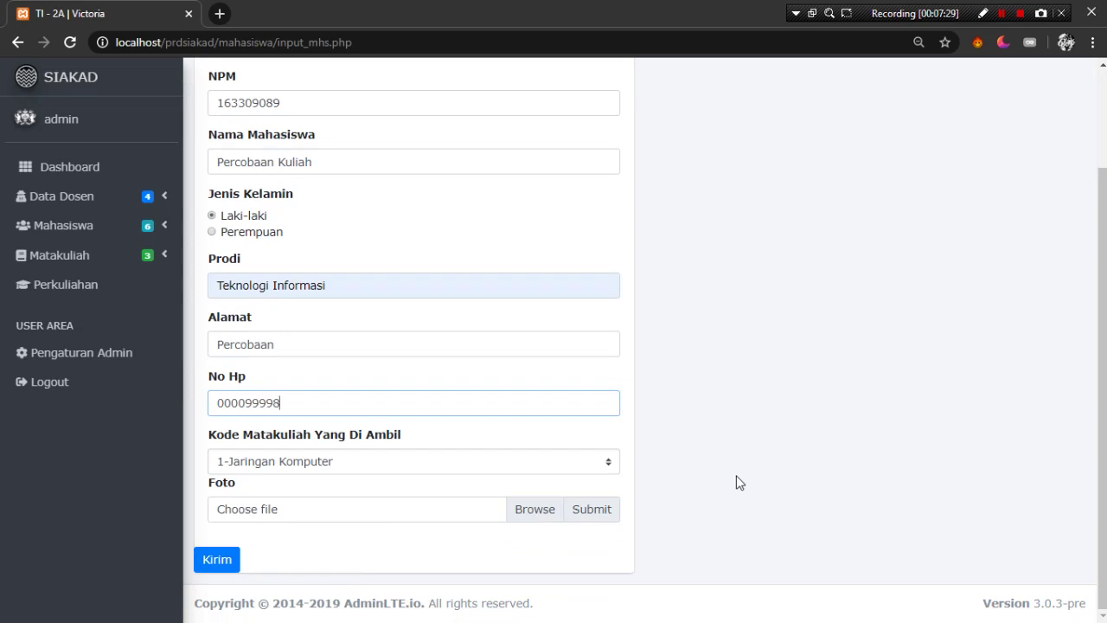
pyautogui.click(542, 466)
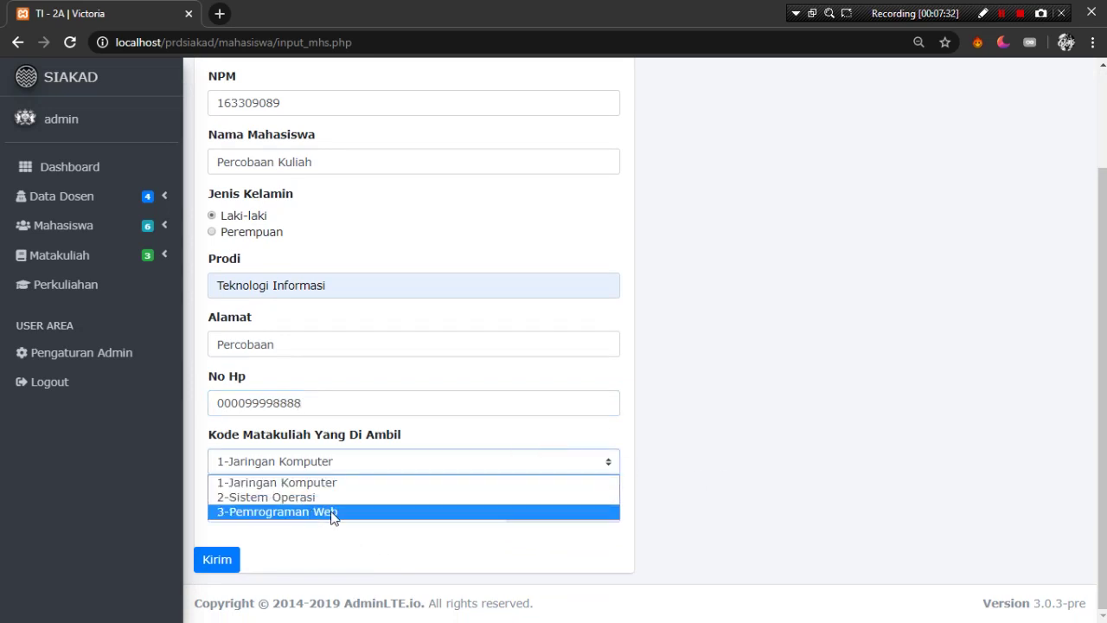
pyautogui.click(333, 512)
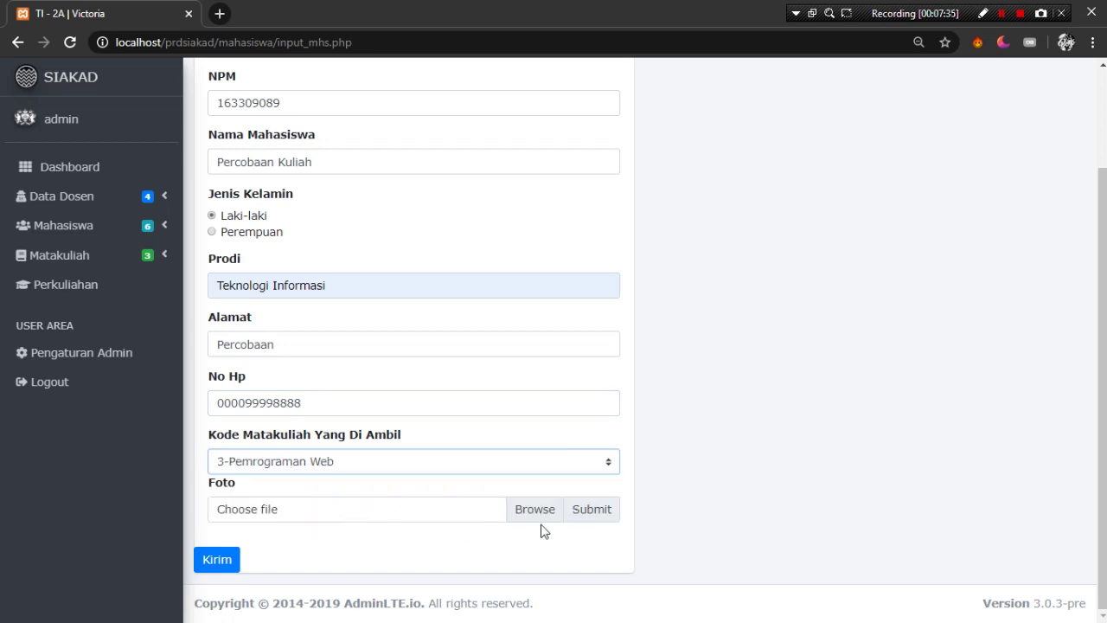
pyautogui.rightClick(83, 293)
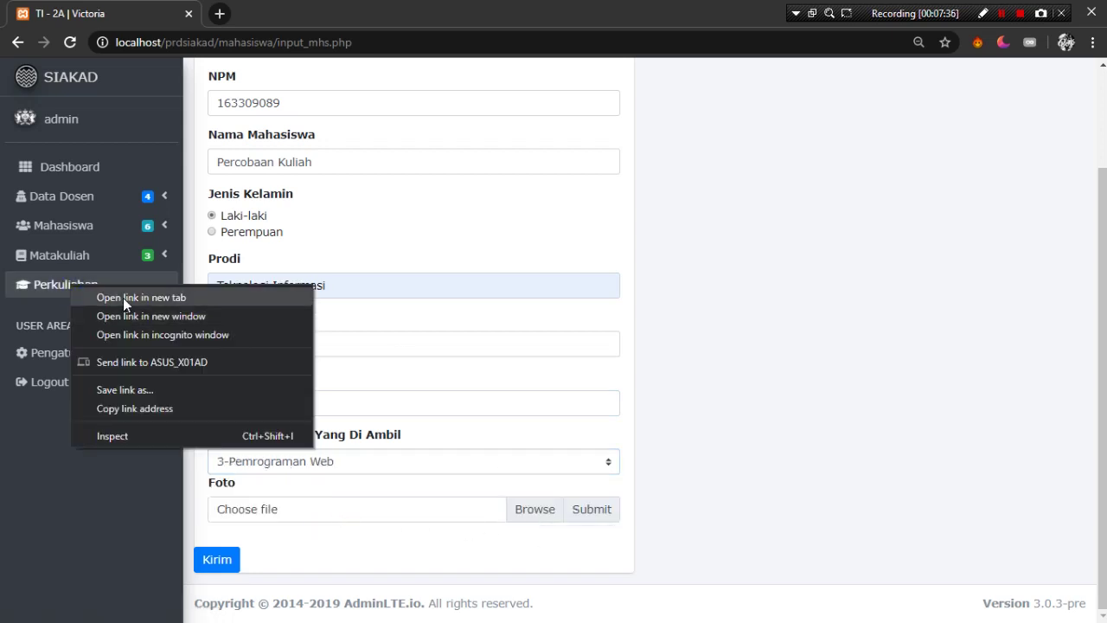
# - Attach the silat2 image as the new student's photo
pyautogui.click(123, 298)
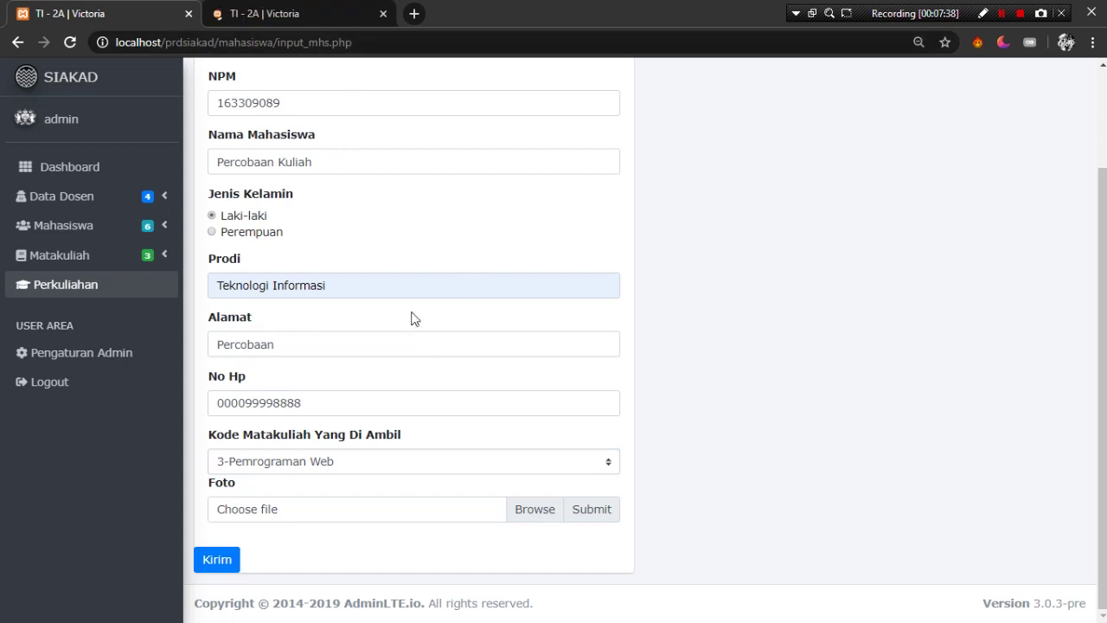
pyautogui.click(543, 508)
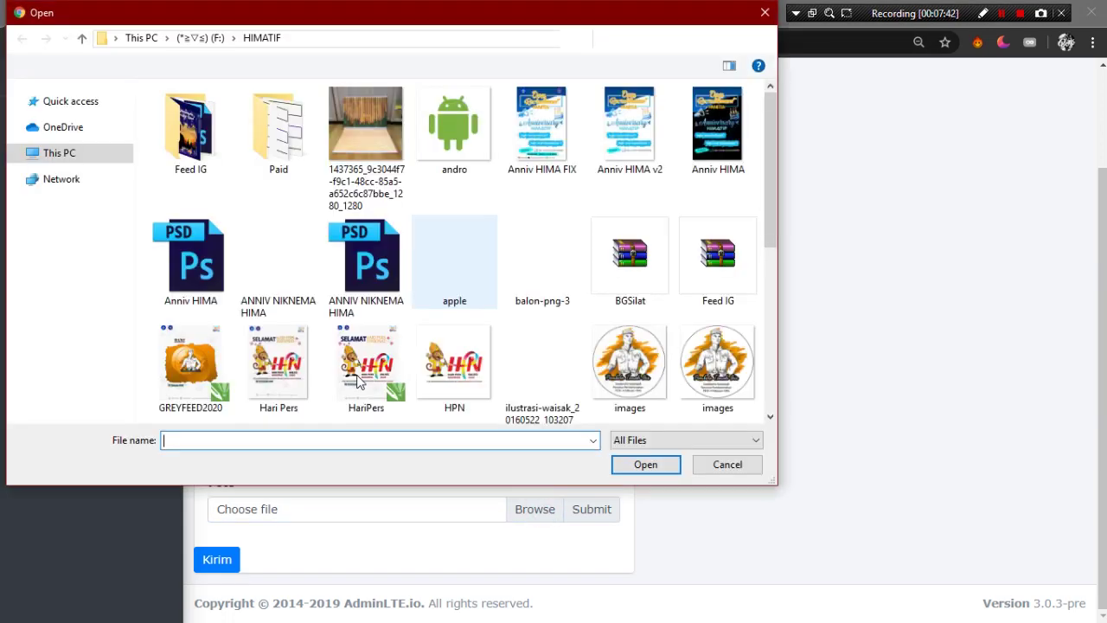
pyautogui.click(663, 363)
pyautogui.scroll(-3, 662, 363)
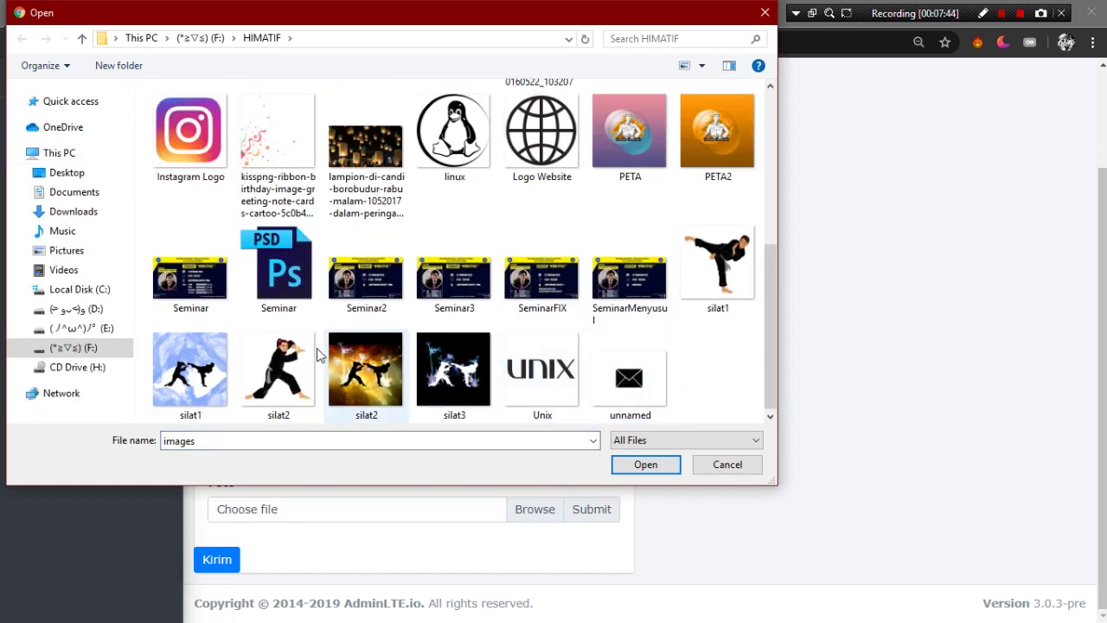
pyautogui.doubleClick(279, 371)
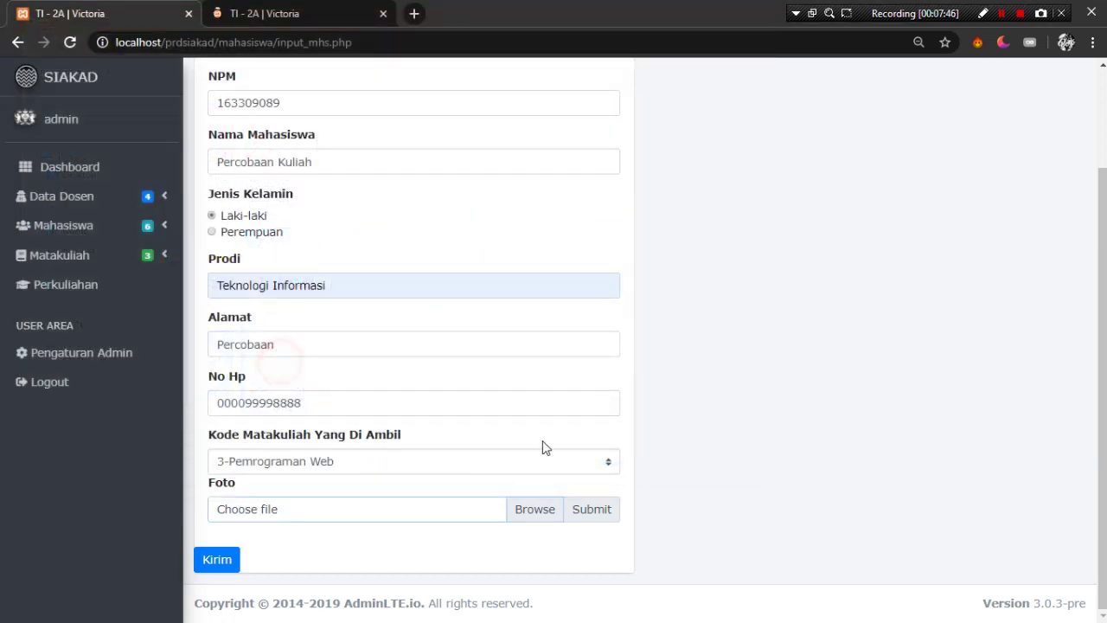
# - Check the Pemrograman Web student count in the lecture tab, then submit the new student
pyautogui.click(218, 559)
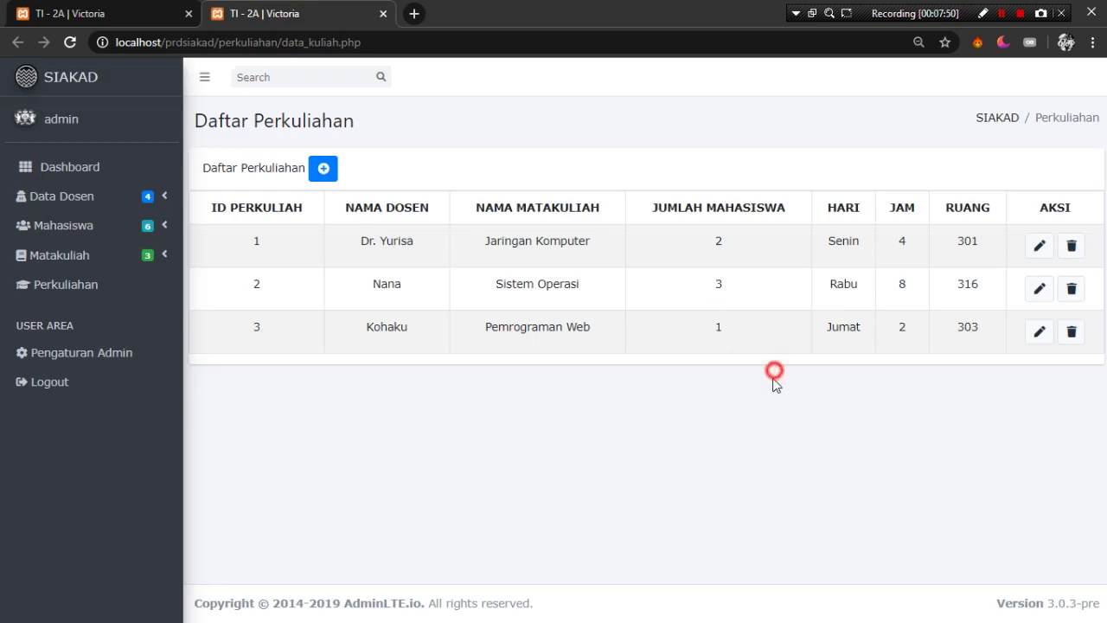
pyautogui.moveTo(758, 339); pyautogui.dragTo(729, 329)
pyautogui.click(736, 351)
pyautogui.click(119, 11)
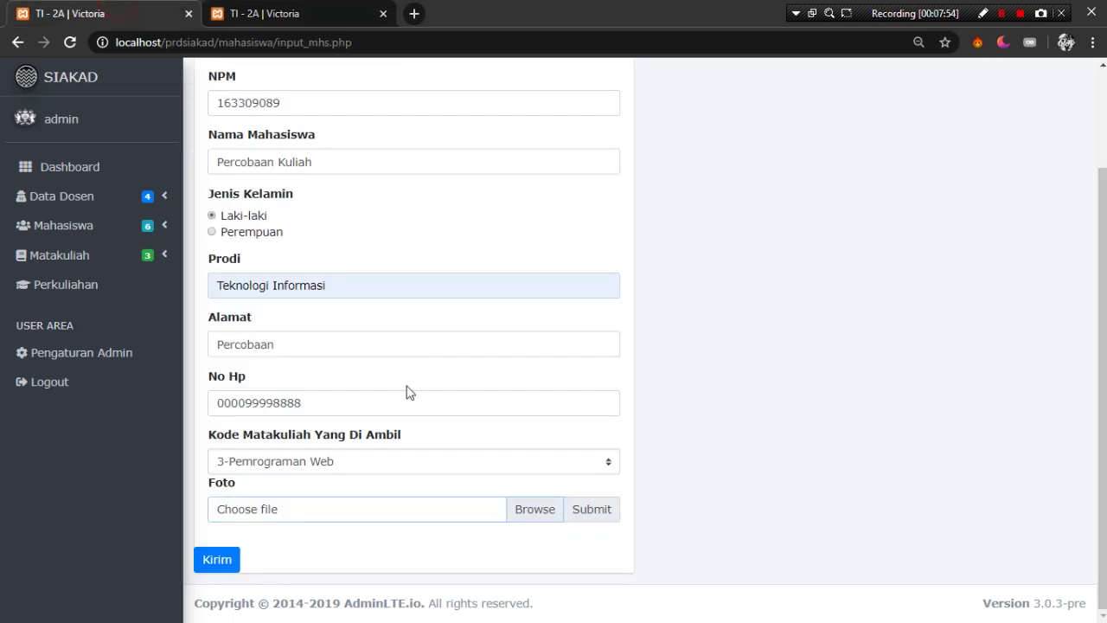
pyautogui.click(218, 560)
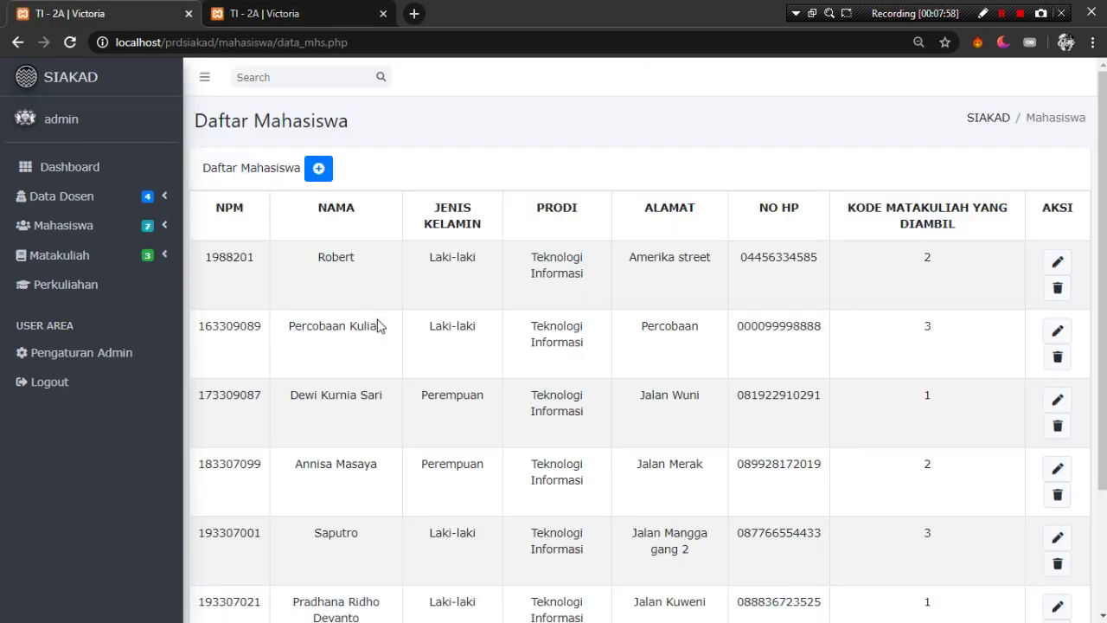
# - Reload the Perkuliahan tab so Pemrograman Web shows 2 enrolled students
pyautogui.click(932, 333)
pyautogui.hotkey('ctrl', 'Tab')
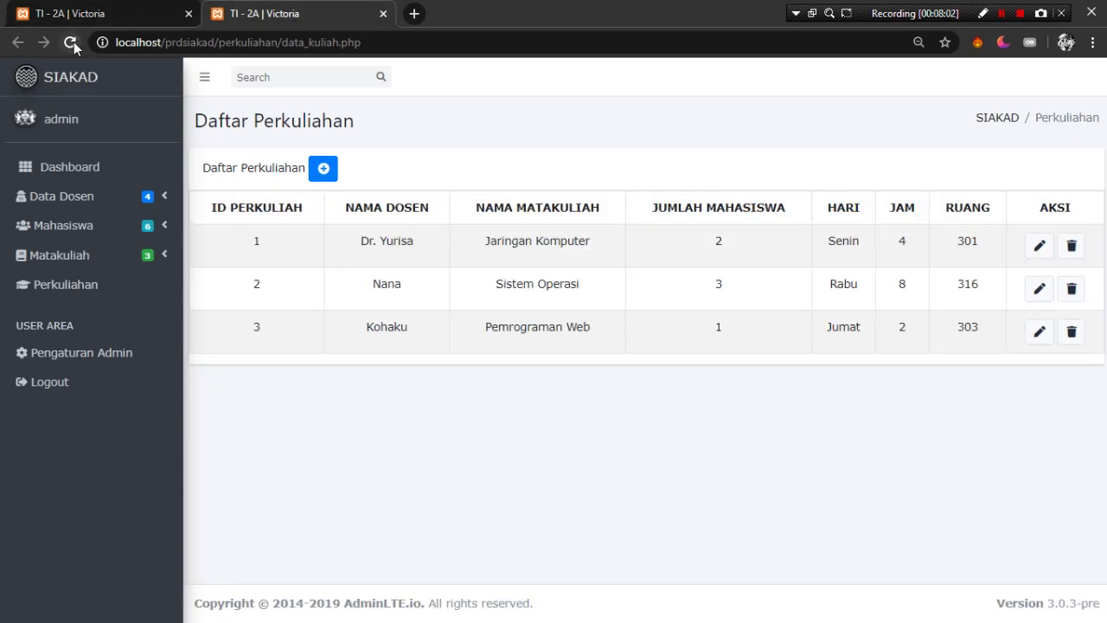
pyautogui.click(72, 43)
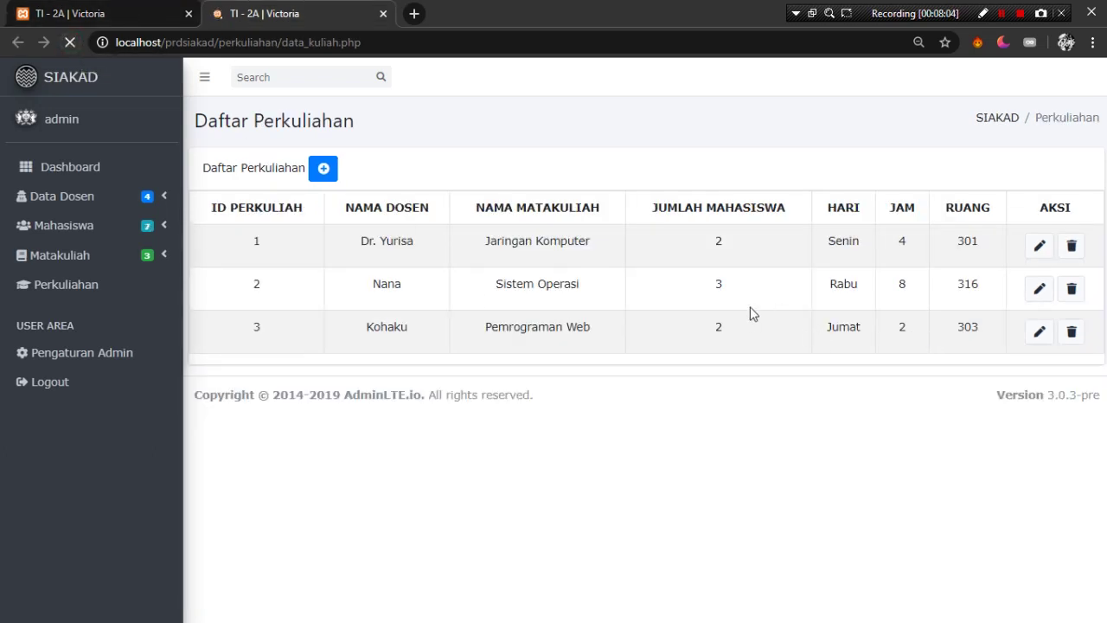
pyautogui.click(731, 336)
pyautogui.click(755, 331)
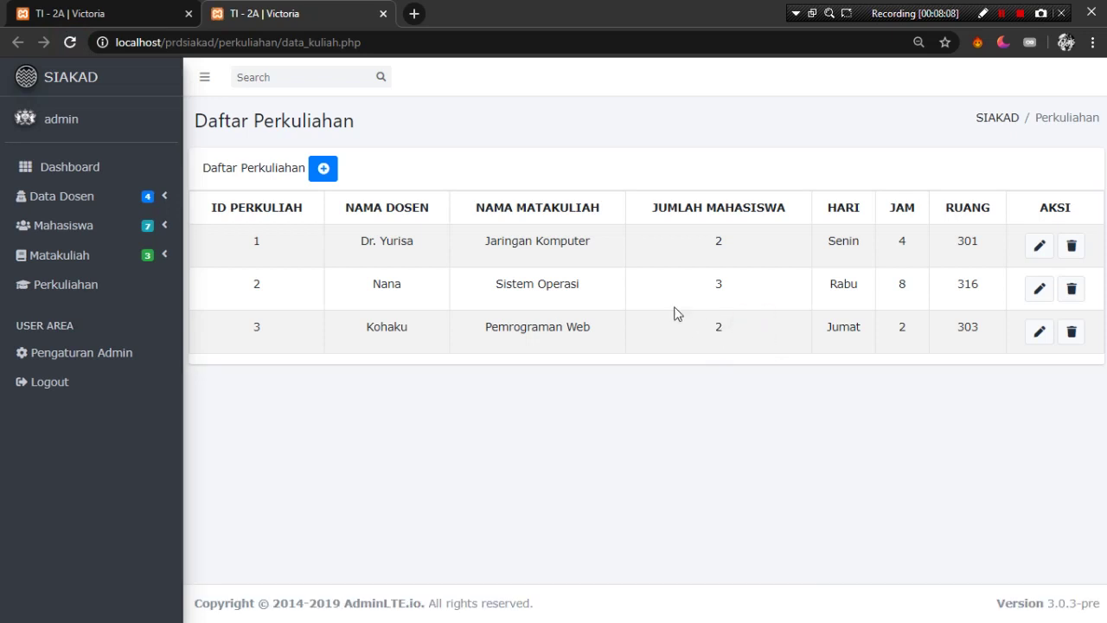
# - Add admin account 3 with the new username, a password and the linux photo
pyautogui.click(84, 355)
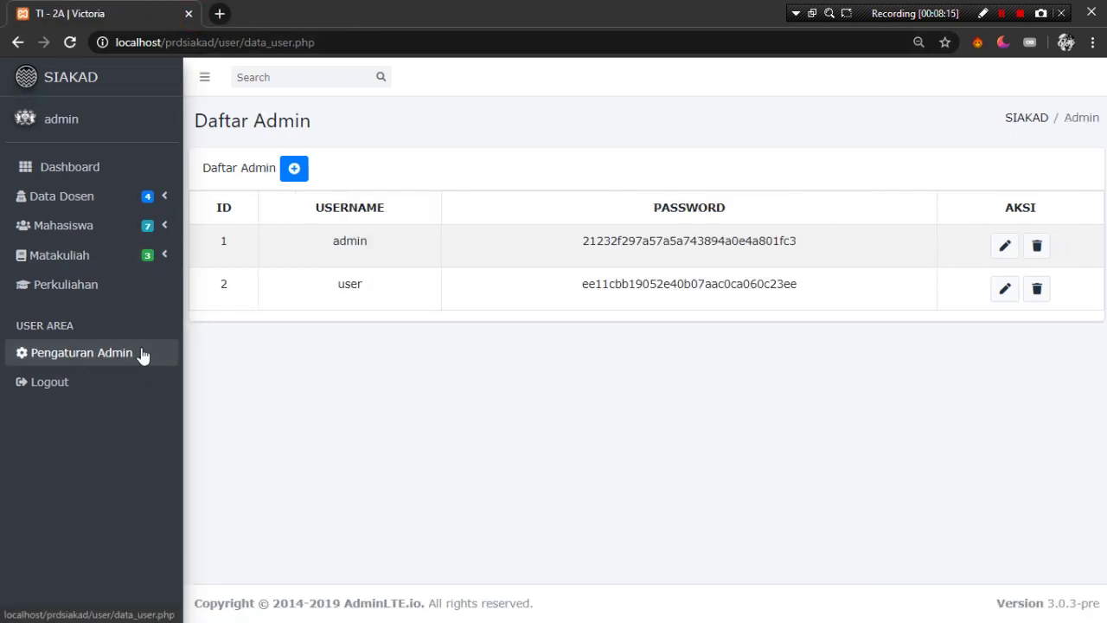
pyautogui.click(294, 170)
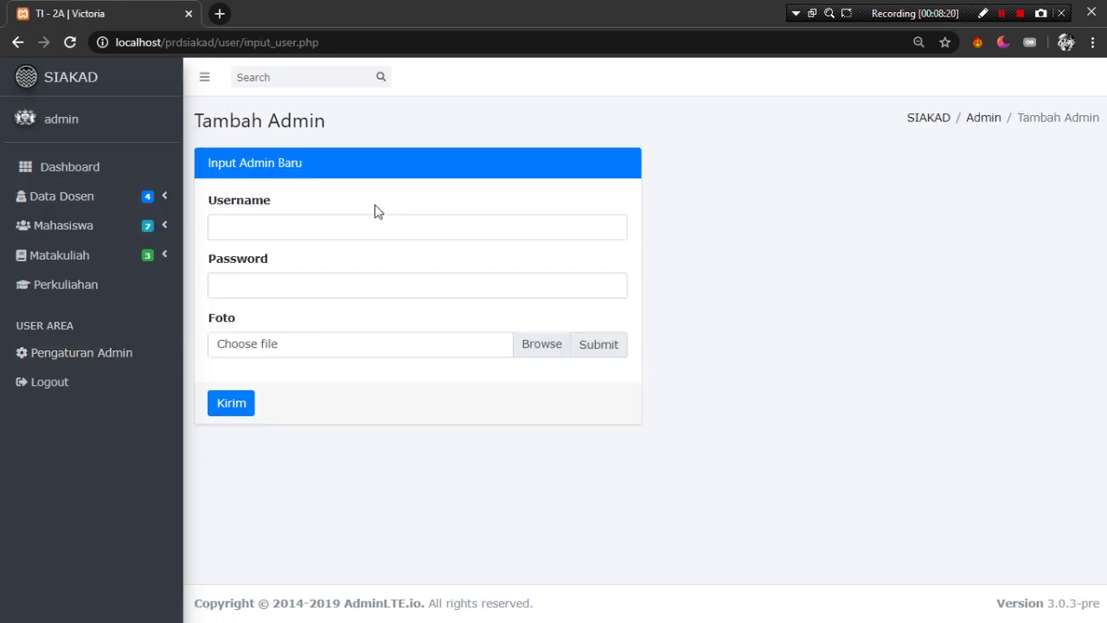
pyautogui.click(358, 234)
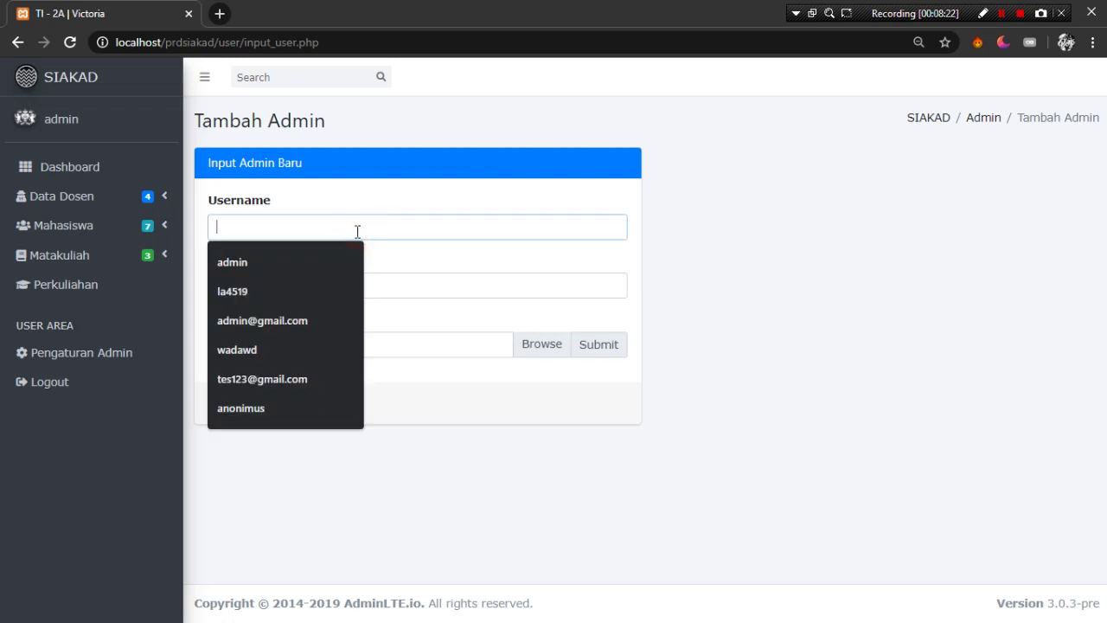
pyautogui.write('pradhana')
pyautogui.press('Tab')
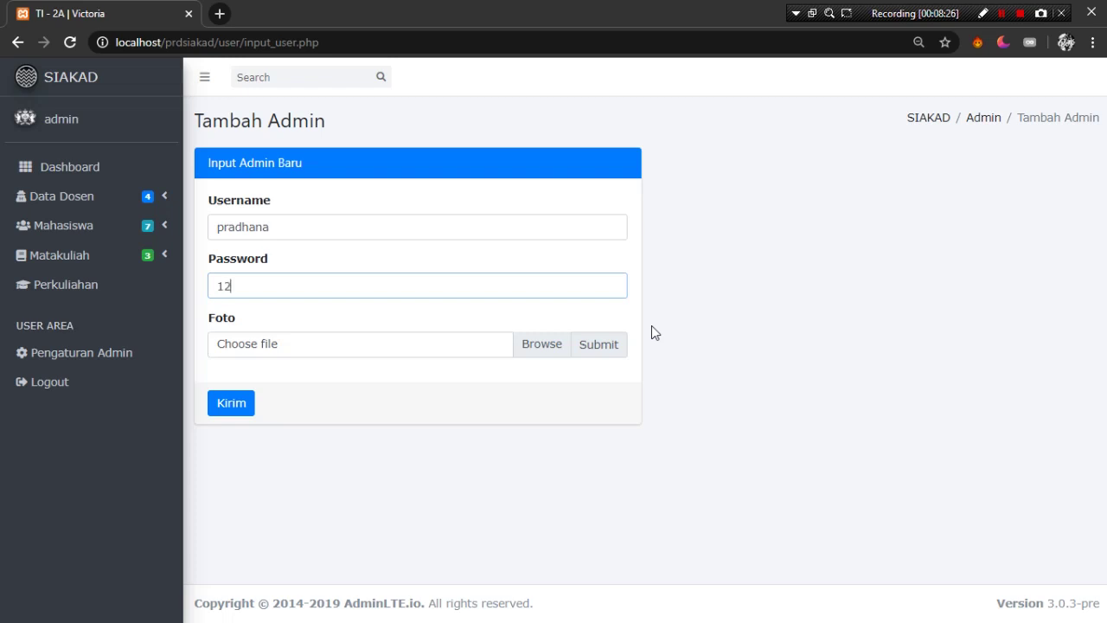
pyautogui.click(531, 345)
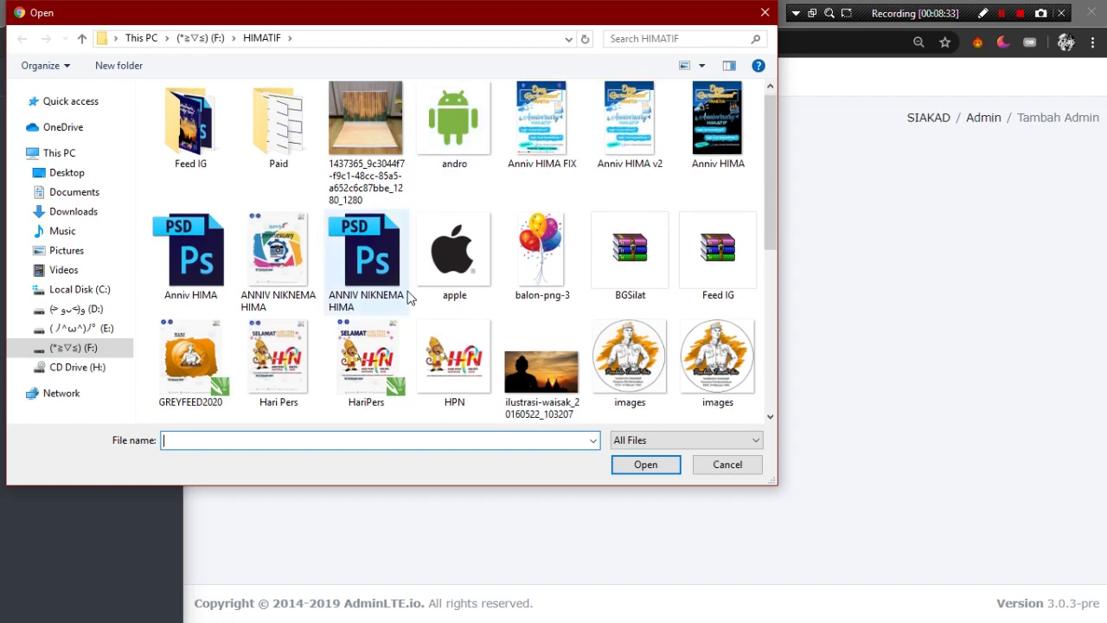
pyautogui.scroll(-3, 403, 295)
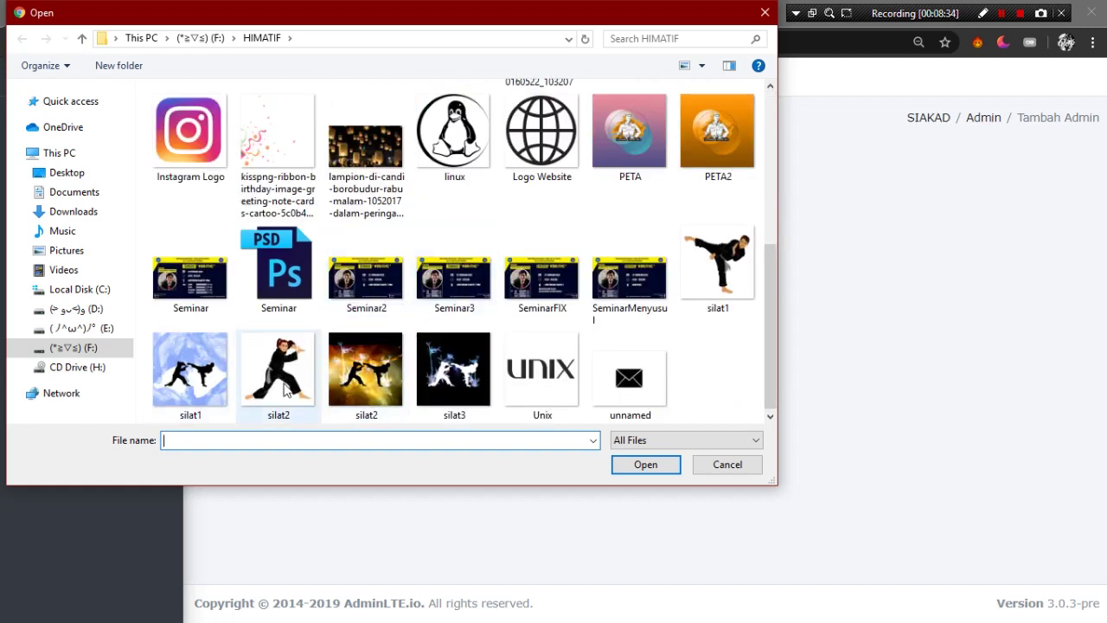
pyautogui.scroll(1, 415, 372)
pyautogui.doubleClick(457, 238)
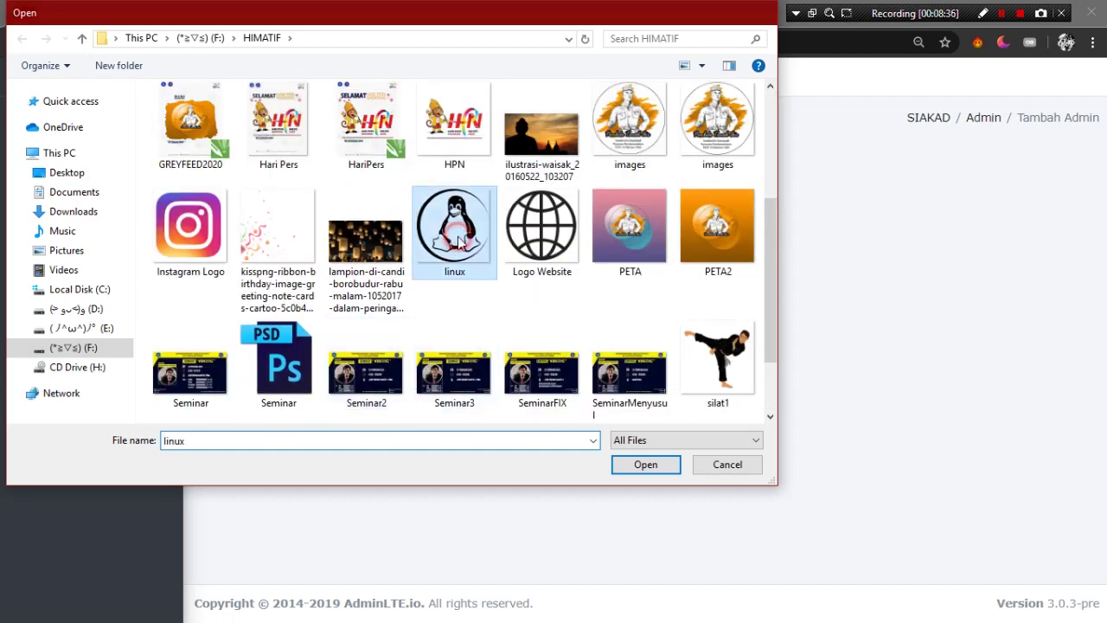
pyautogui.click(240, 408)
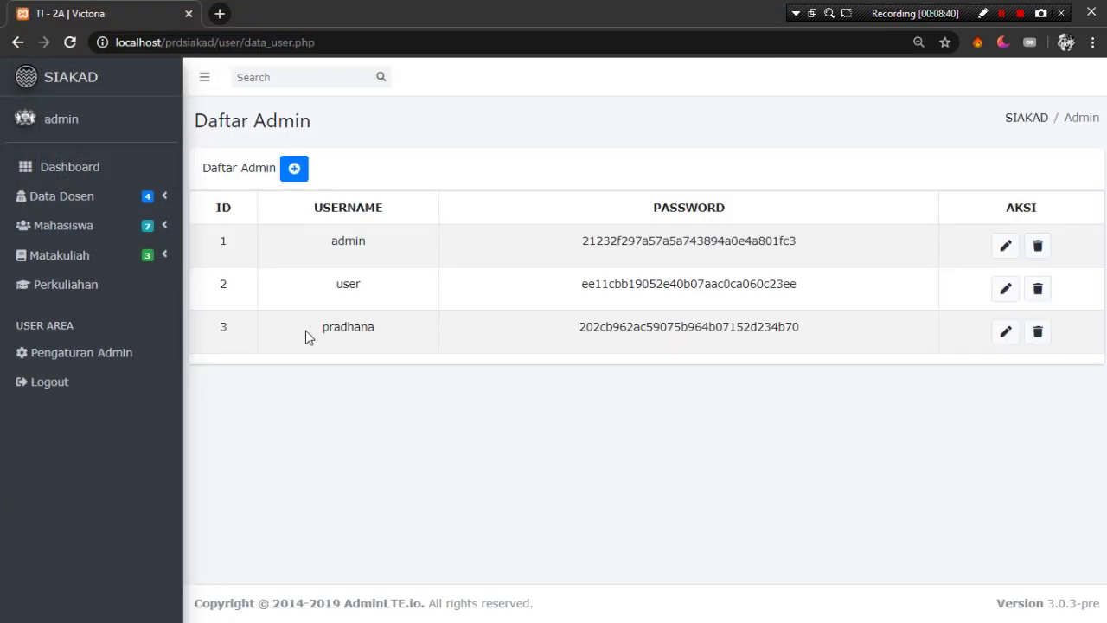
pyautogui.moveTo(304, 328); pyautogui.dragTo(225, 242)
pyautogui.click(556, 346)
pyautogui.moveTo(384, 329); pyautogui.dragTo(320, 330)
pyautogui.click(435, 343)
pyautogui.moveTo(561, 332); pyautogui.dragTo(828, 341)
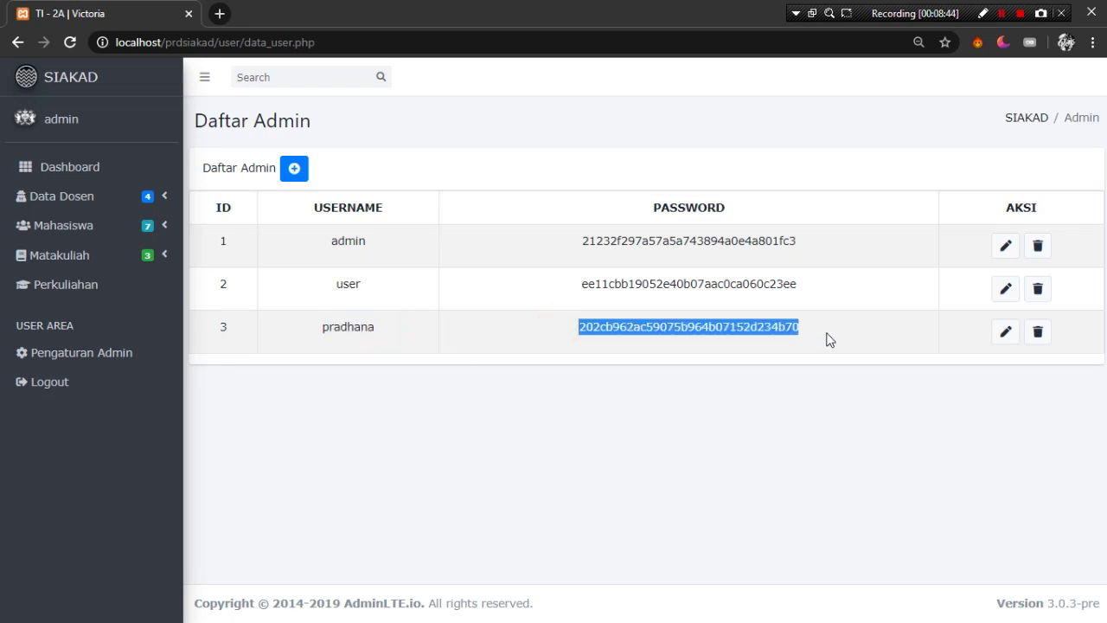
pyautogui.click(828, 337)
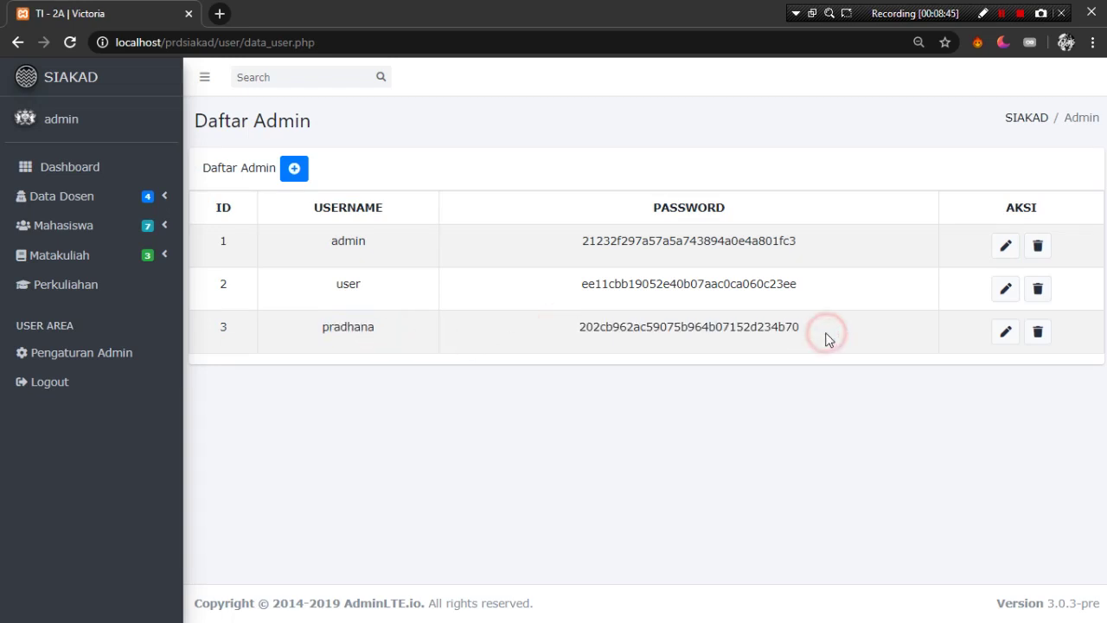
# - Log out and back in with the new admin's username and password, declining password saving
pyautogui.click(119, 399)
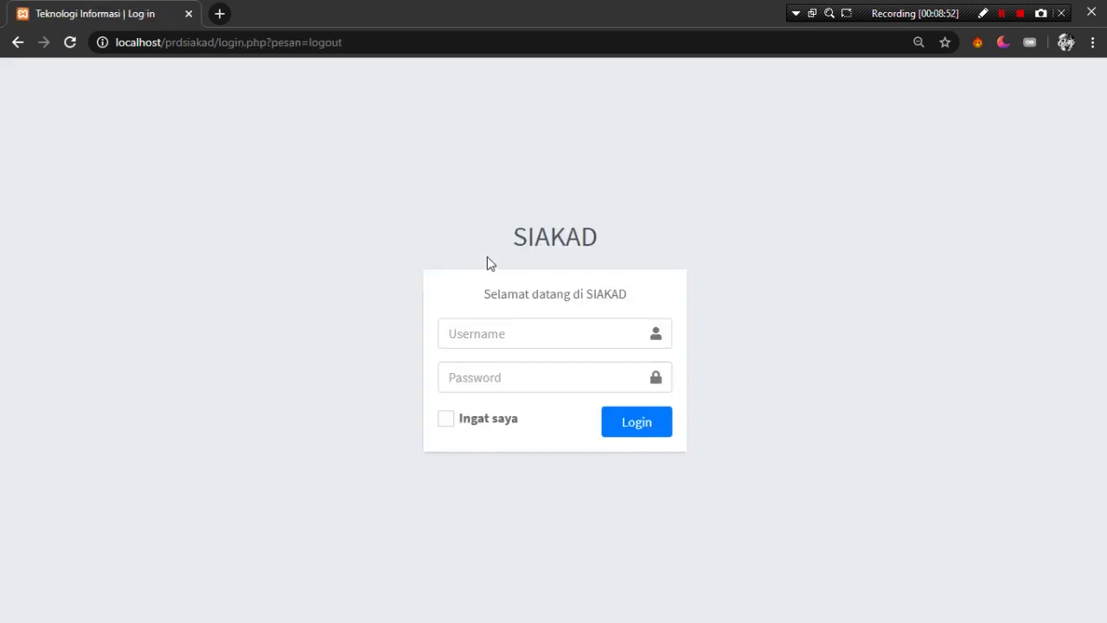
pyautogui.click(516, 338)
pyautogui.write('pradhana')
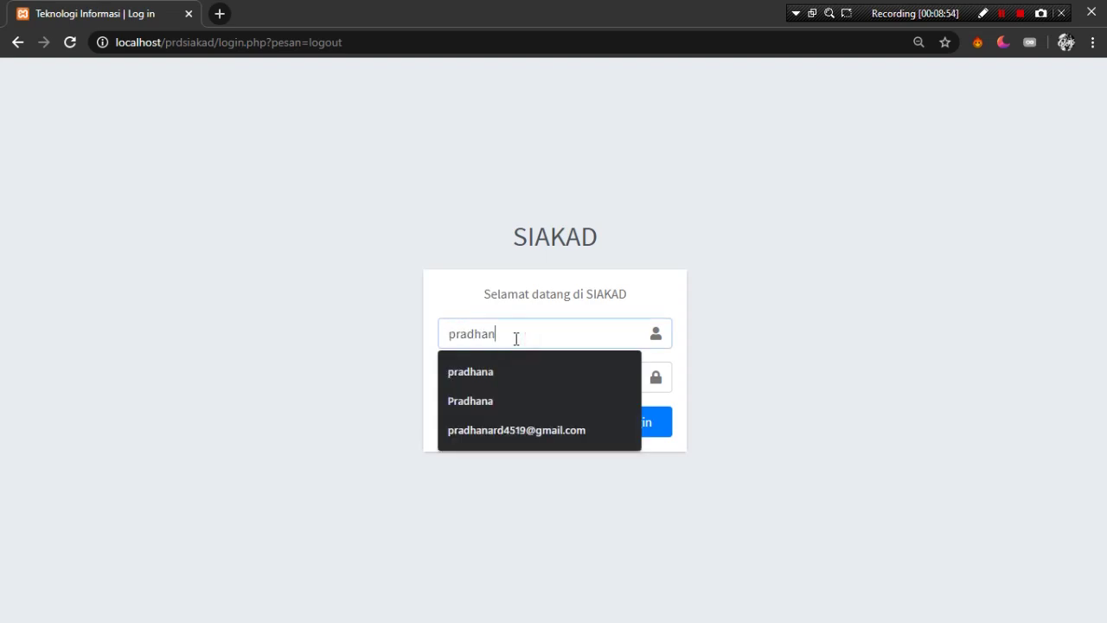
pyautogui.press('Tab')
pyautogui.write('123')
pyautogui.click(634, 440)
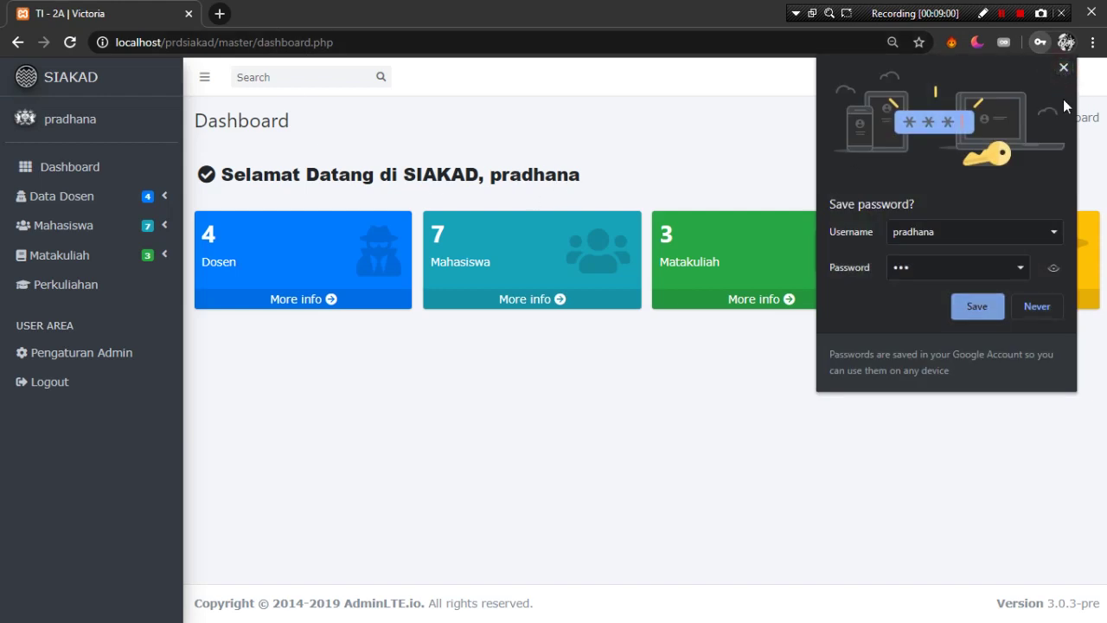
pyautogui.click(1065, 67)
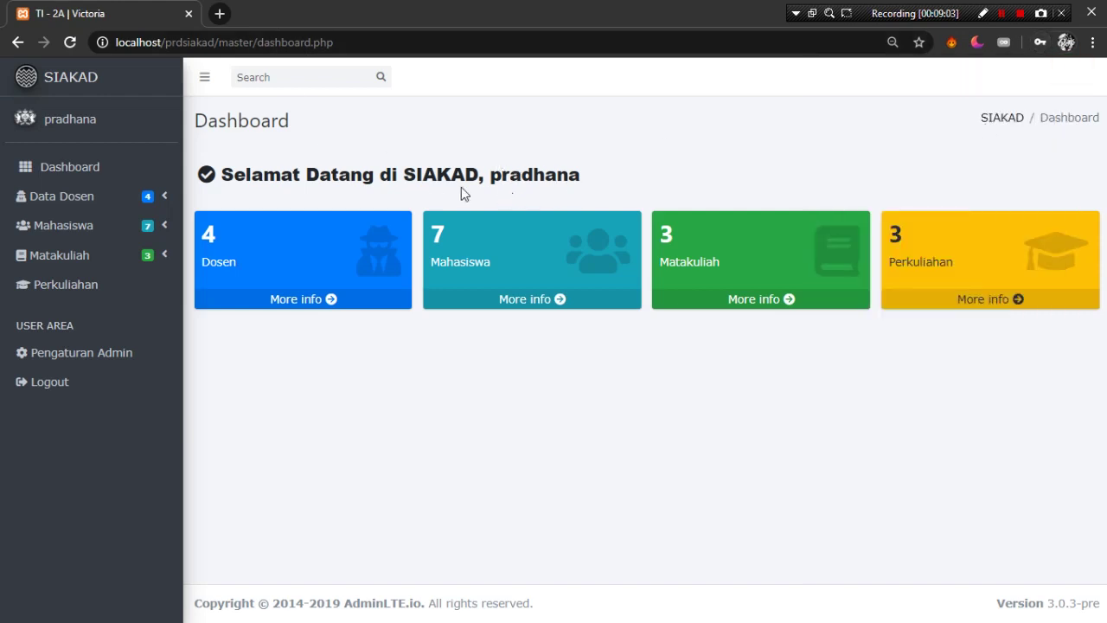
# - Browse the seven-student Daftar Mahasiswa list as the new admin, then log out
pyautogui.click(147, 230)
pyautogui.click(125, 260)
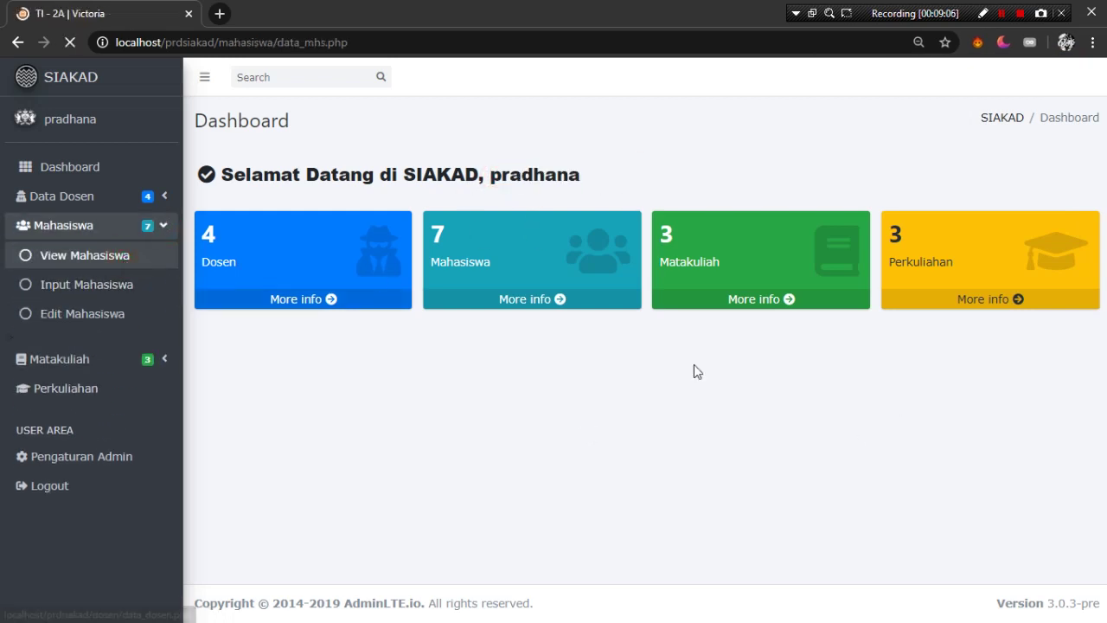
pyautogui.scroll(-3, 758, 358)
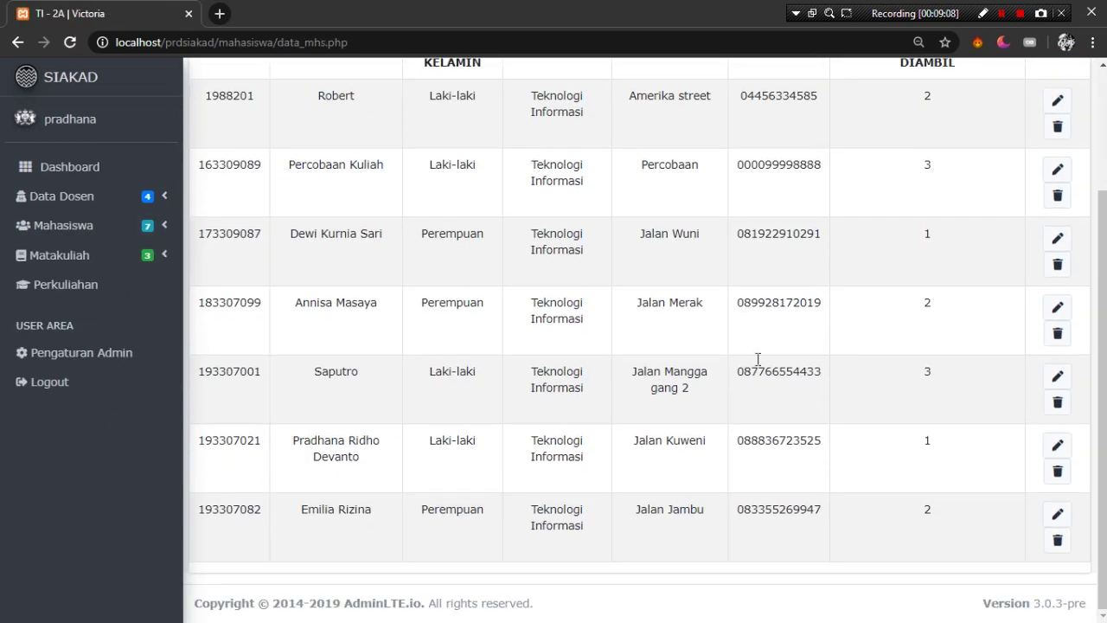
pyautogui.scroll(3, 493, 390)
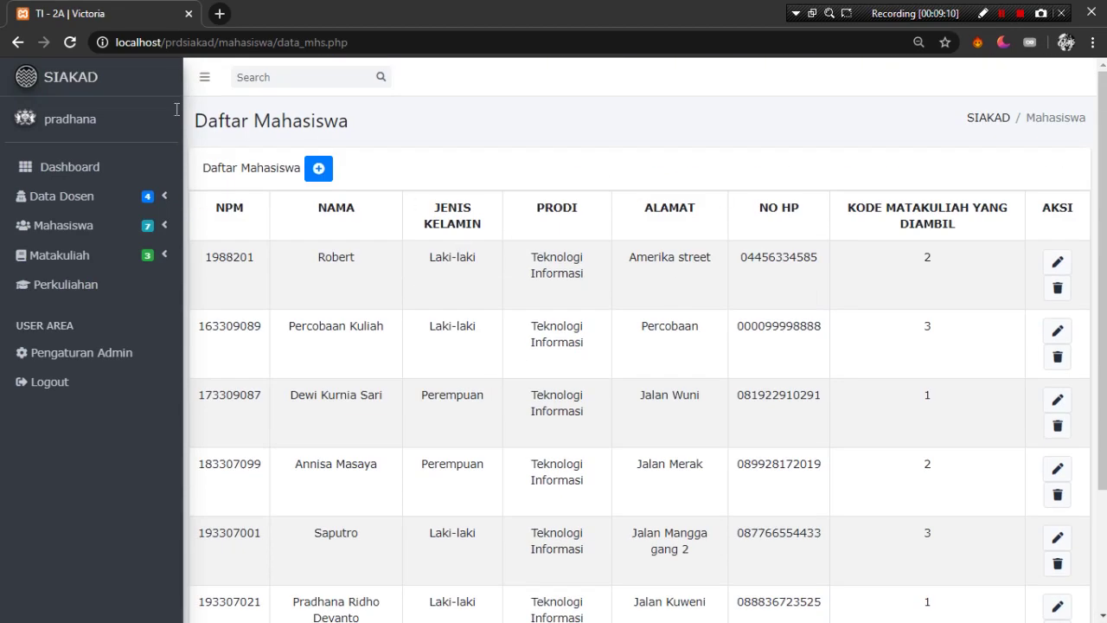
pyautogui.scroll(-3, 610, 344)
pyautogui.scroll(3, 609, 345)
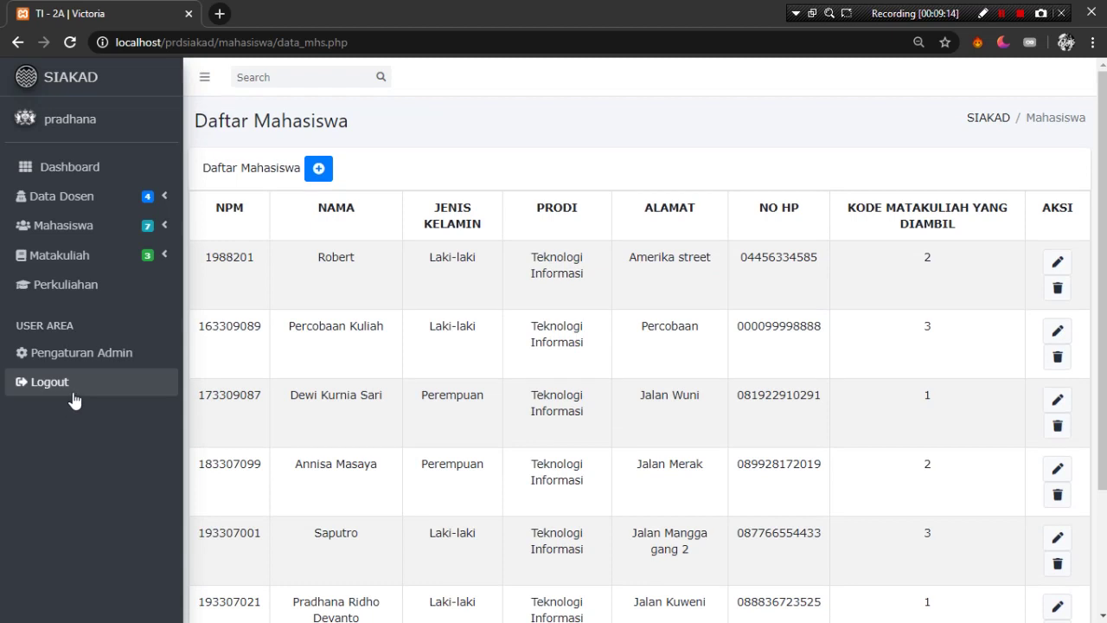
pyautogui.click(117, 397)
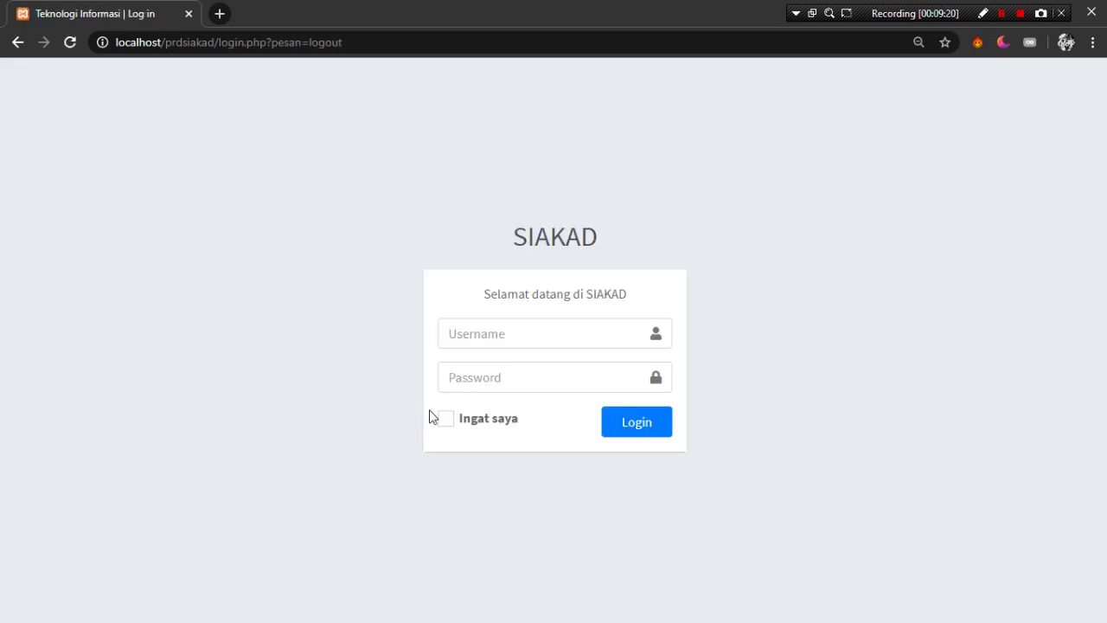